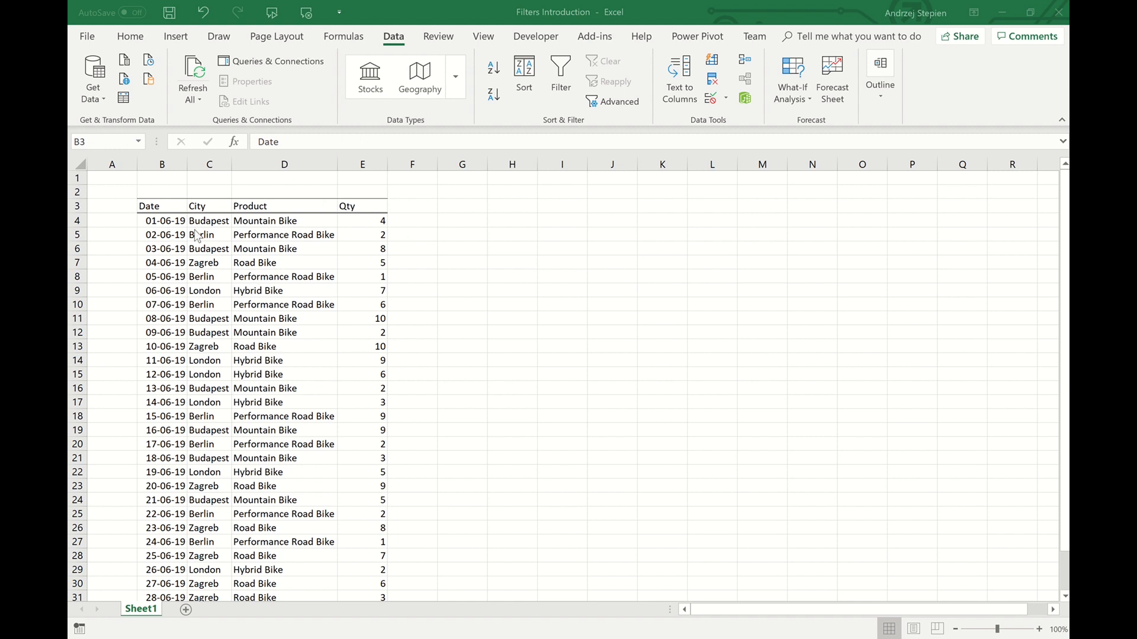
Step: Turn on filtering for the table with the Date, City, Product and Qty headers
left_click(171, 205)
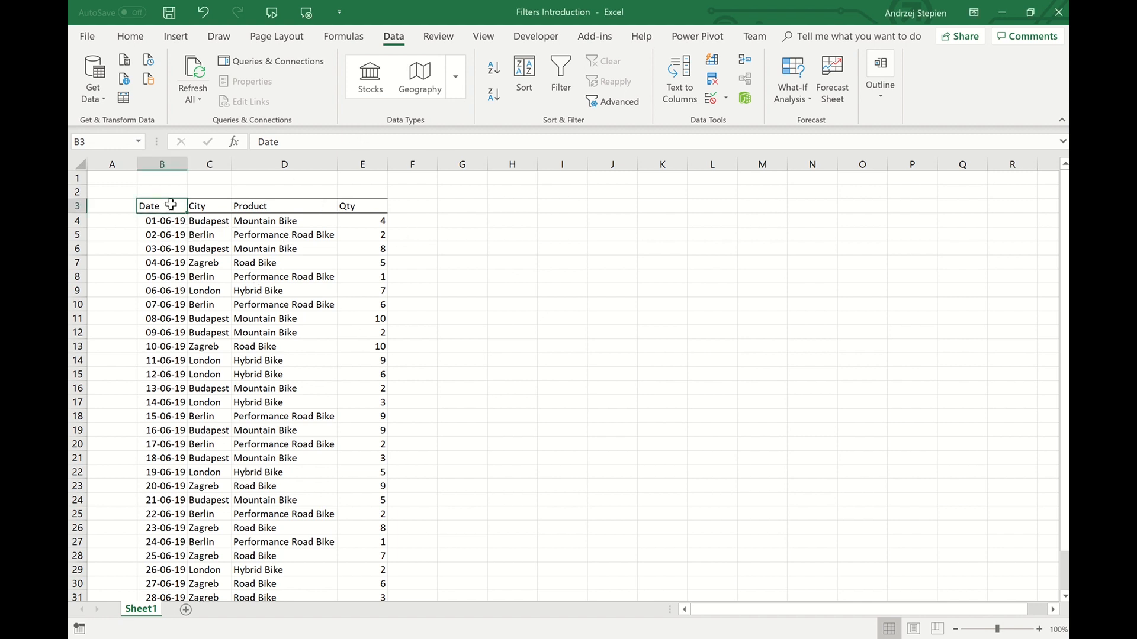
left_click(203, 266)
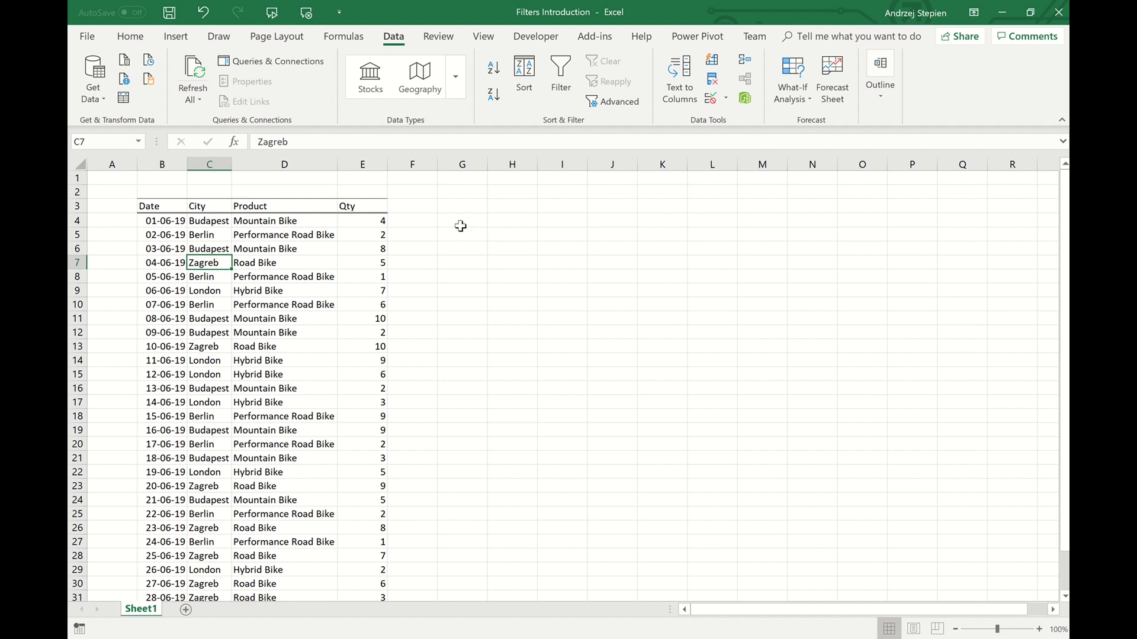
key("ctrl+shift+l")
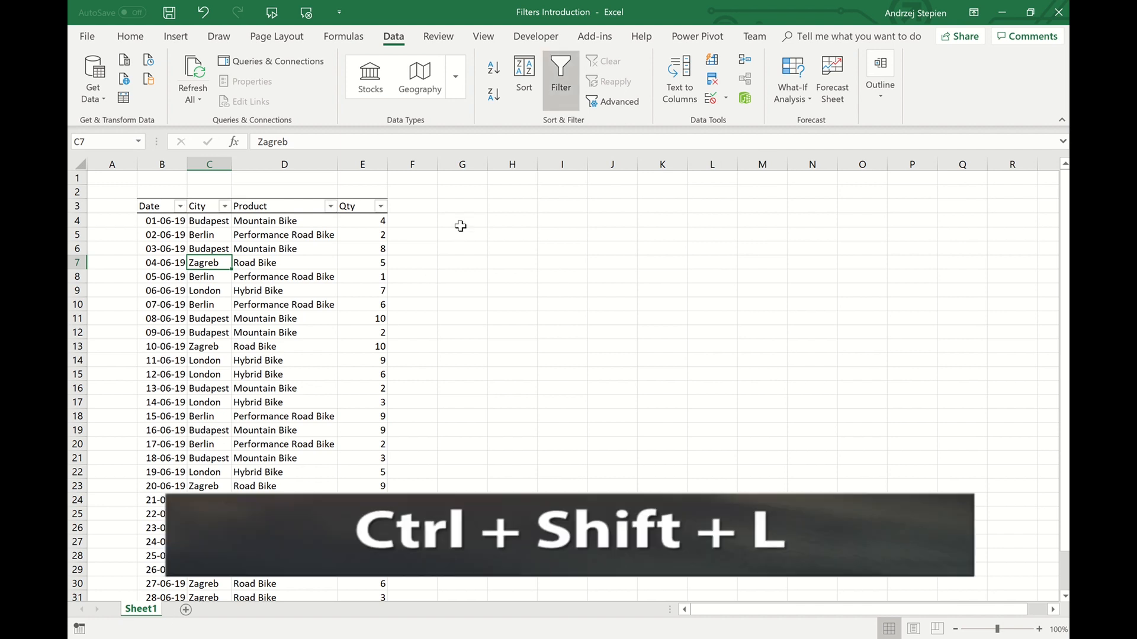
key("ctrl+shift+l")
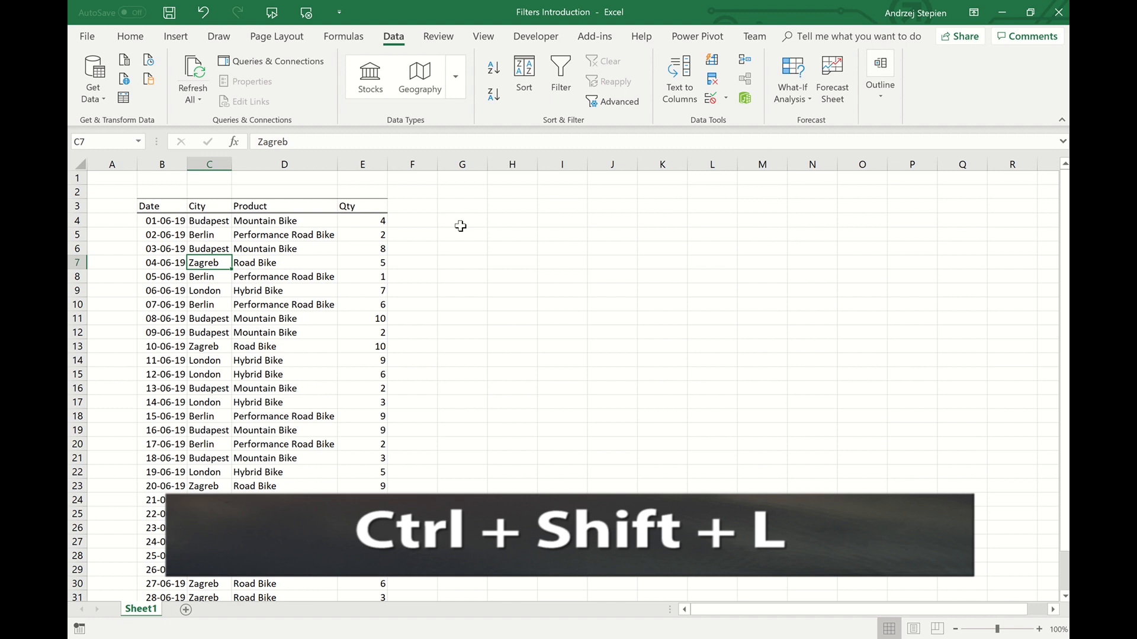
key("ctrl+shift+l")
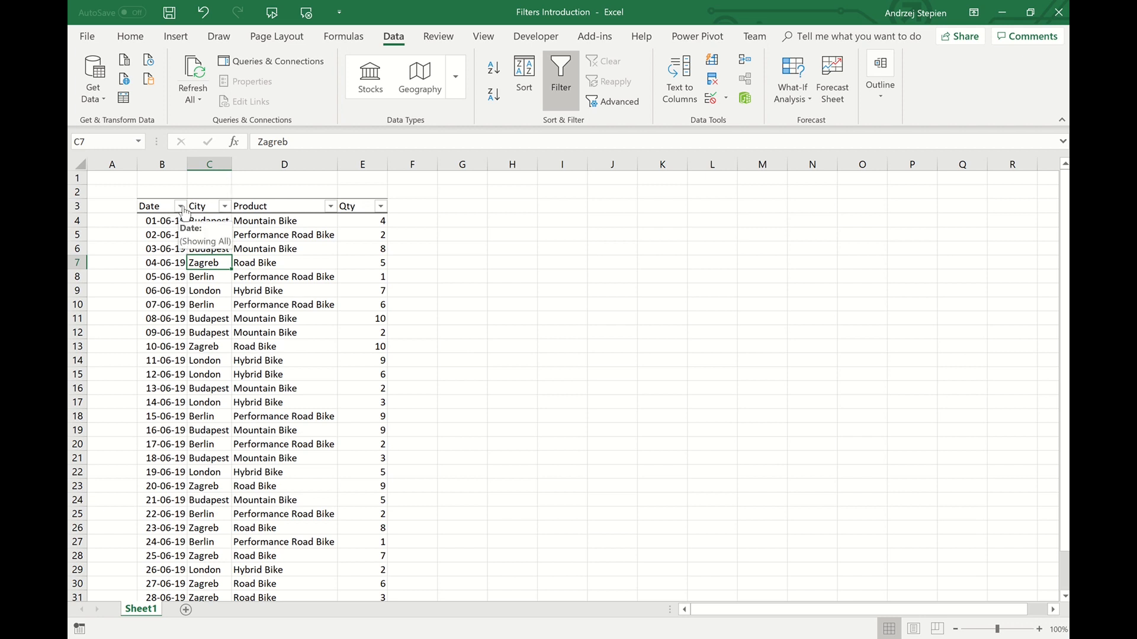
Step: Examine the Date column's filter options and its list of selectable years, months and days
left_click(180, 206)
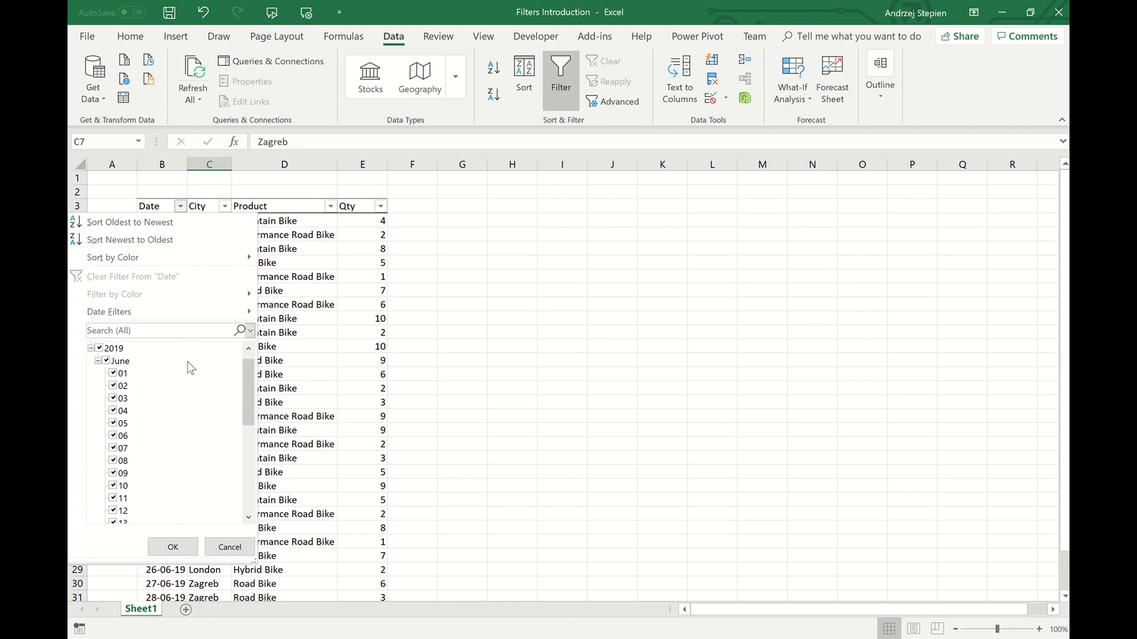
scroll(187, 362, "down", 5)
scroll(187, 363, "up", 2)
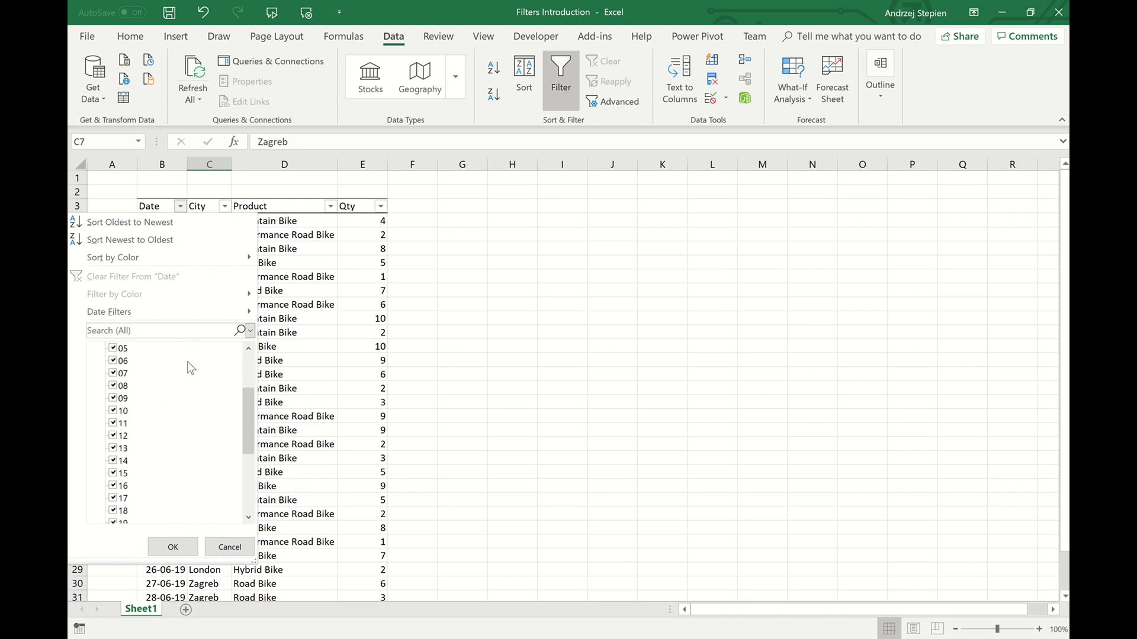
scroll(187, 361, "up", 3)
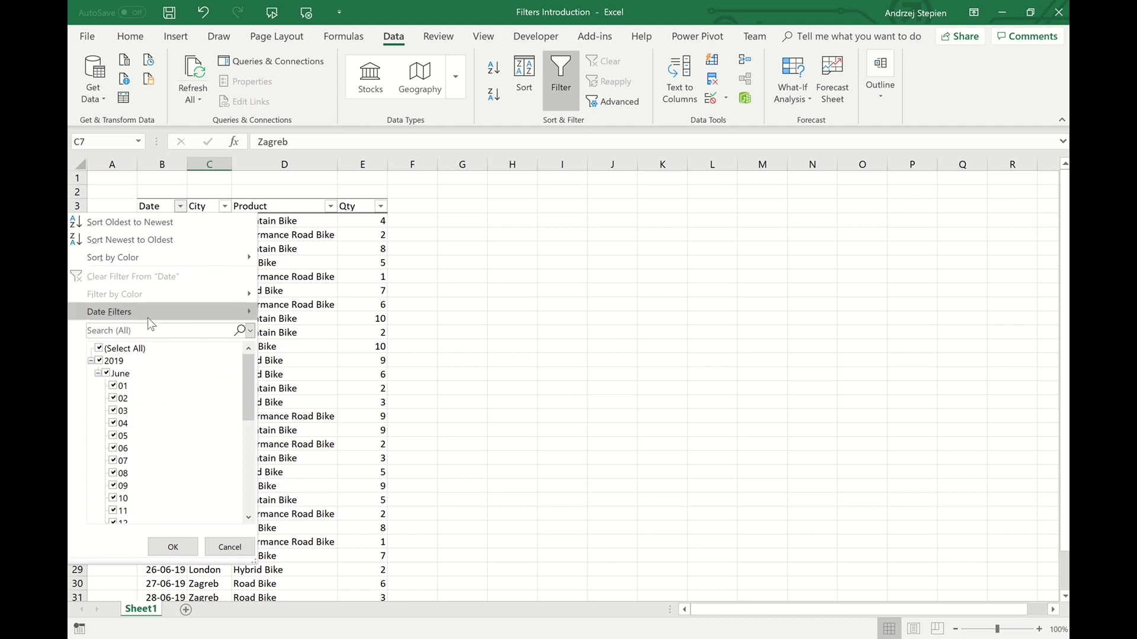
mouse_move(147, 315)
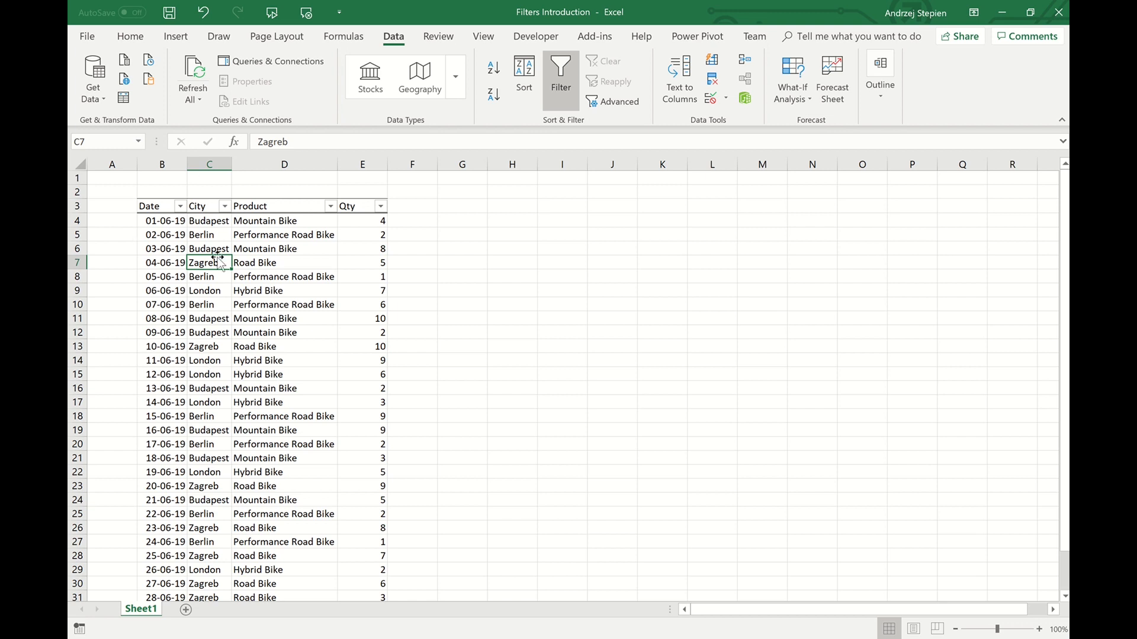
Step: Filter the Date column to show only 16 June 2019
left_click(180, 206)
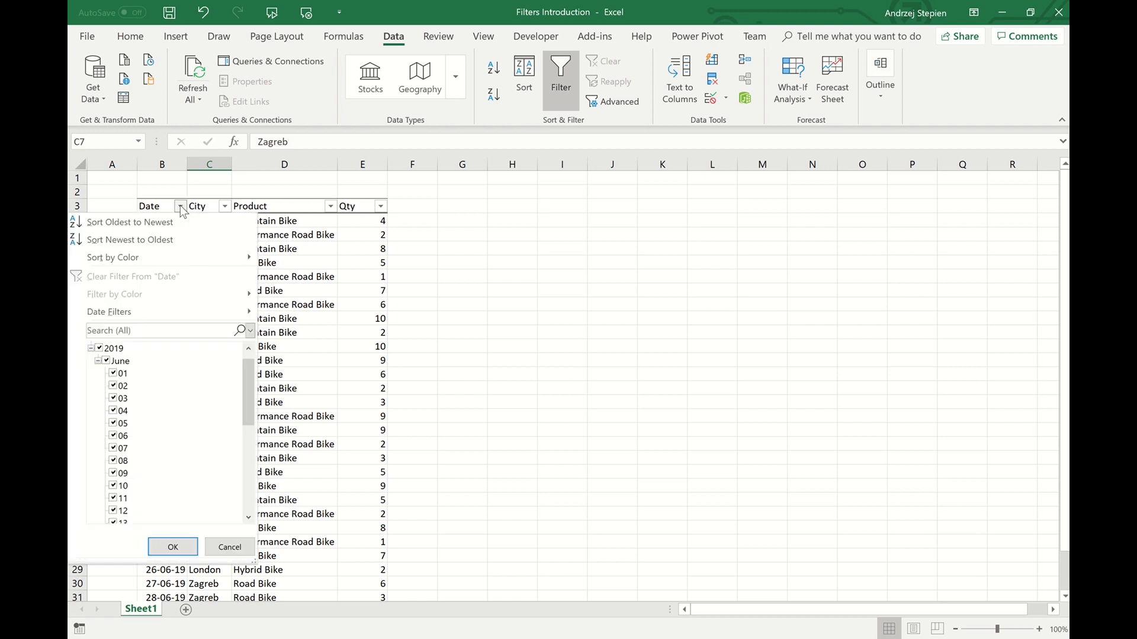
left_click(99, 348)
left_click_drag(249, 387, 249, 422)
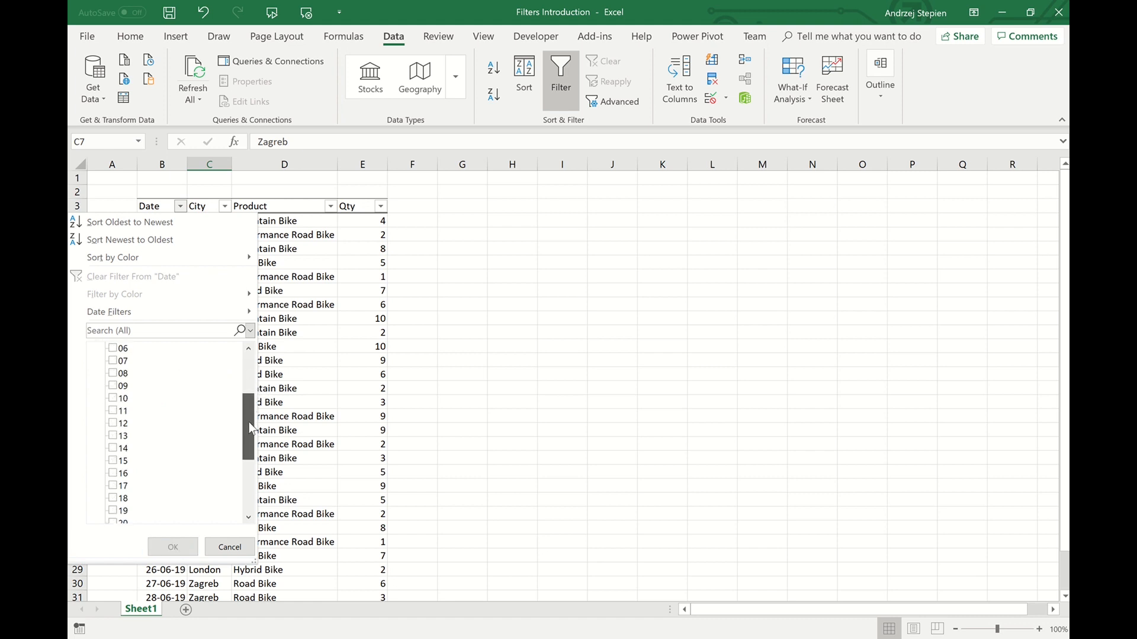
left_click(113, 474)
left_click(180, 547)
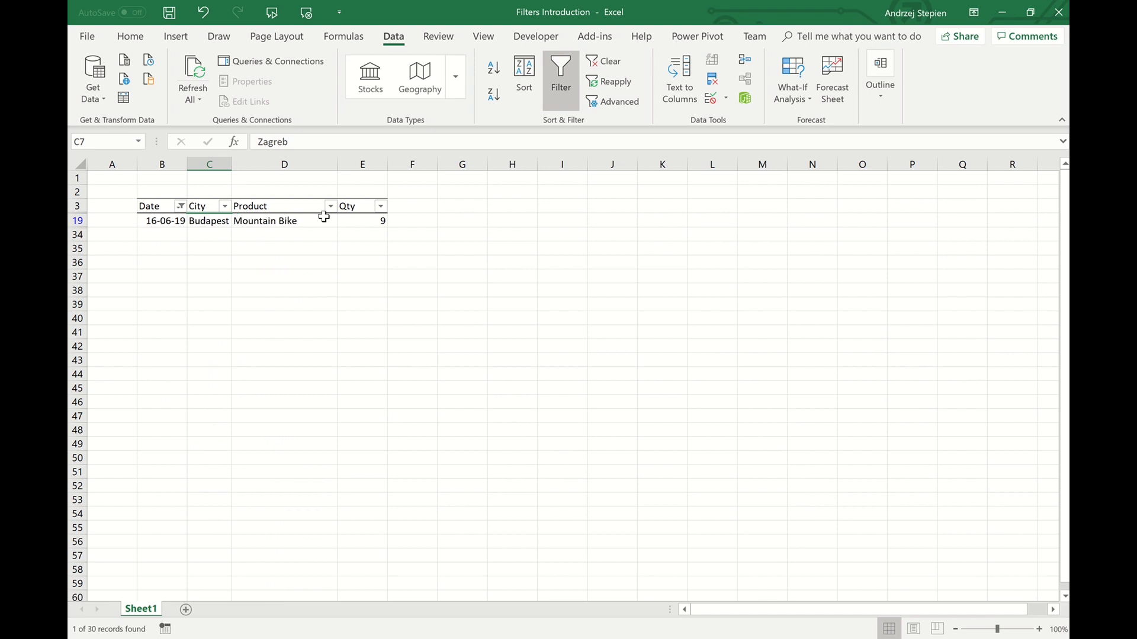
Step: Clear the existing Date filter and filter the column to show only 01 and 02 June 2019
left_click(180, 206)
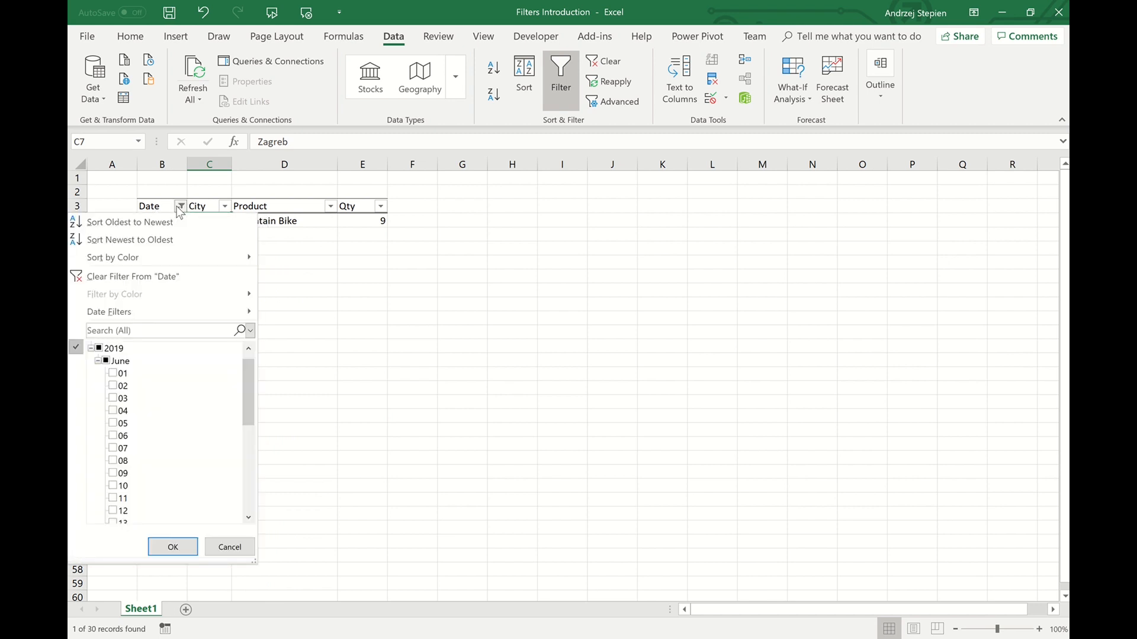
left_click(161, 282)
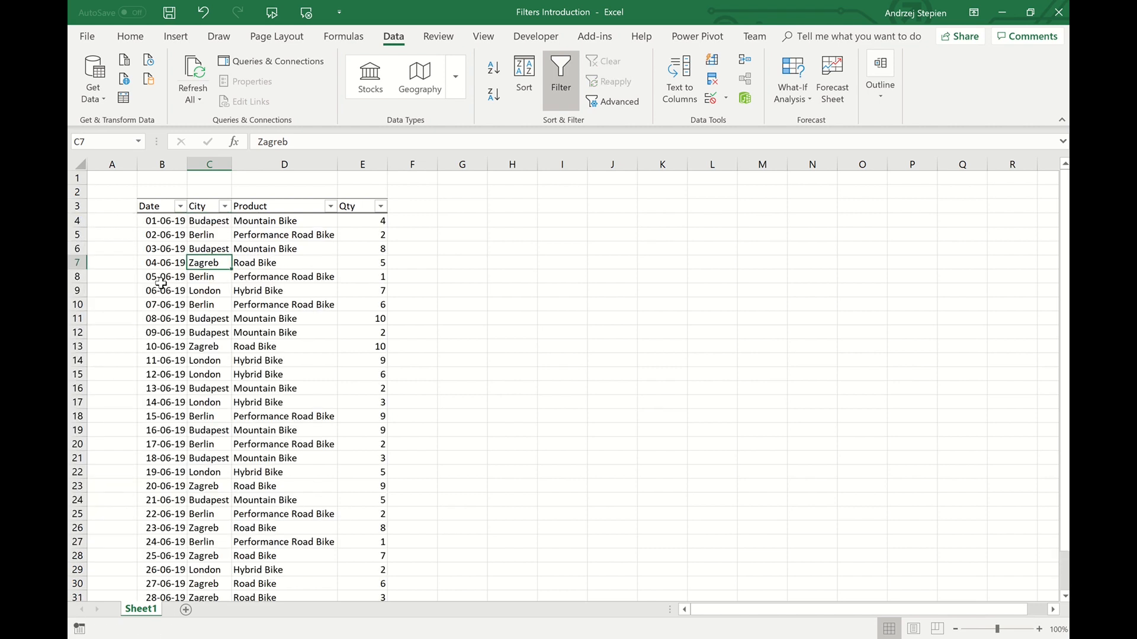
left_click(180, 206)
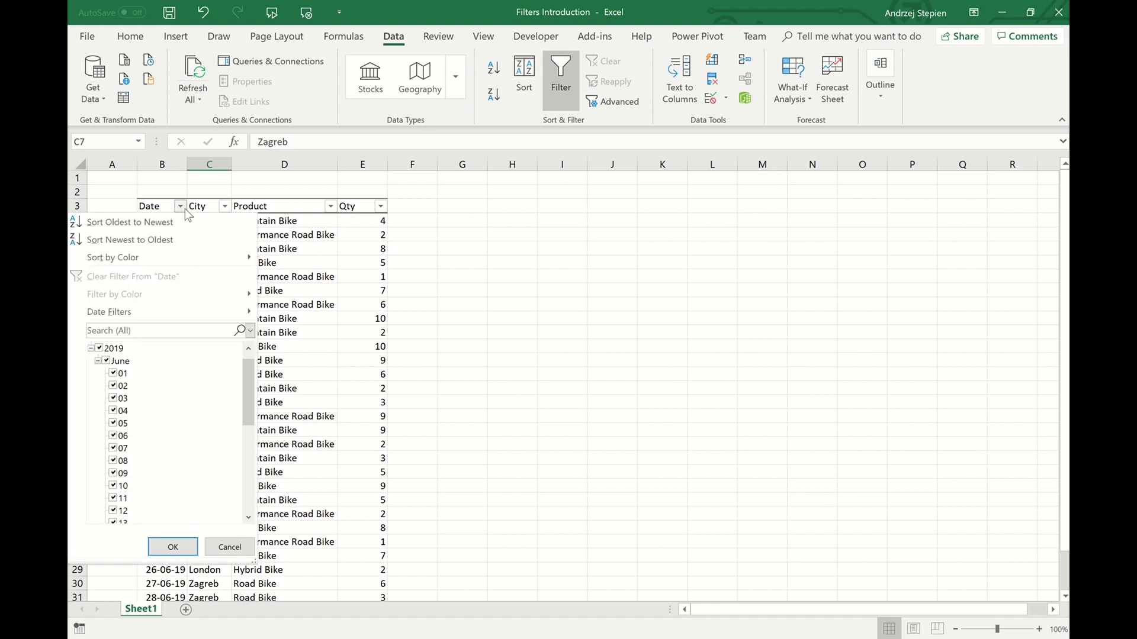
left_click(99, 348)
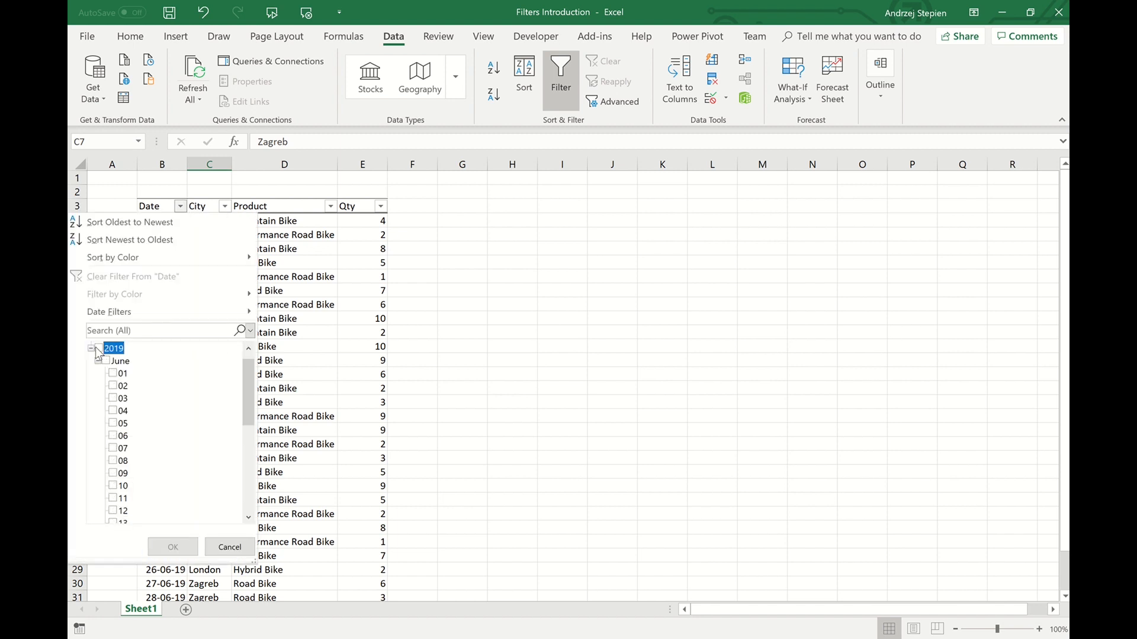
left_click(113, 373)
left_click(114, 387)
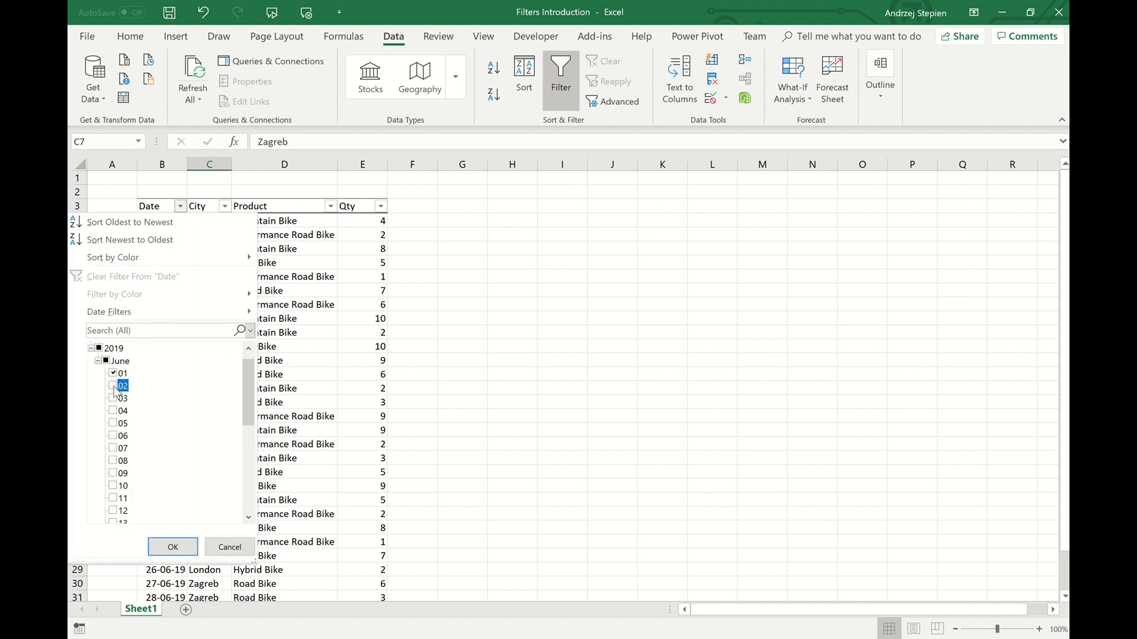
left_click(176, 547)
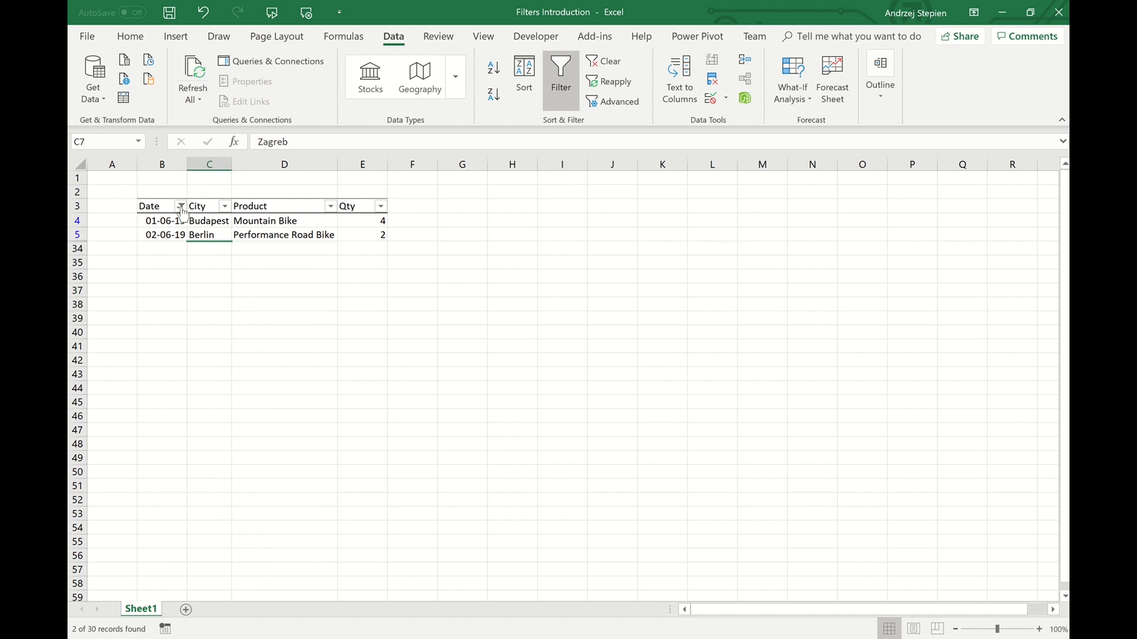
Step: Reopen the Date column's filter from its header cell and set the search scope to Year
mouse_move(183, 213)
left_click(151, 206)
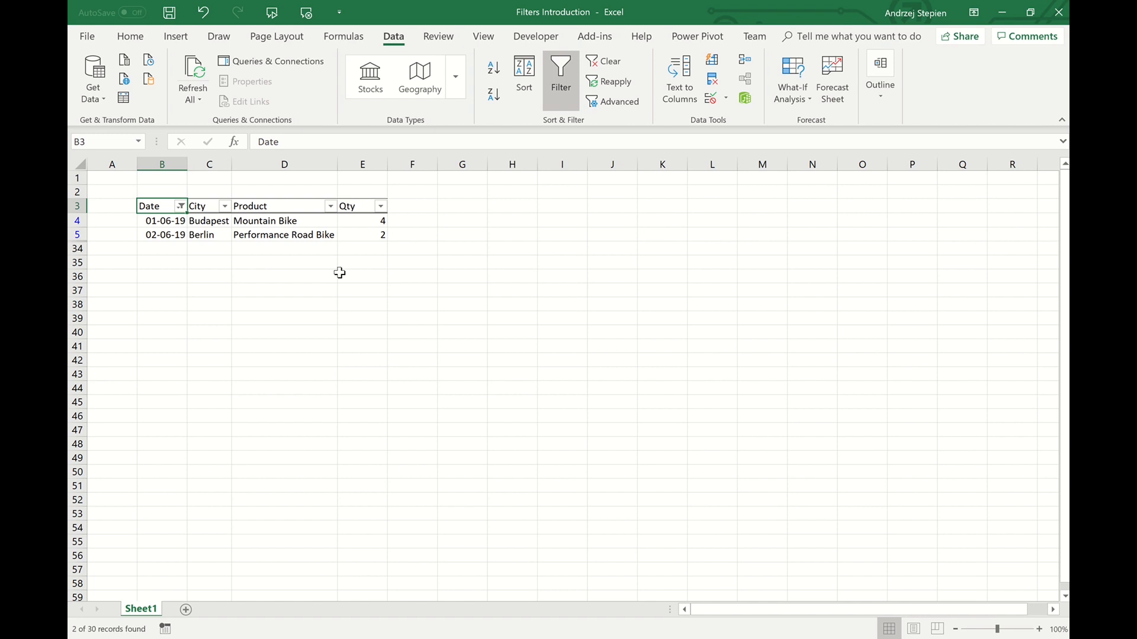
key("alt+Down")
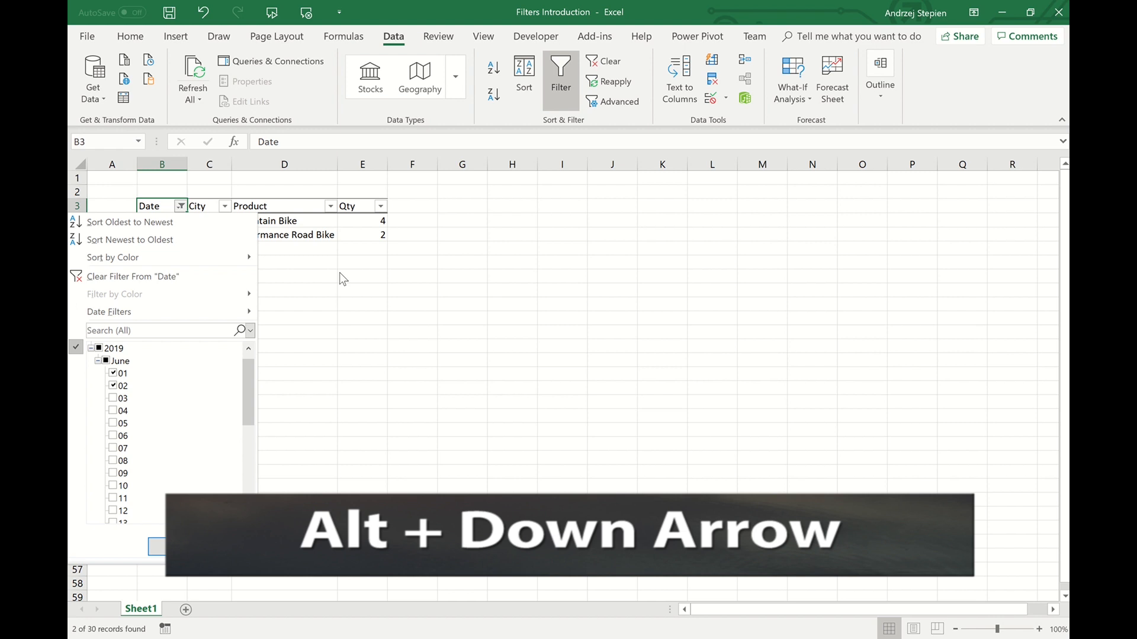
key("Down")
key("Down")
key("Down")
key("Down")
key("Down")
key("Down")
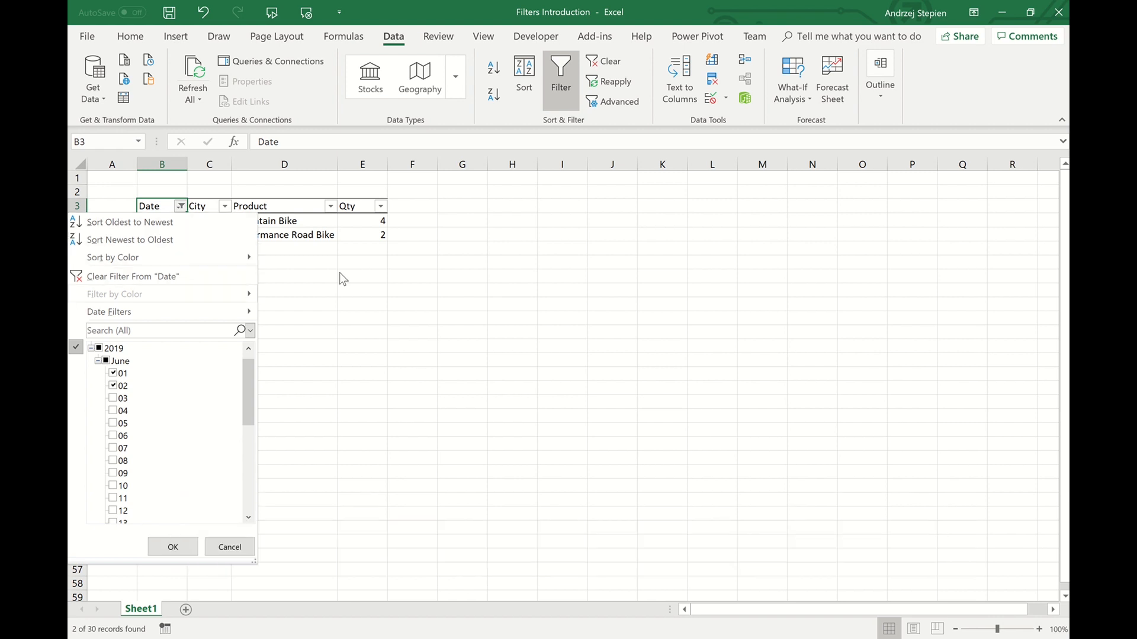
key("alt+Down")
key("Down")
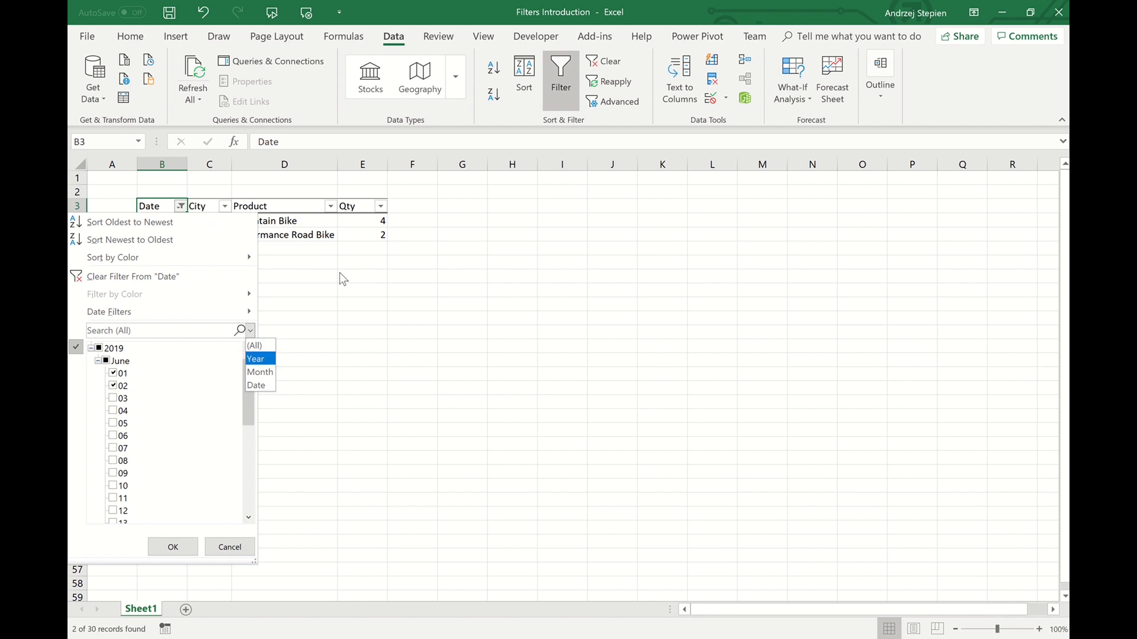
key("Return")
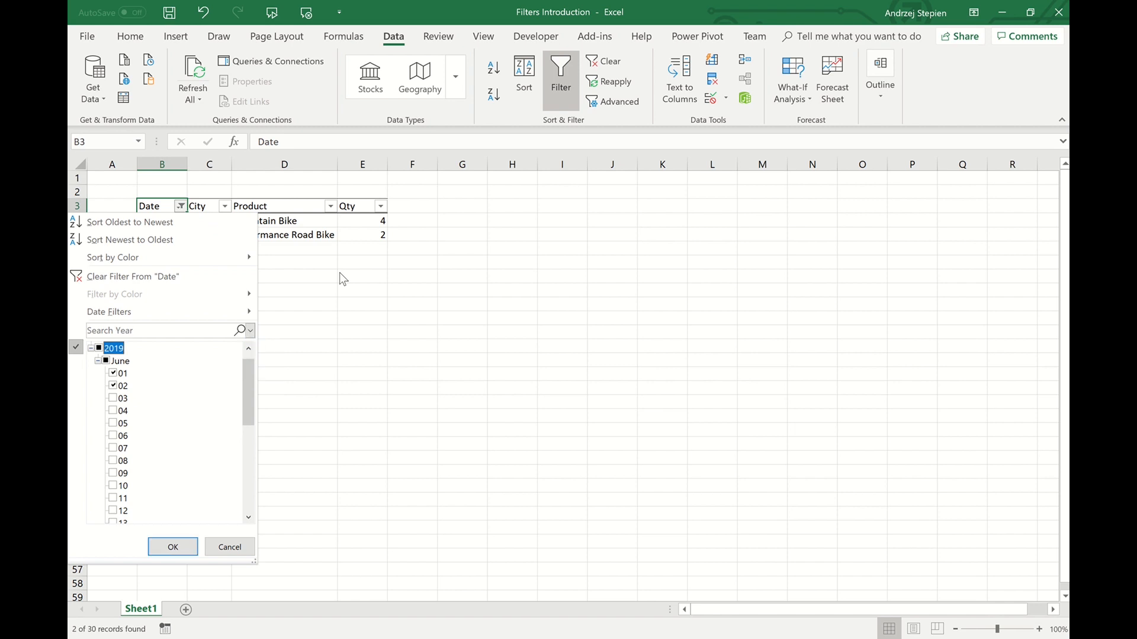
Step: Add 06, 07, 08 and 12 June 2019 to the days selected in the Date filter and apply it
key("Down")
key("Down")
key("Down")
key("Down")
key("Down")
key("Down")
key("Down")
key("Down")
key("space")
key("Down")
key("space")
key("Down")
key("Down")
key("Down")
key("Down")
key("Return")
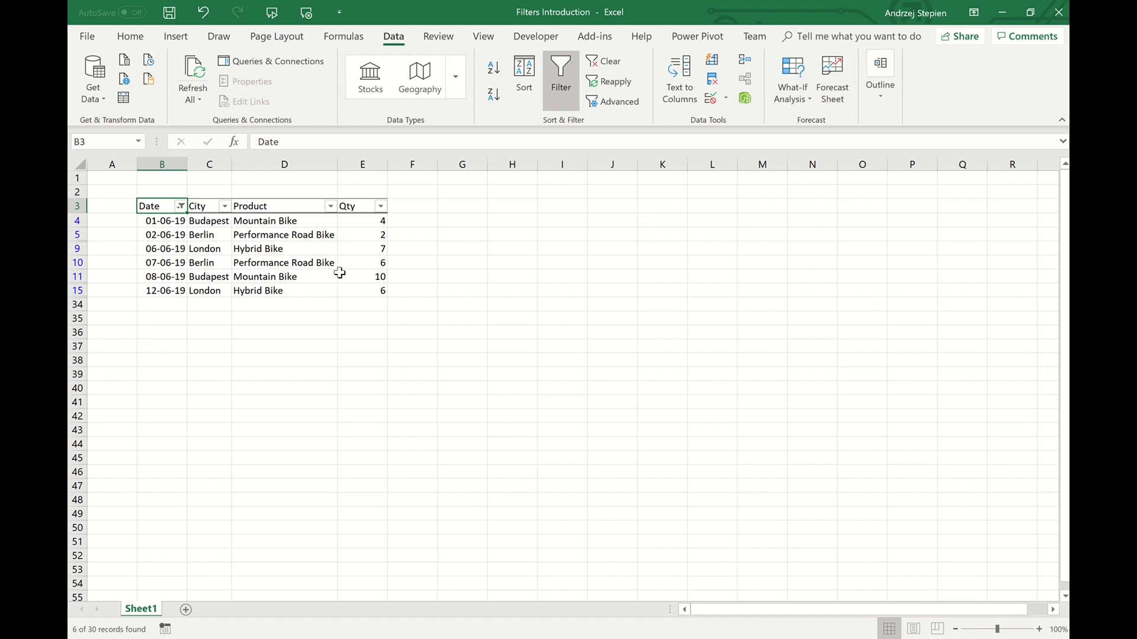
key("ctrl+z")
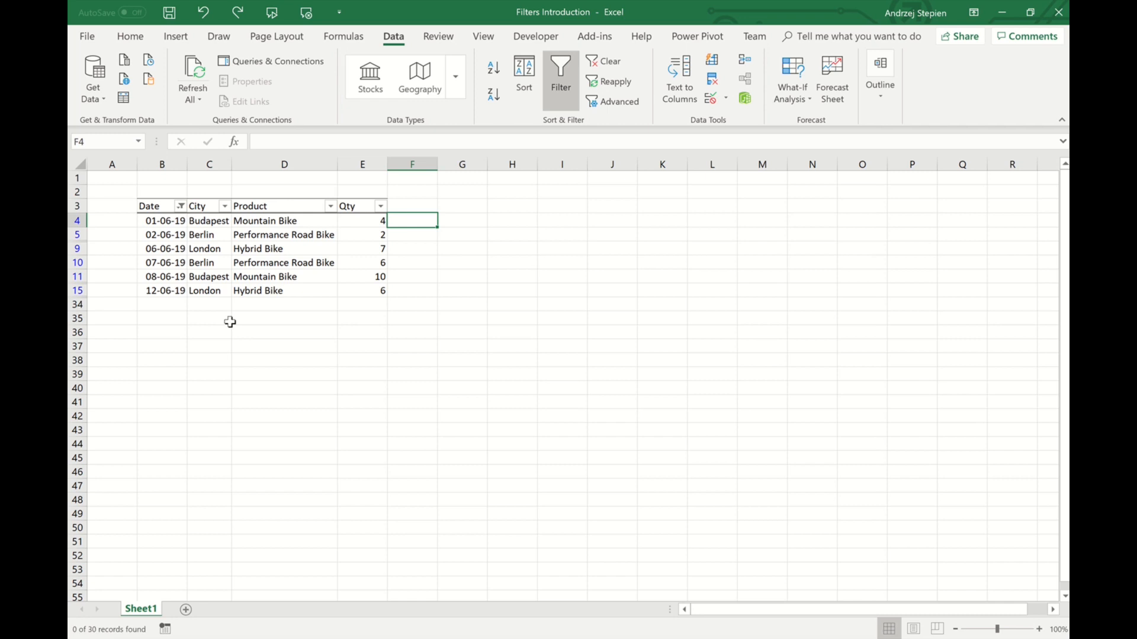
Step: Filter the Date column with the Before condition set to 12-06-19, and select the remaining dates
left_click(182, 206)
mouse_move(166, 312)
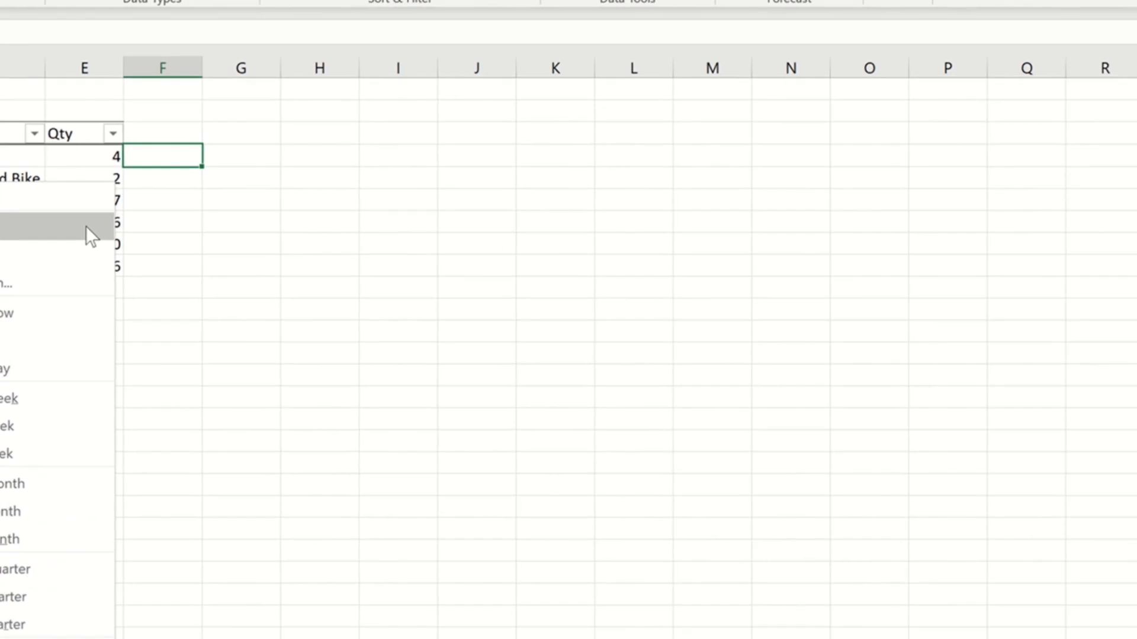
left_click(367, 271)
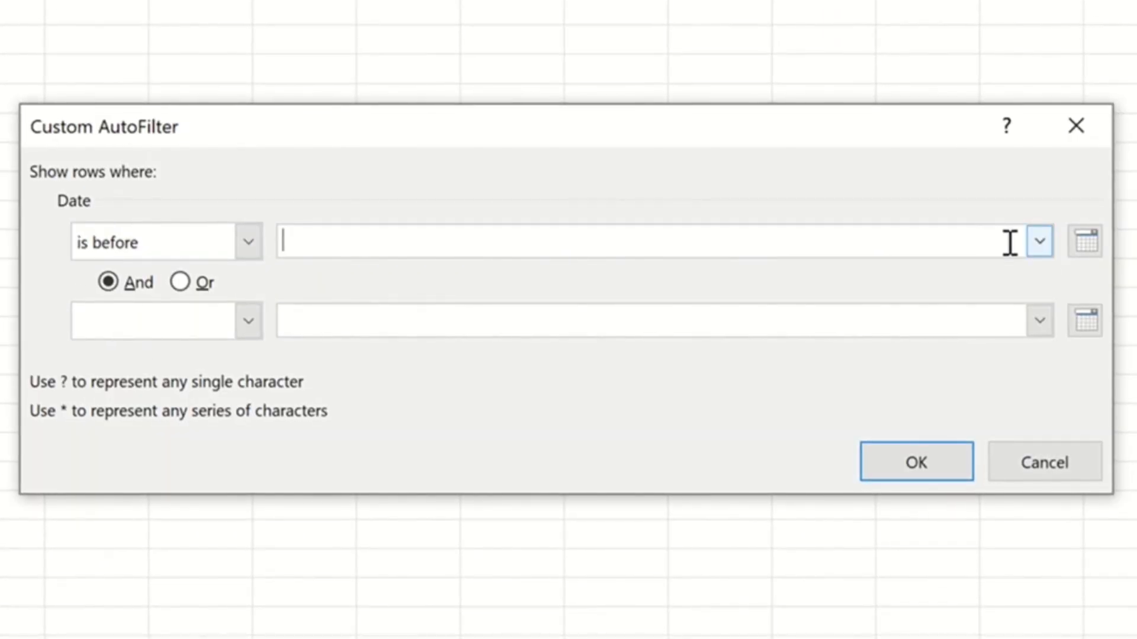
left_click(1085, 241)
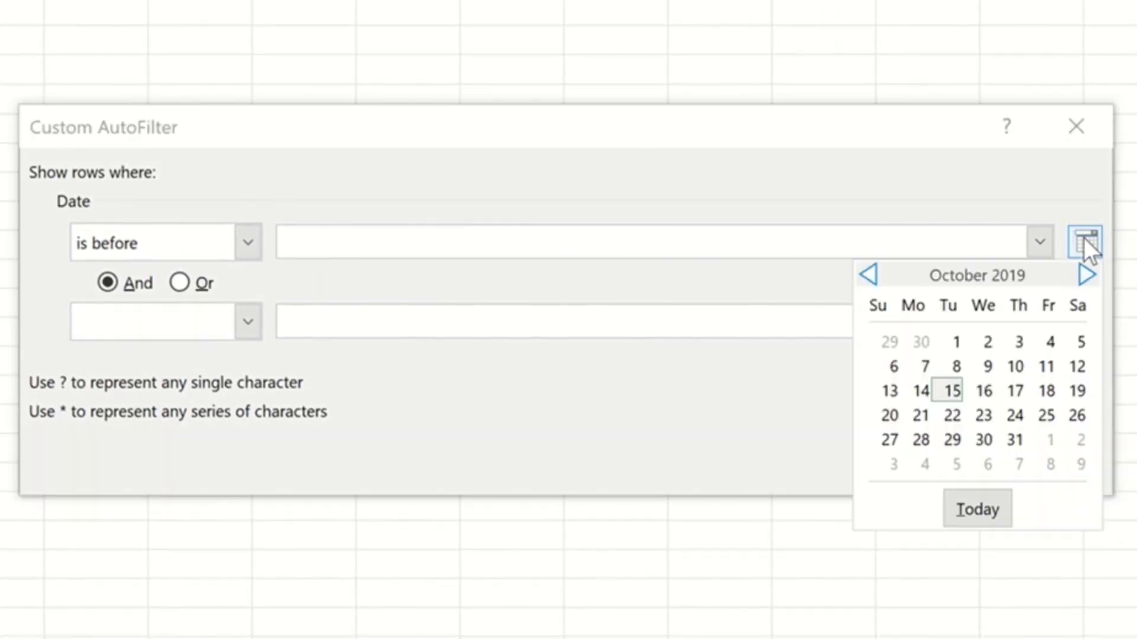
left_click(866, 282)
left_click(866, 282)
left_click(866, 282)
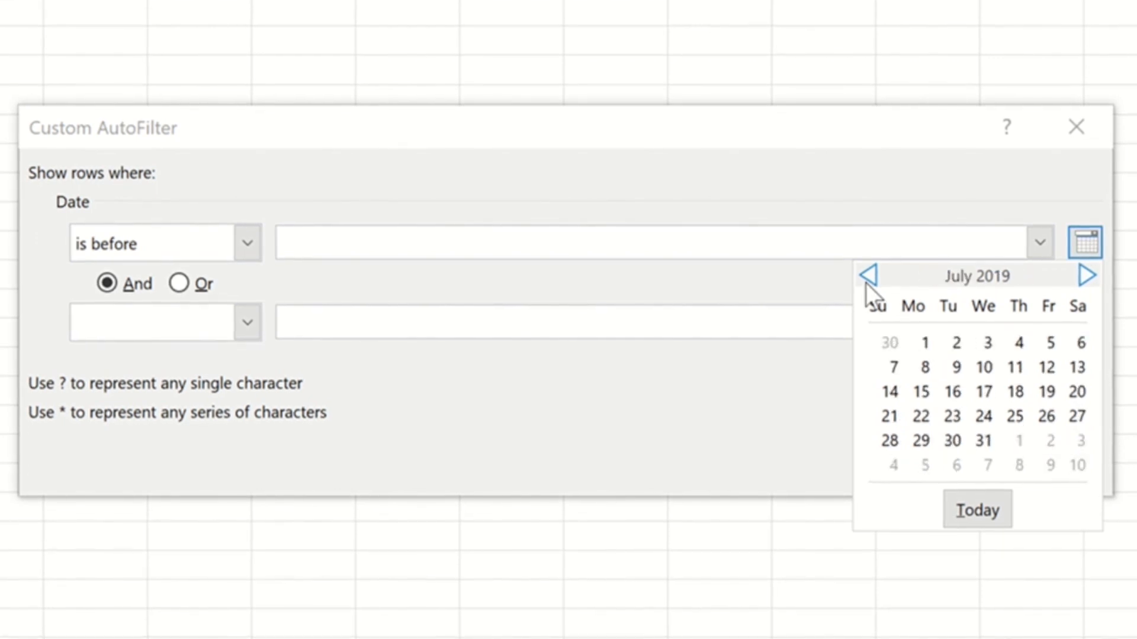
left_click(866, 282)
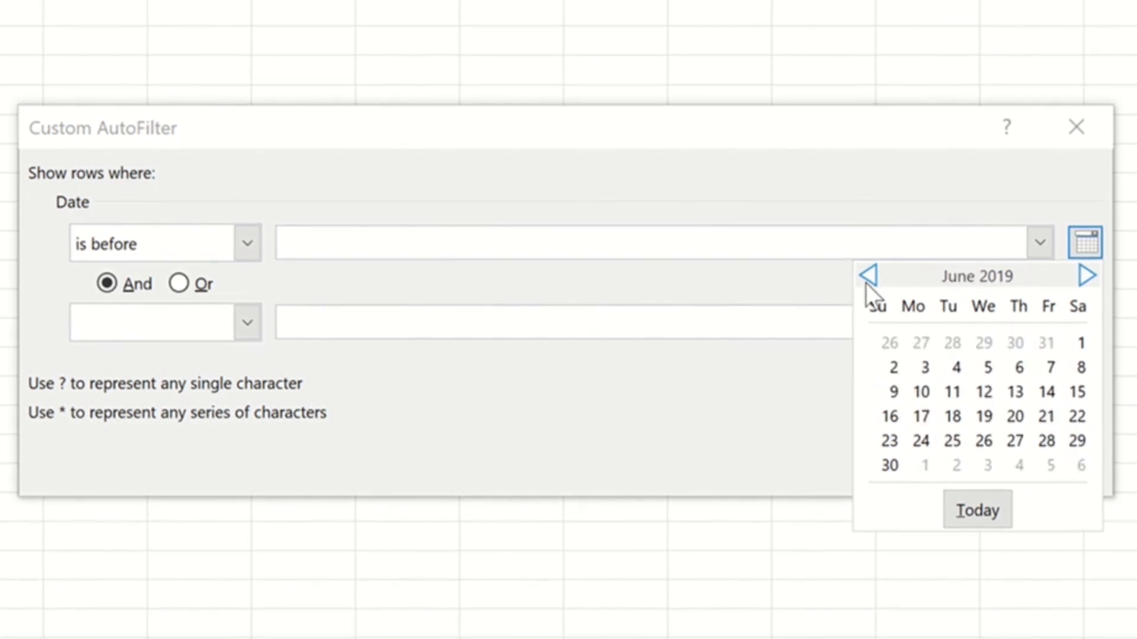
left_click(982, 388)
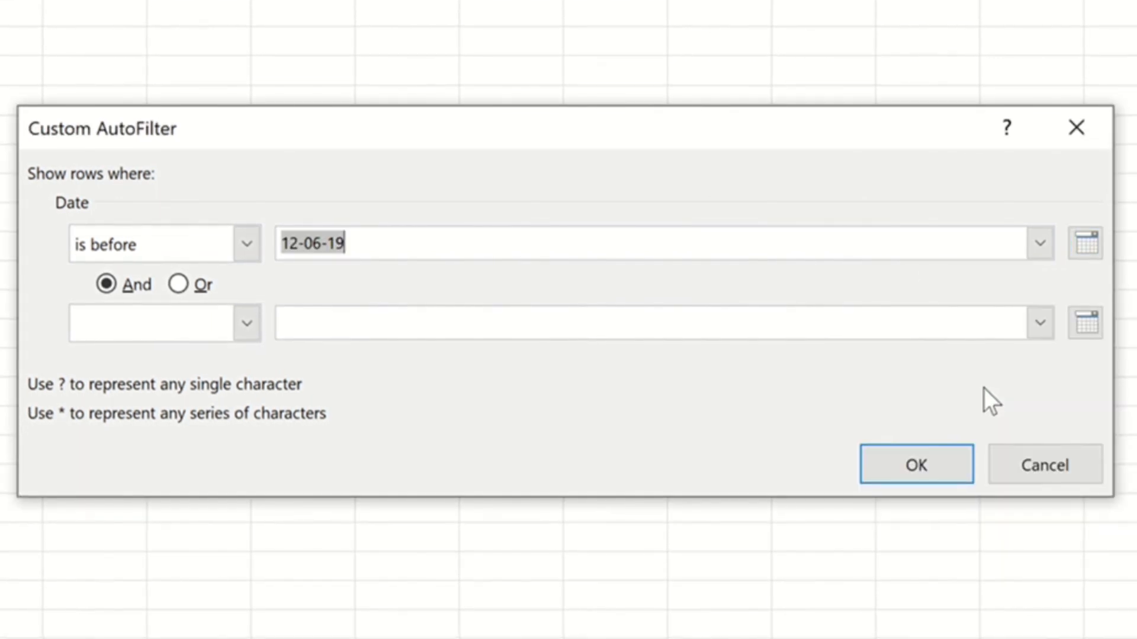
left_click(933, 461)
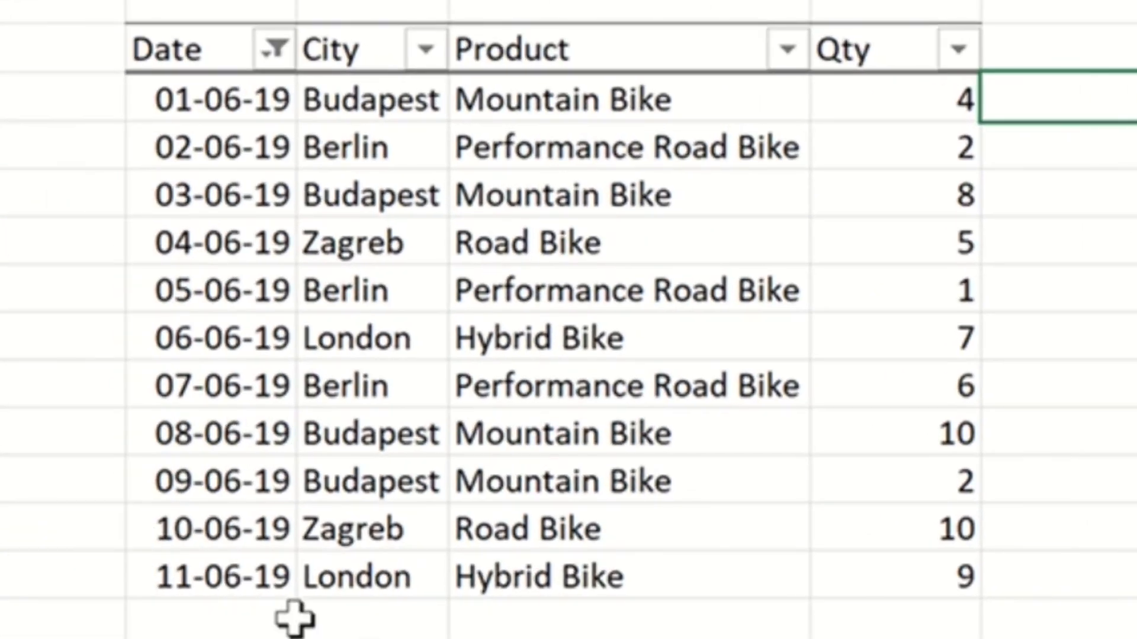
left_click_drag(228, 579, 235, 116)
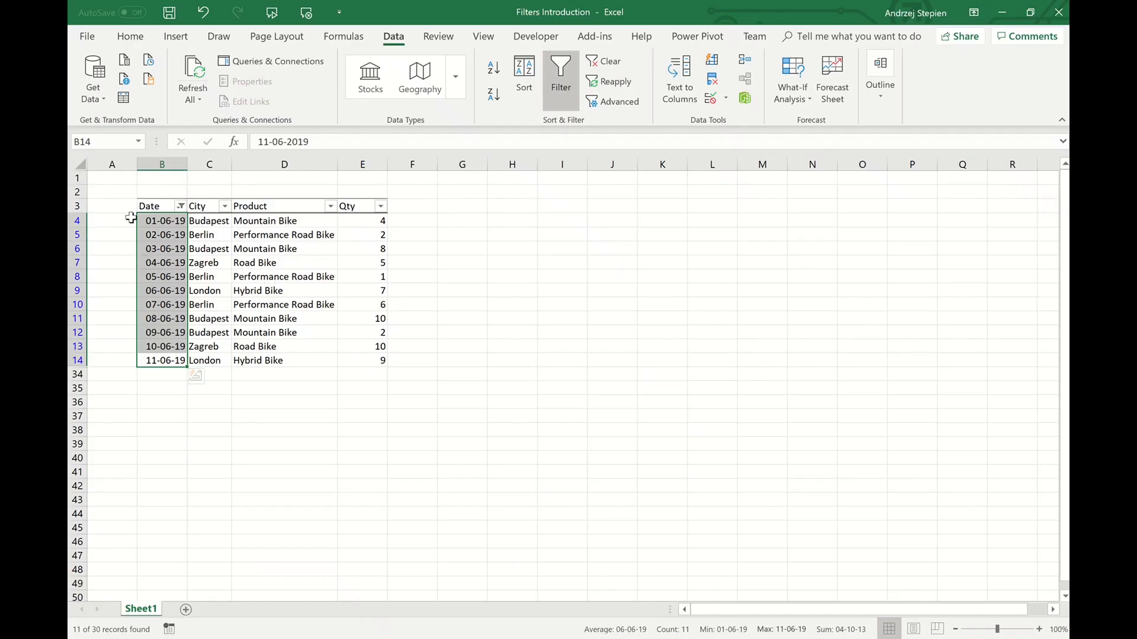
Step: Start a Between condition on the Date column and pick 10-06-19 from the calendar as the start date
left_click(180, 207)
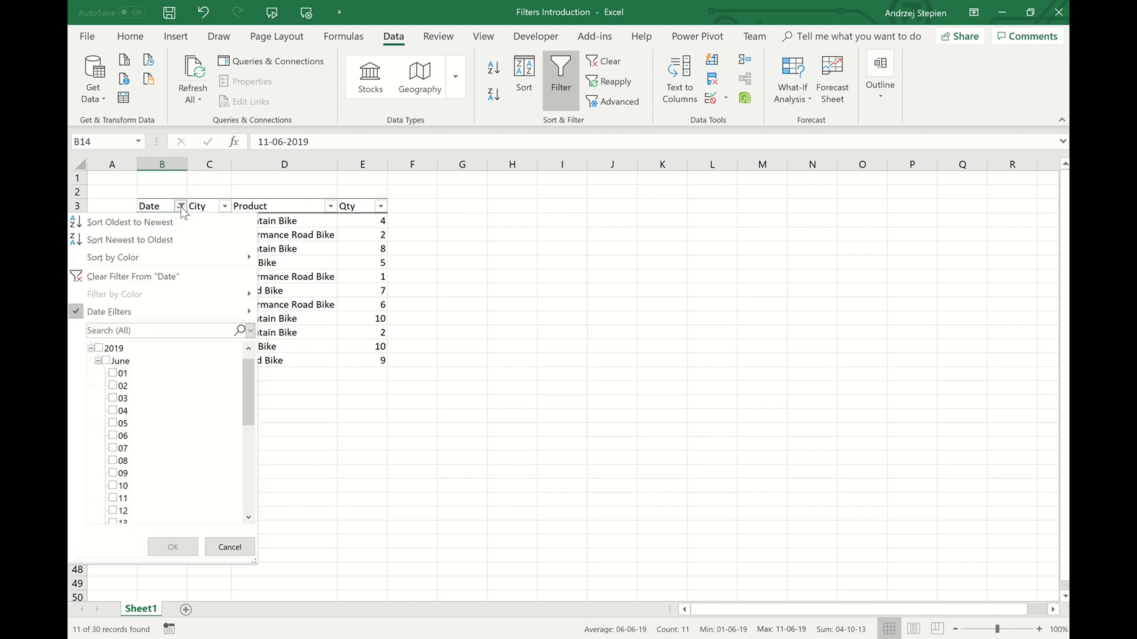
mouse_move(175, 314)
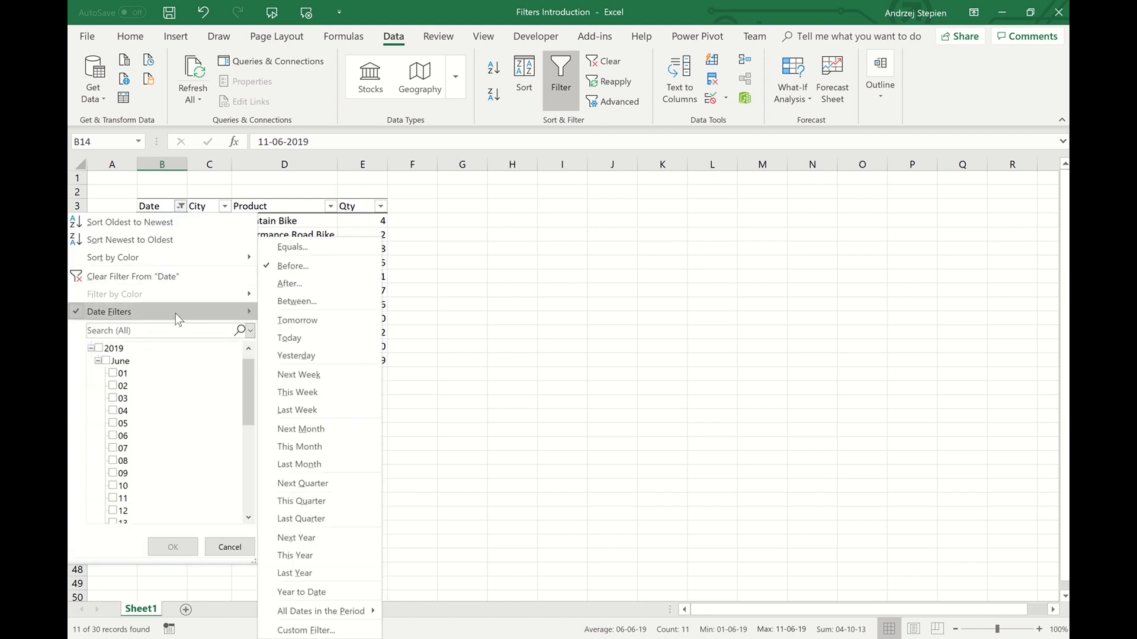
left_click(299, 301)
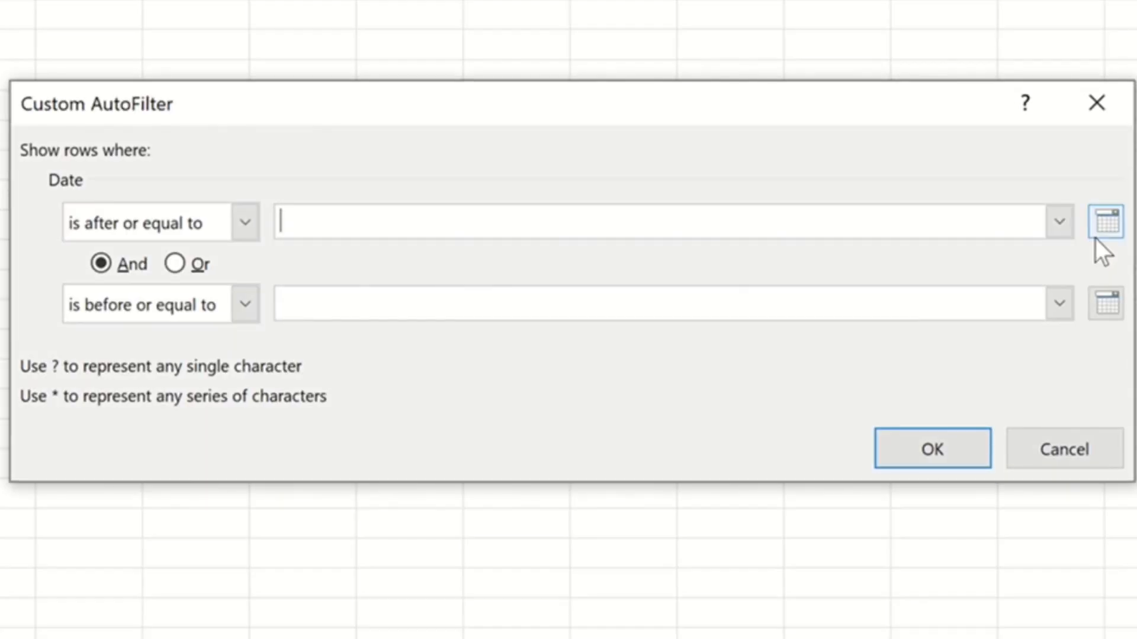
left_click(1095, 237)
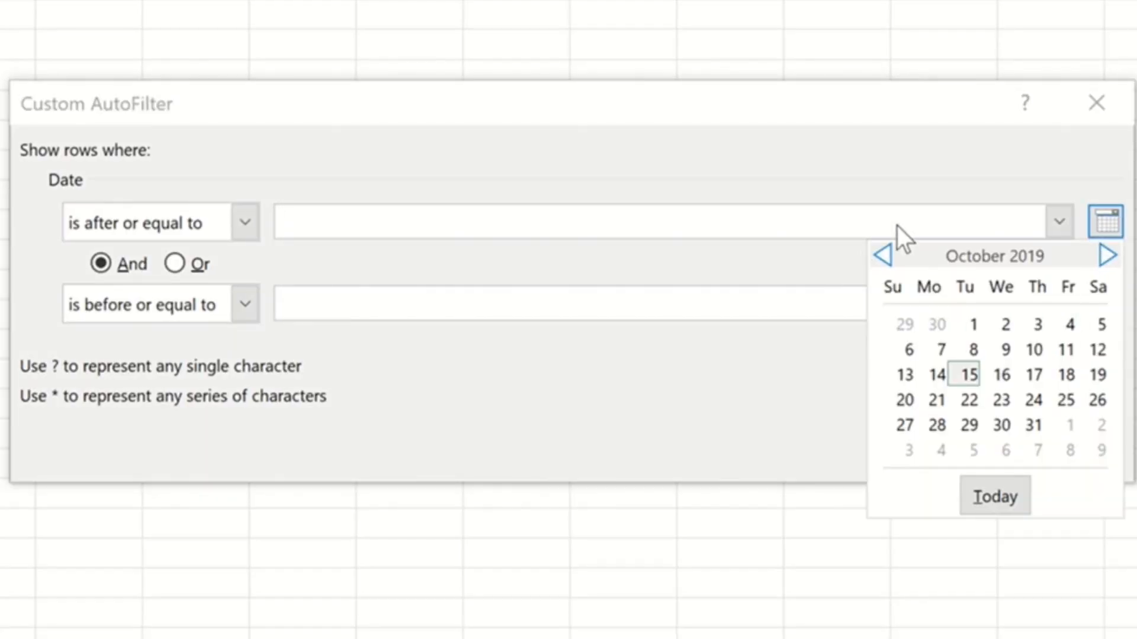
left_click(886, 253)
left_click(886, 254)
left_click(886, 253)
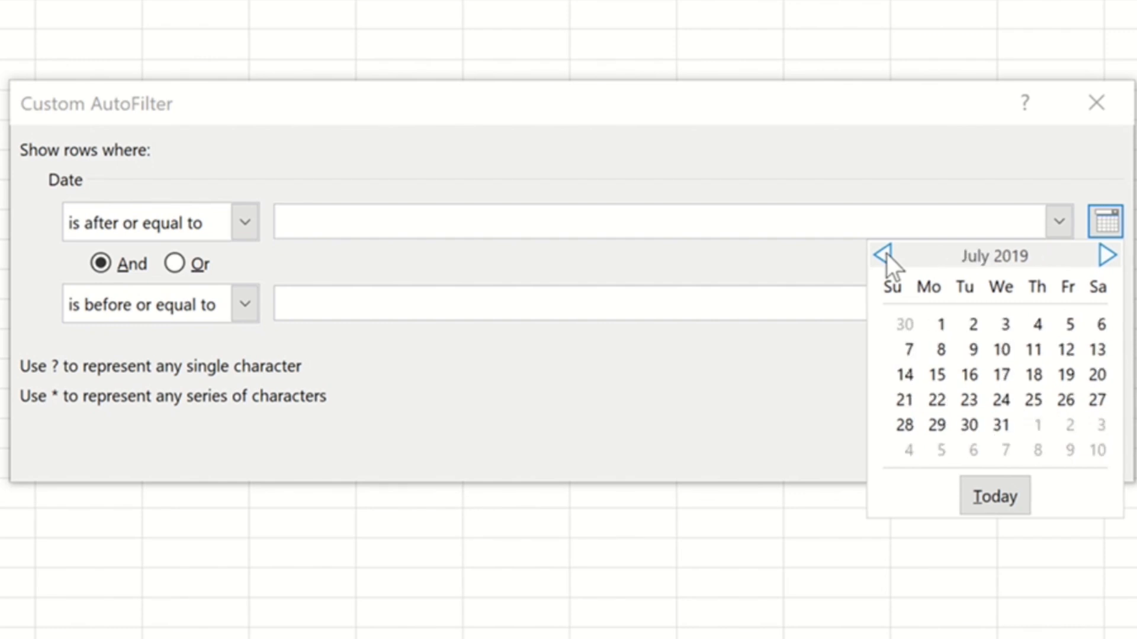
left_click(886, 253)
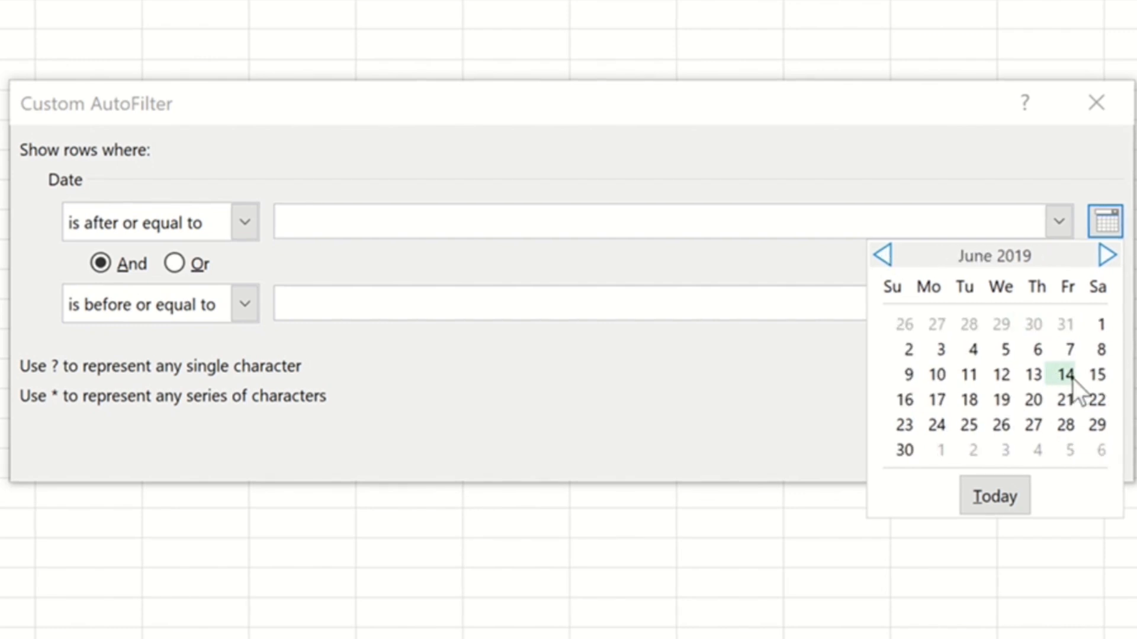
left_click(939, 371)
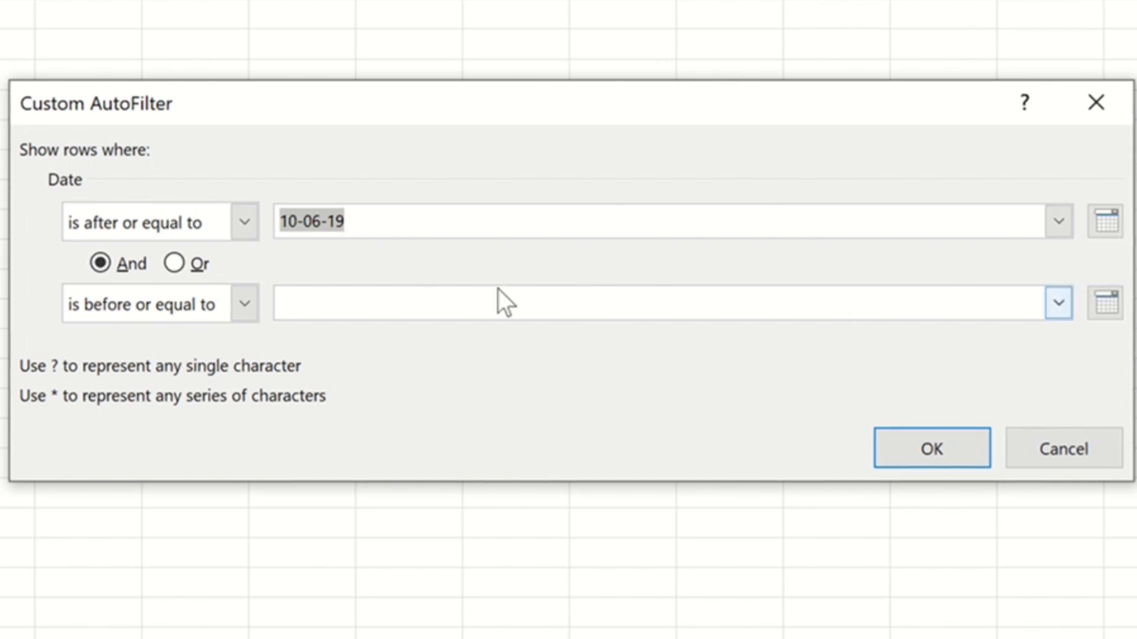
Step: Set the is before or equal to date to 20-06-19, keep the And option, and apply the Date filter
left_click(549, 308)
type("10-06-19")
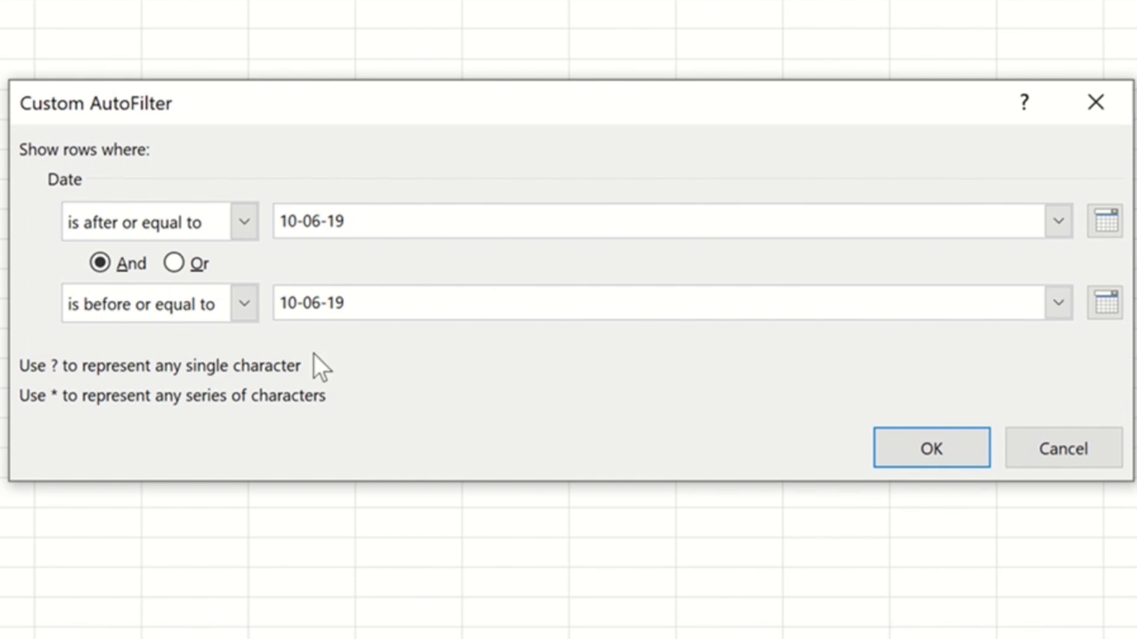
left_click(296, 309)
key("BackSpace")
key("BackSpace")
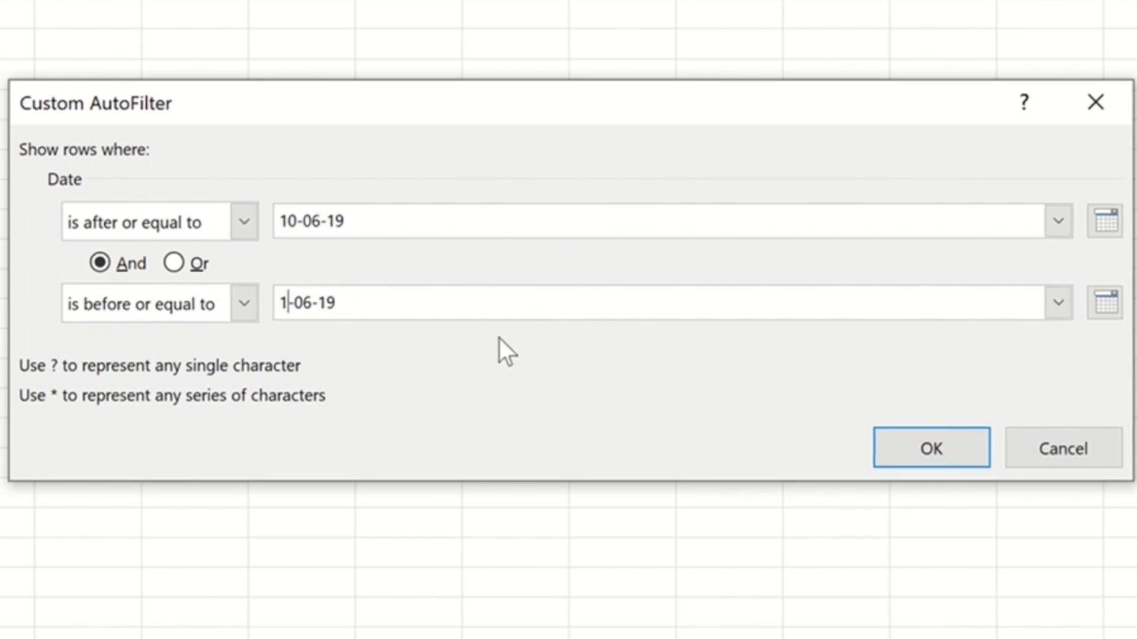
type("20")
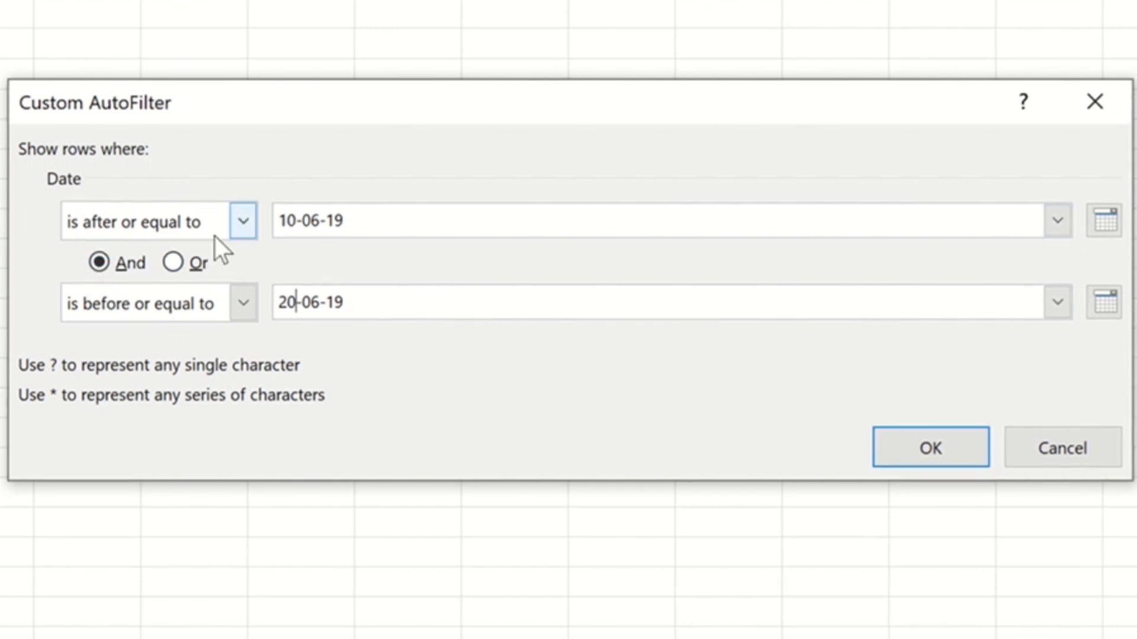
left_click(242, 222)
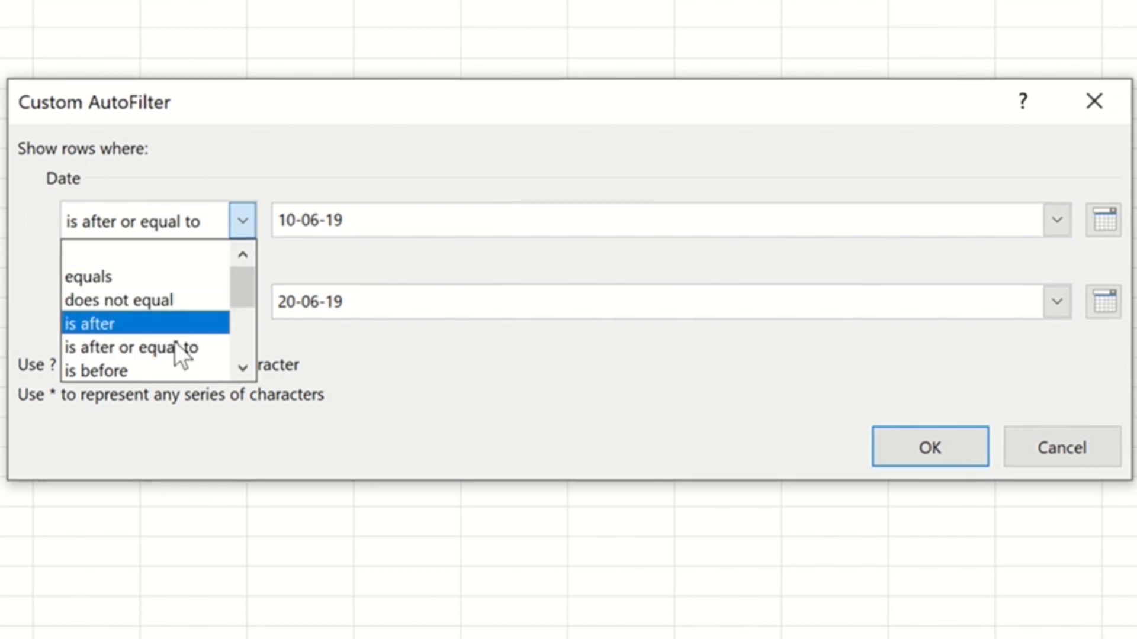
left_click(429, 163)
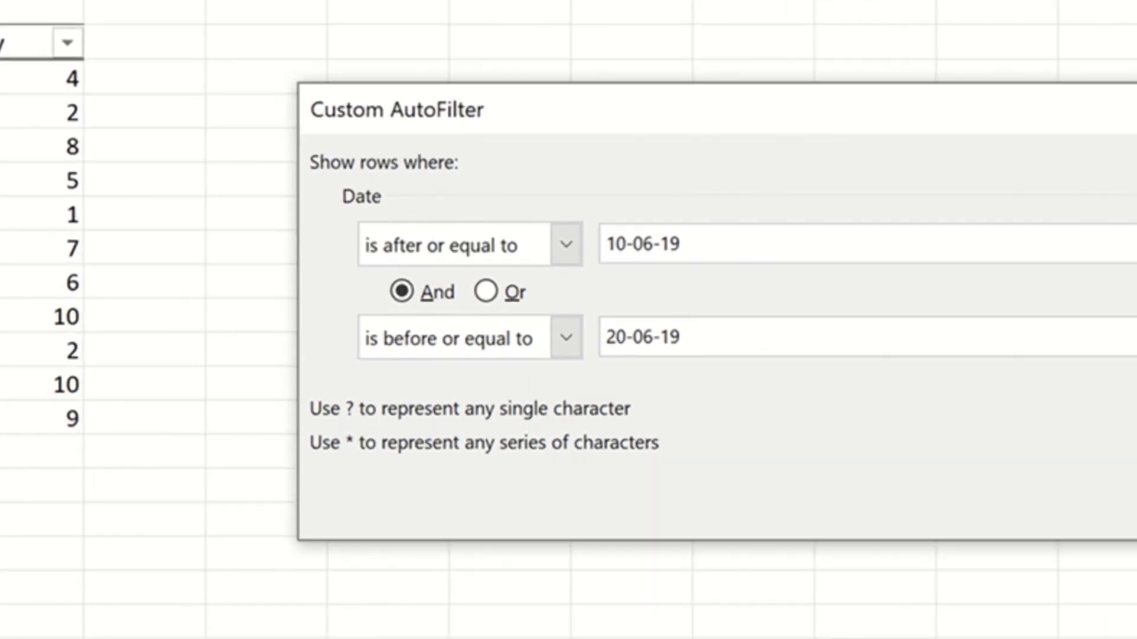
left_click(921, 445)
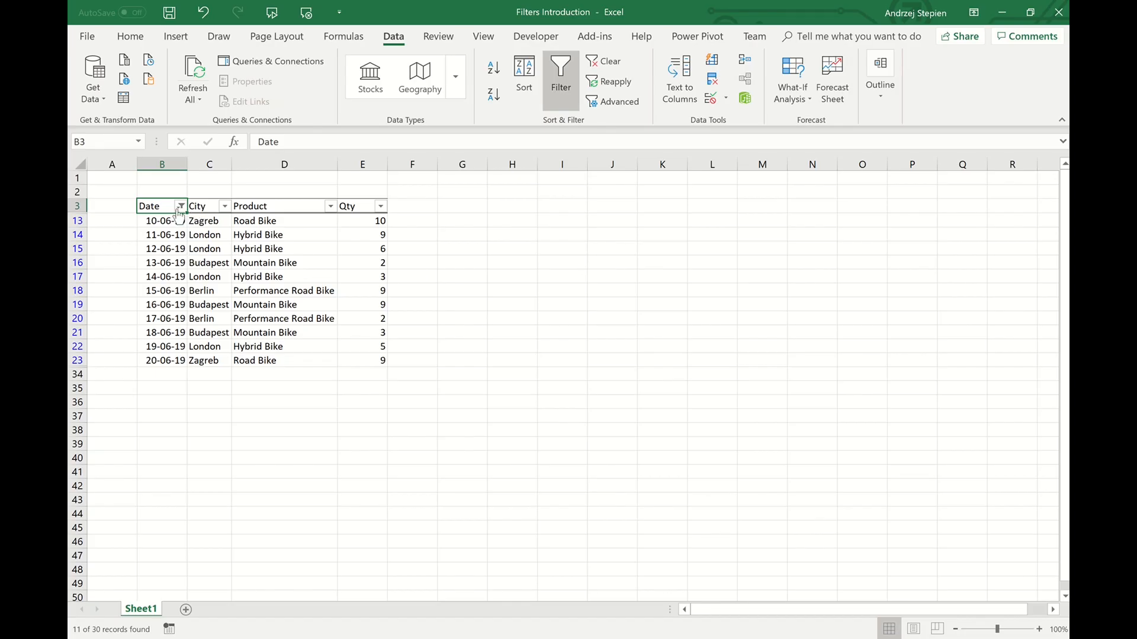
Step: Clear the filter from the Date column and look over the full list
left_click(180, 207)
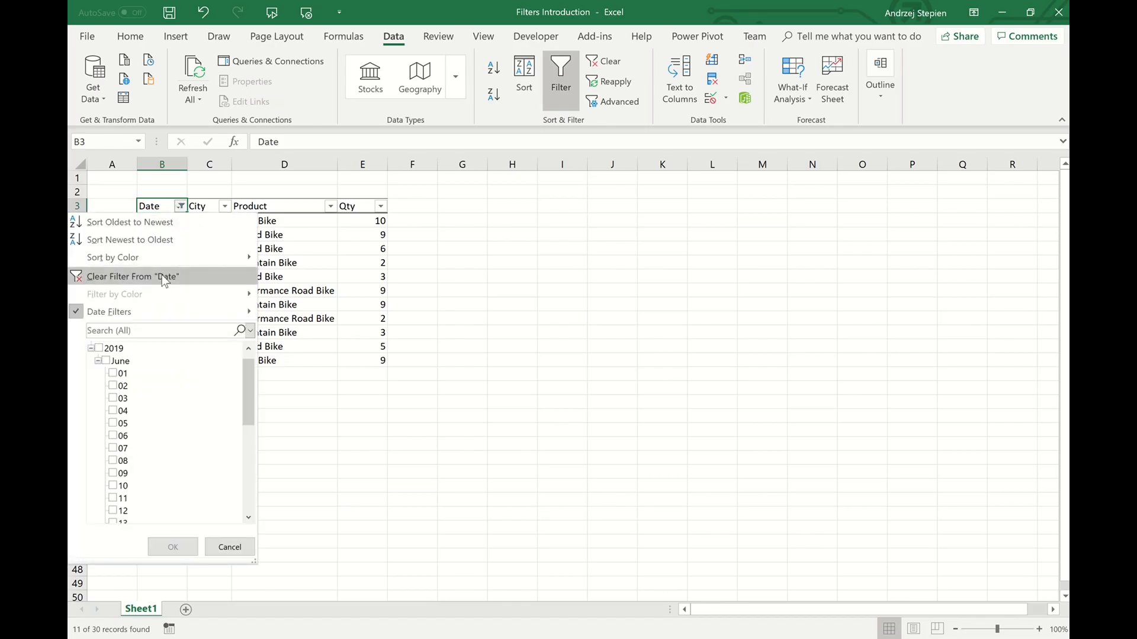
left_click(162, 276)
scroll(205, 363, "down", 2)
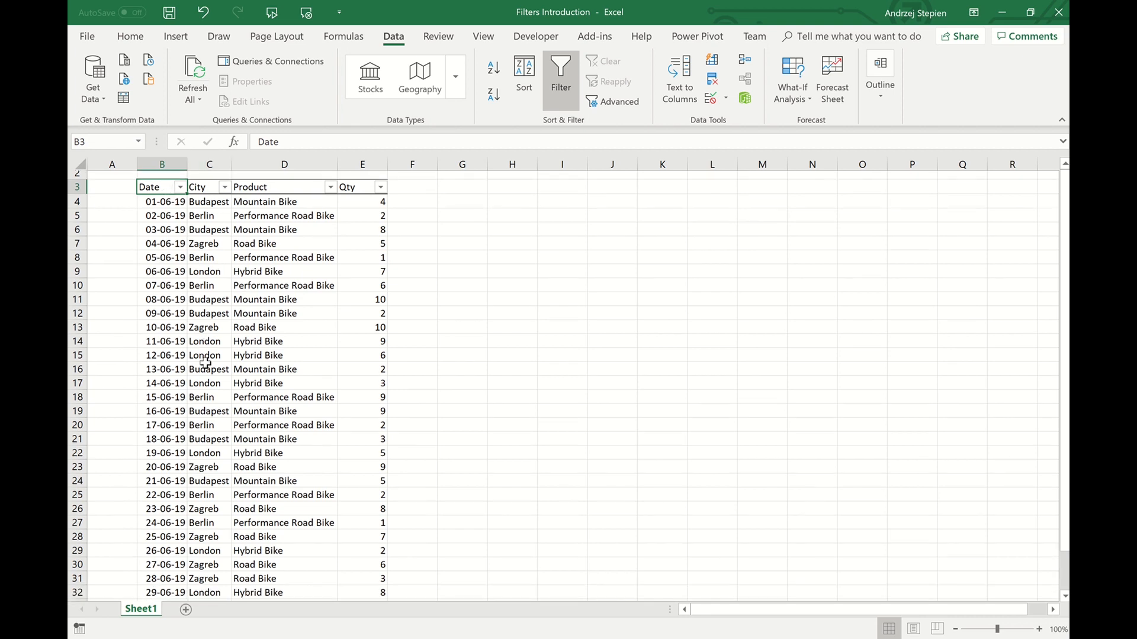
scroll(205, 363, "up", 2)
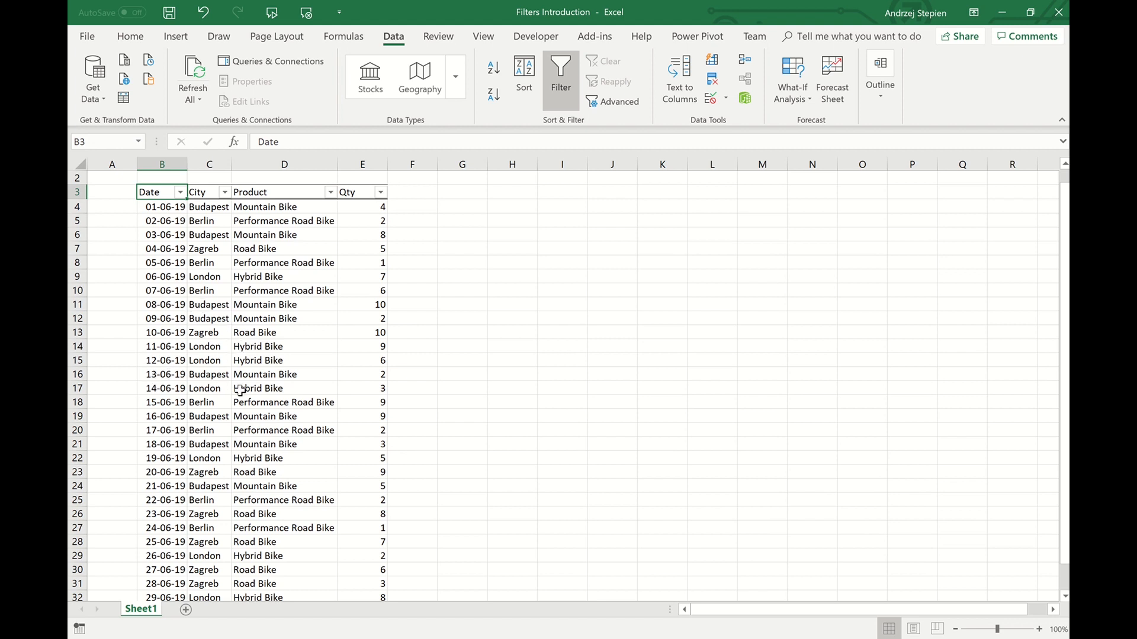
Step: Filter the City column by the value of a selected London cell
left_click(214, 347)
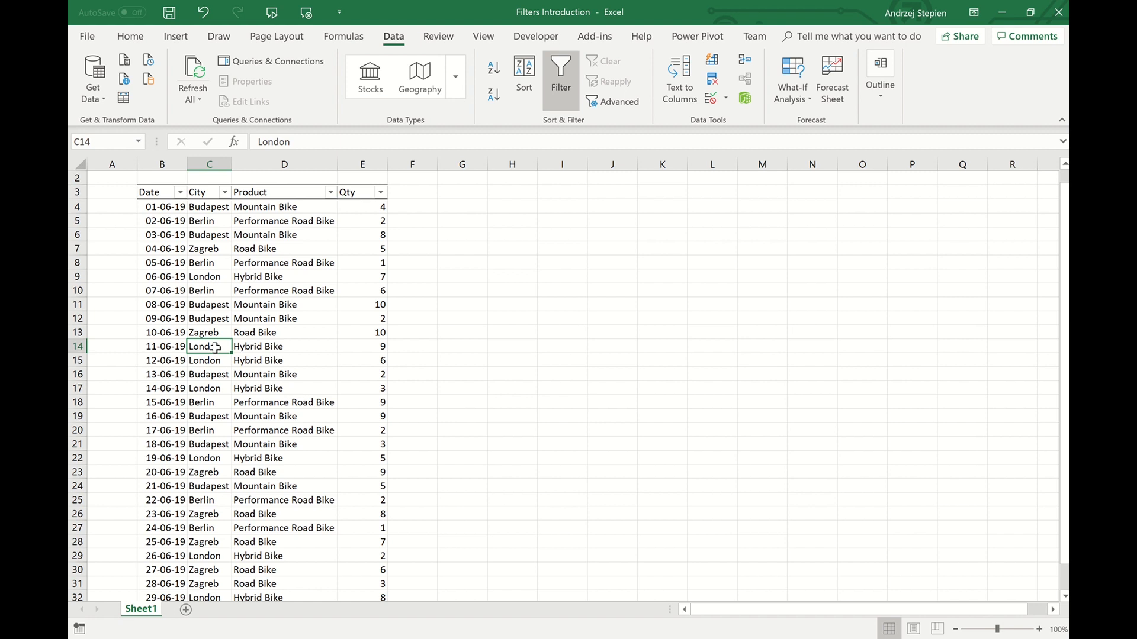
right_click(215, 347)
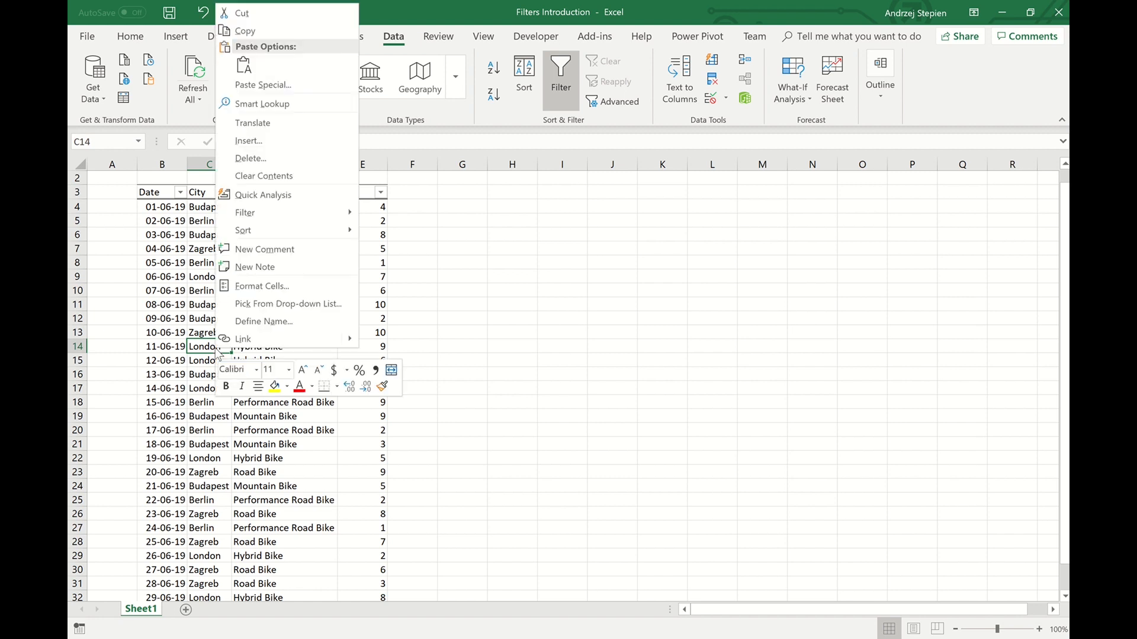
mouse_move(274, 219)
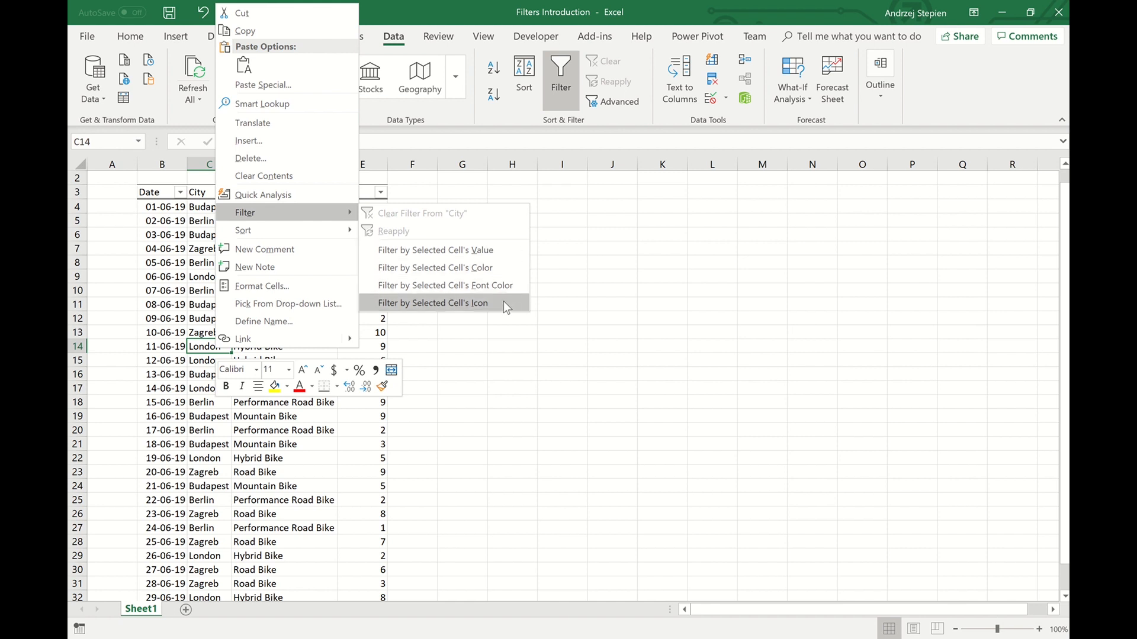
left_click(502, 255)
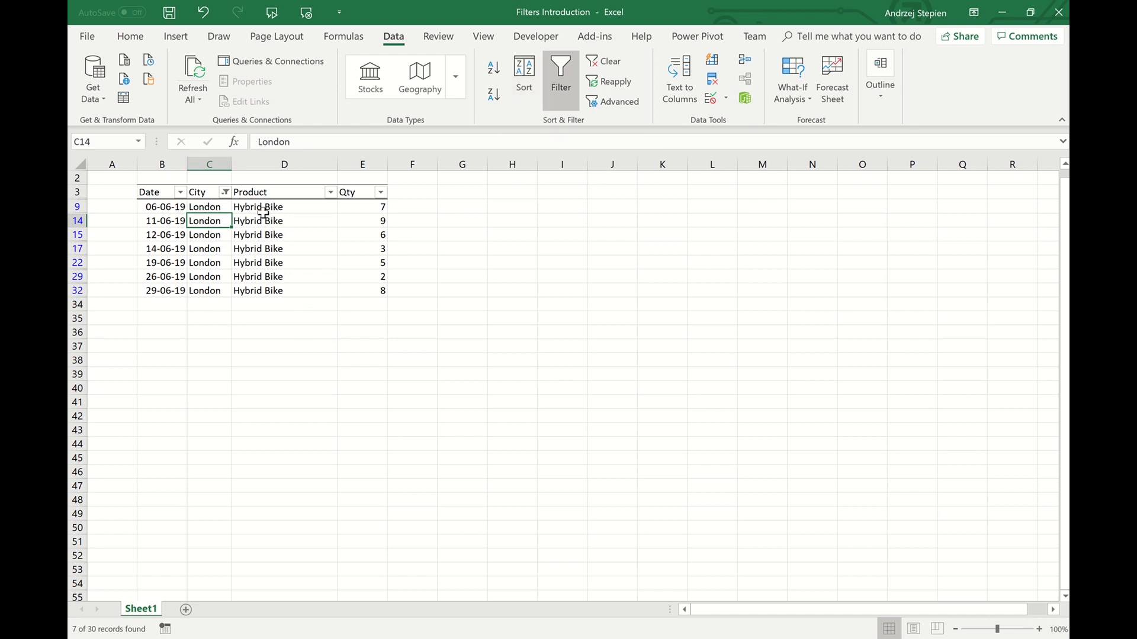
Step: Add Budapest to the cities selected in the City filter and apply it
left_click(225, 192)
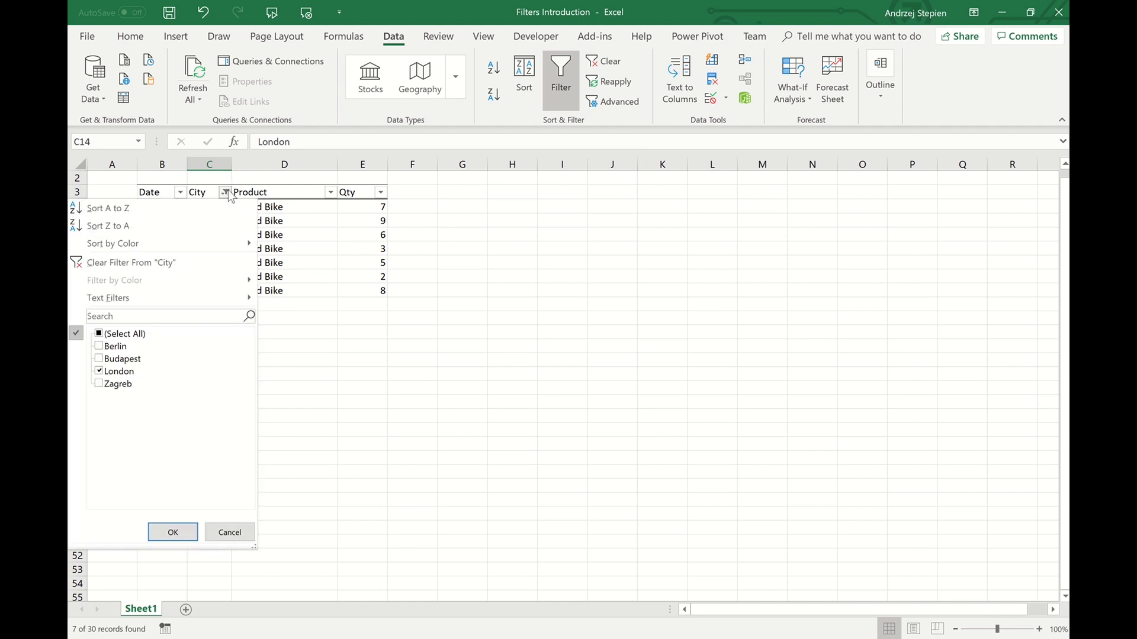
left_click(100, 359)
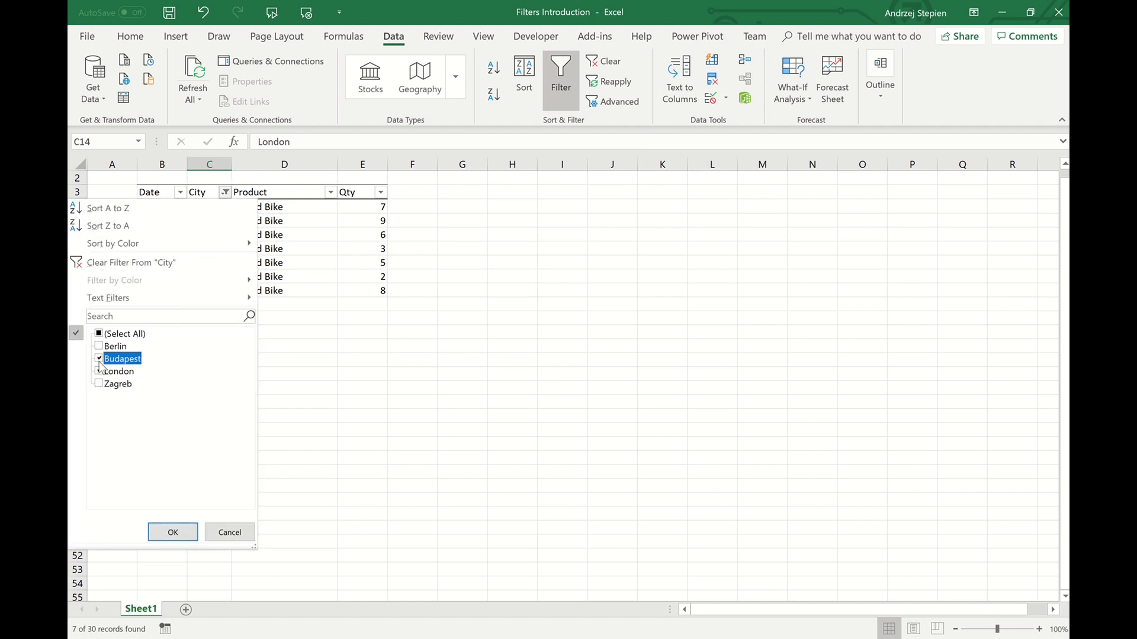
left_click(173, 532)
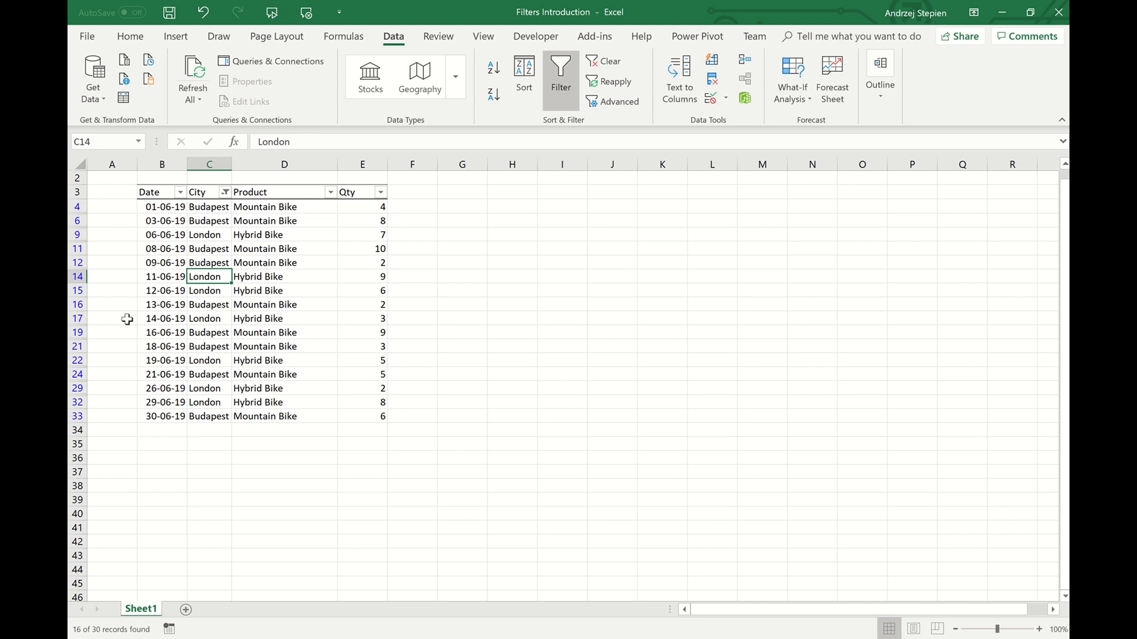
Step: Search the City filter for zagreb and add the match to the current filter selection
left_click(226, 192)
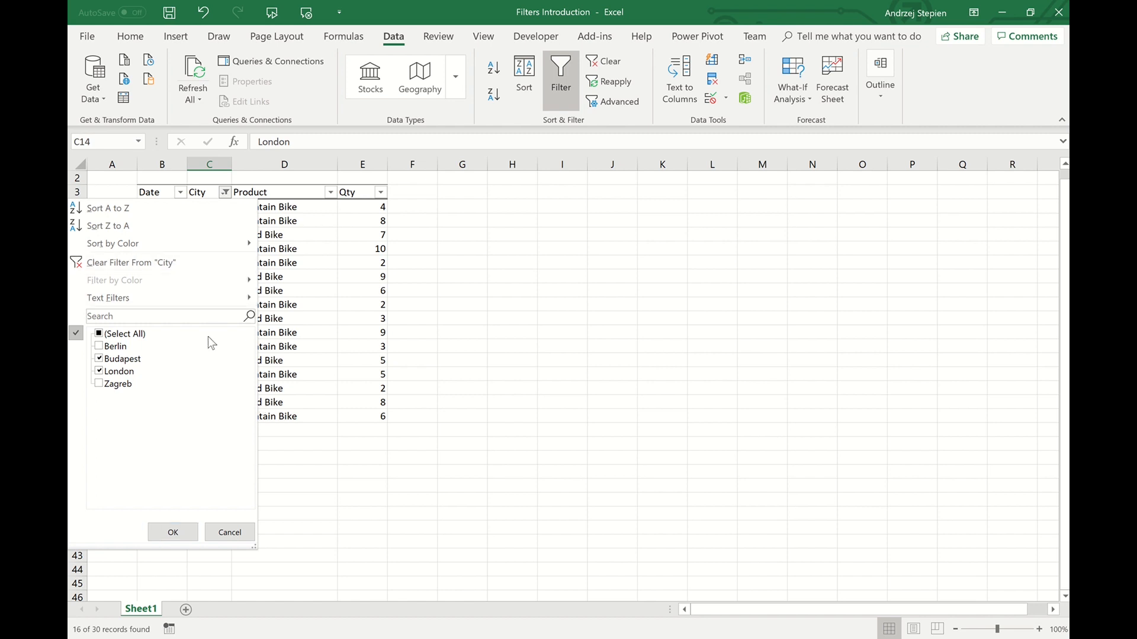
left_click(201, 313)
type("zagreb")
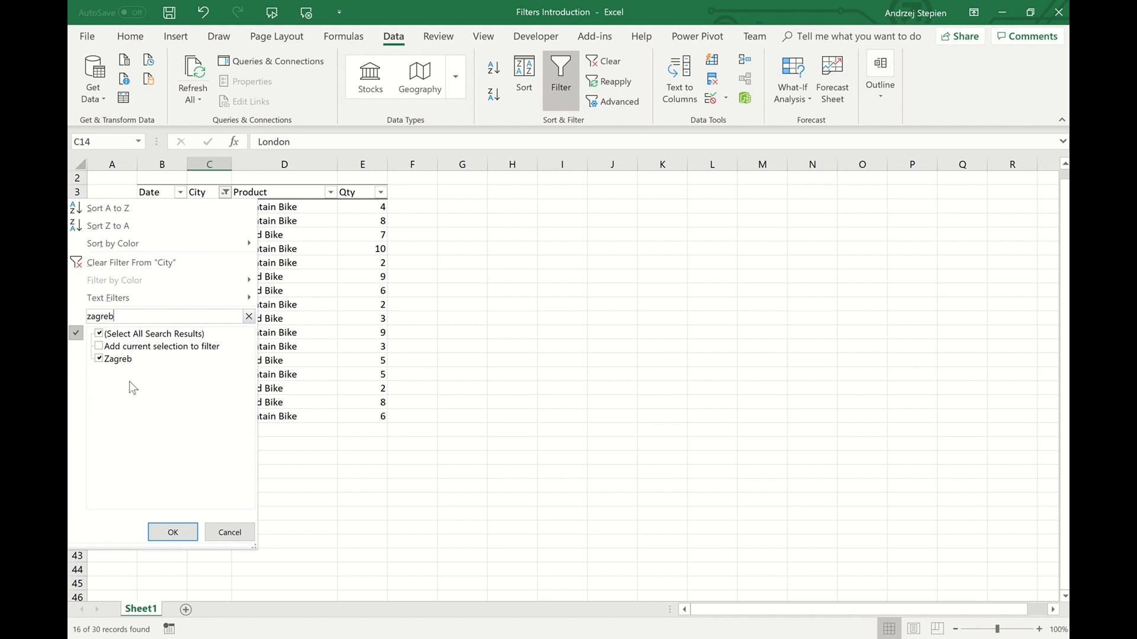
left_click(98, 348)
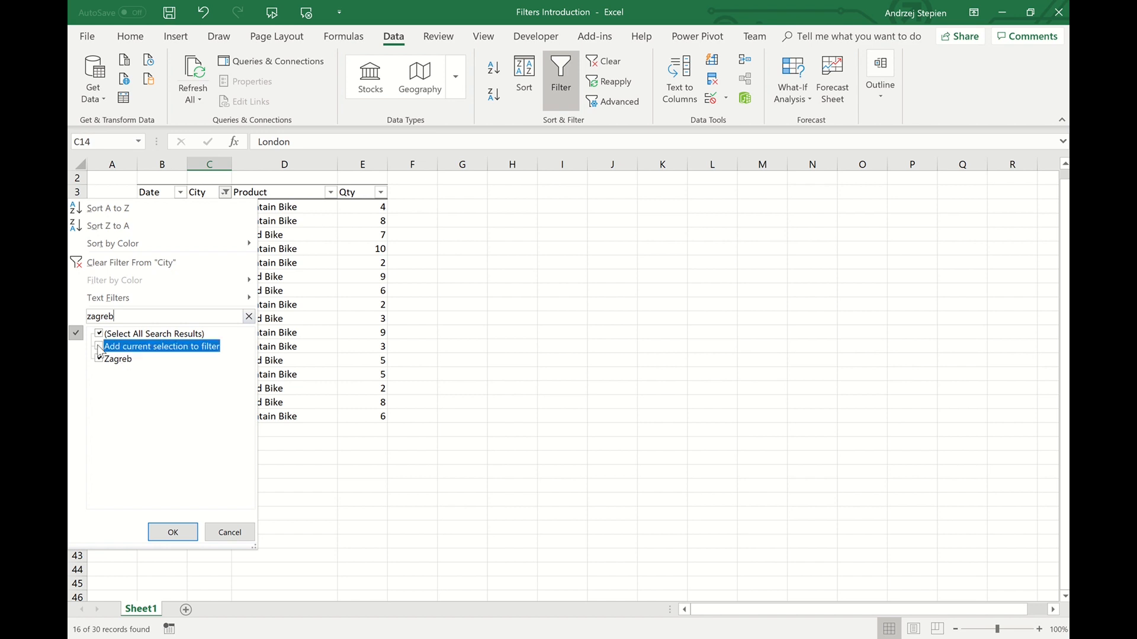
left_click(170, 531)
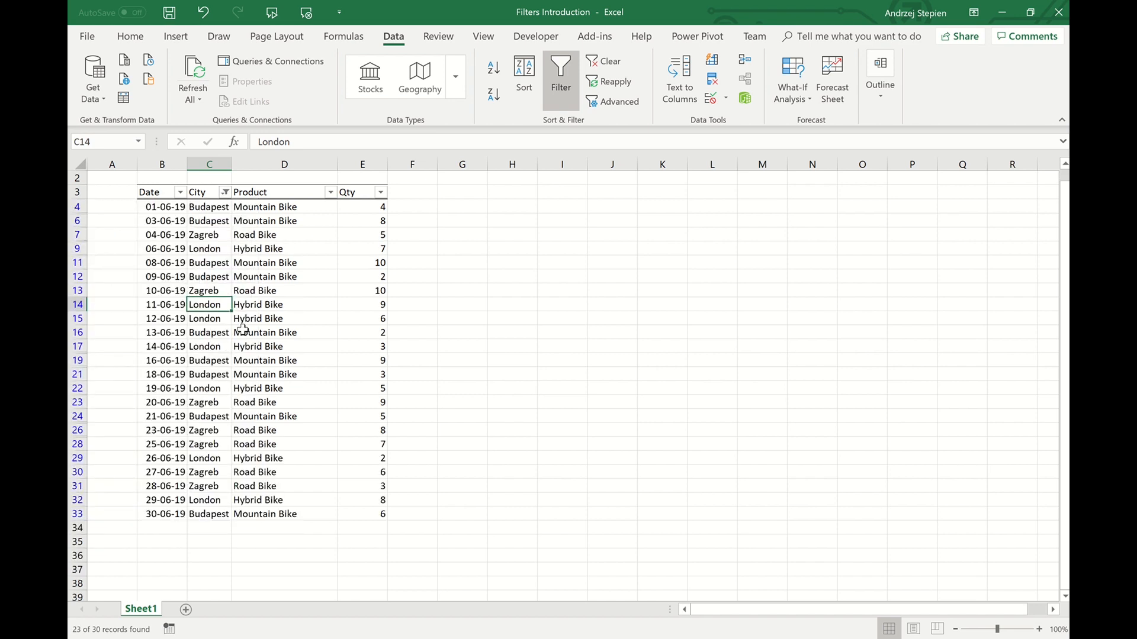
Step: Filter the City column to only Zagreb by searching for zagreb, without adding it to the current selection
left_click(225, 192)
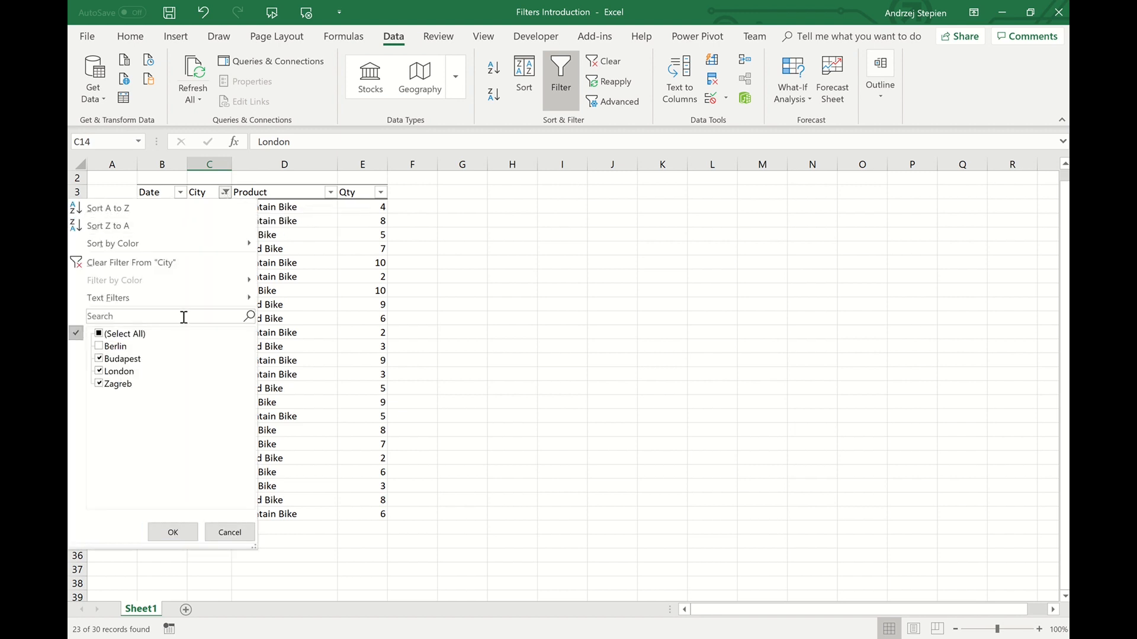
type("zagreb")
left_click(157, 528)
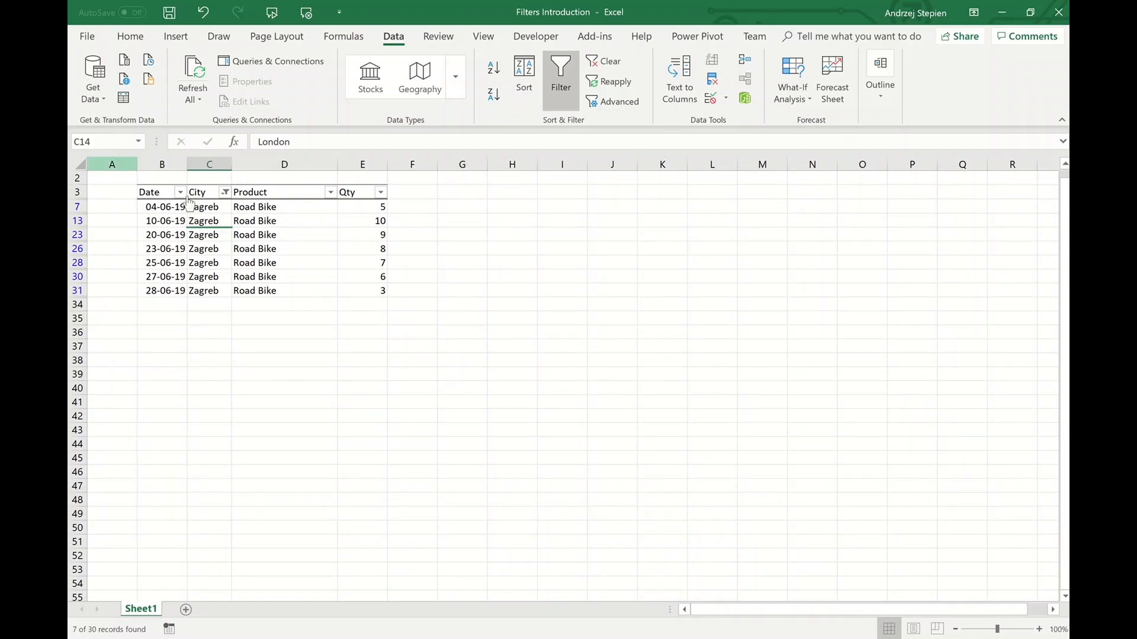
Step: Clear the City filter, search it for zagreb, and exclude Zagreb while keeping the other cities by adding the current selection to the filter
left_click(225, 192)
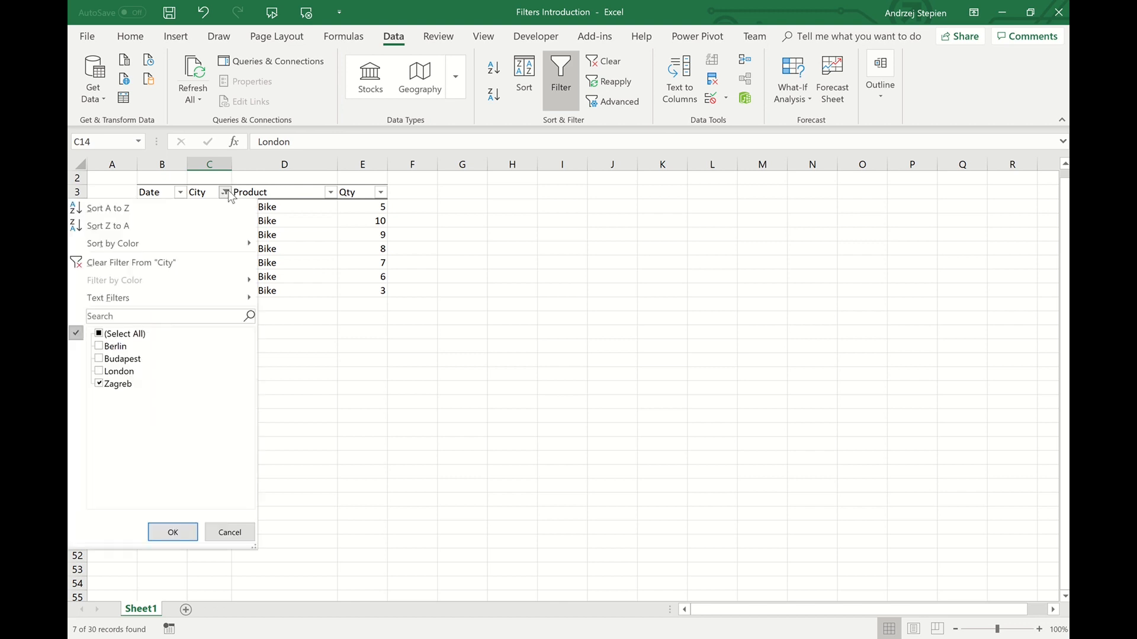
left_click(188, 263)
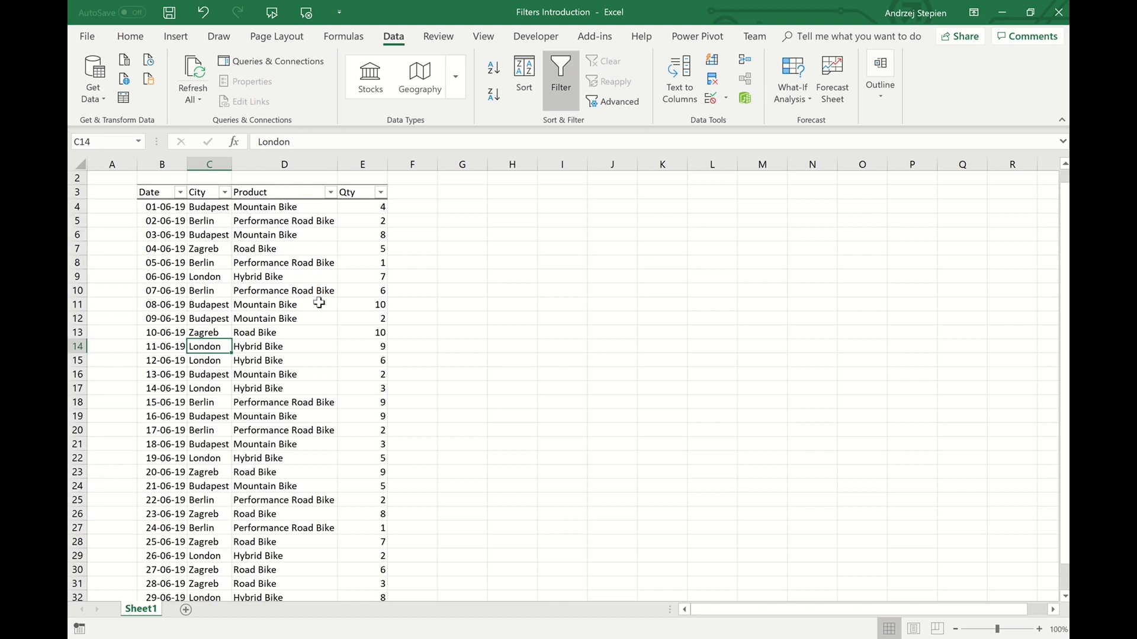
left_click(225, 192)
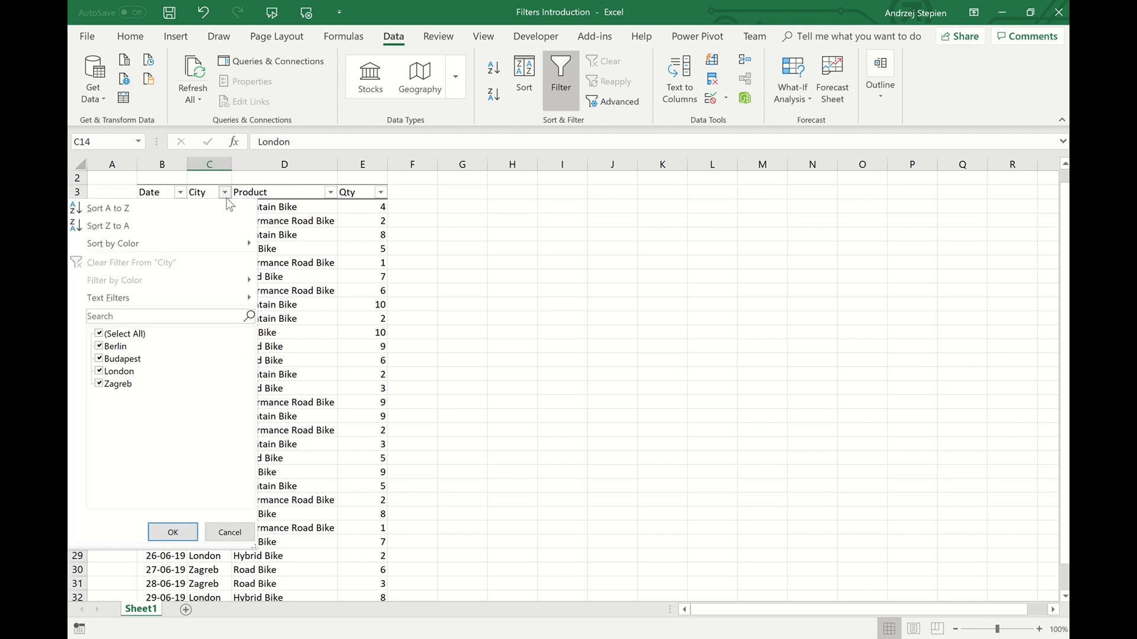
left_click(195, 316)
type("zagreb")
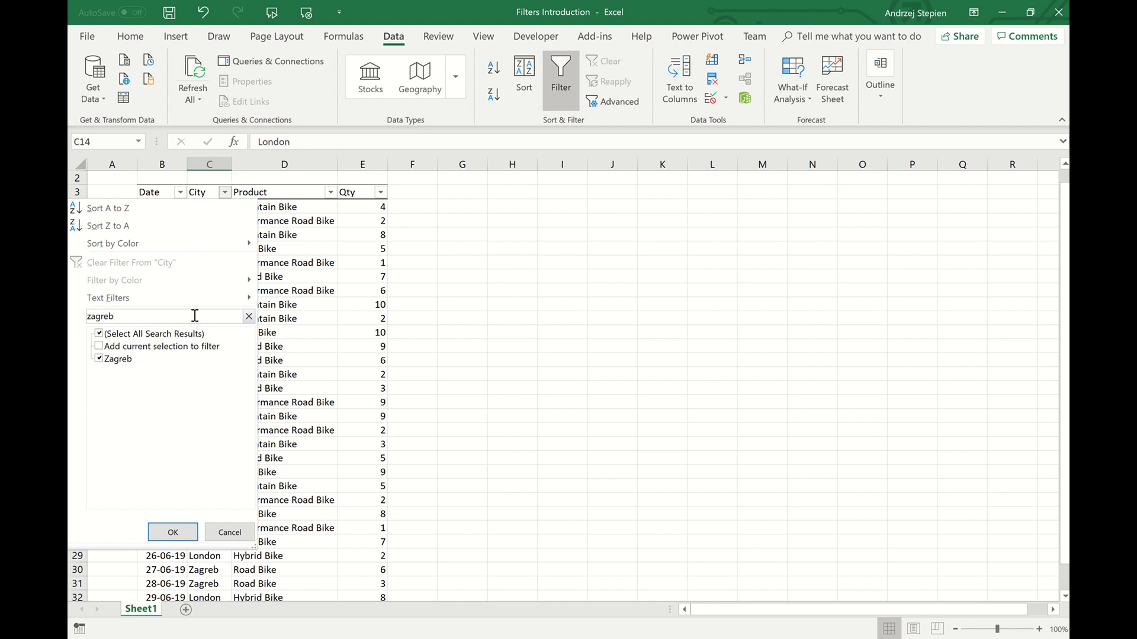
left_click(100, 358)
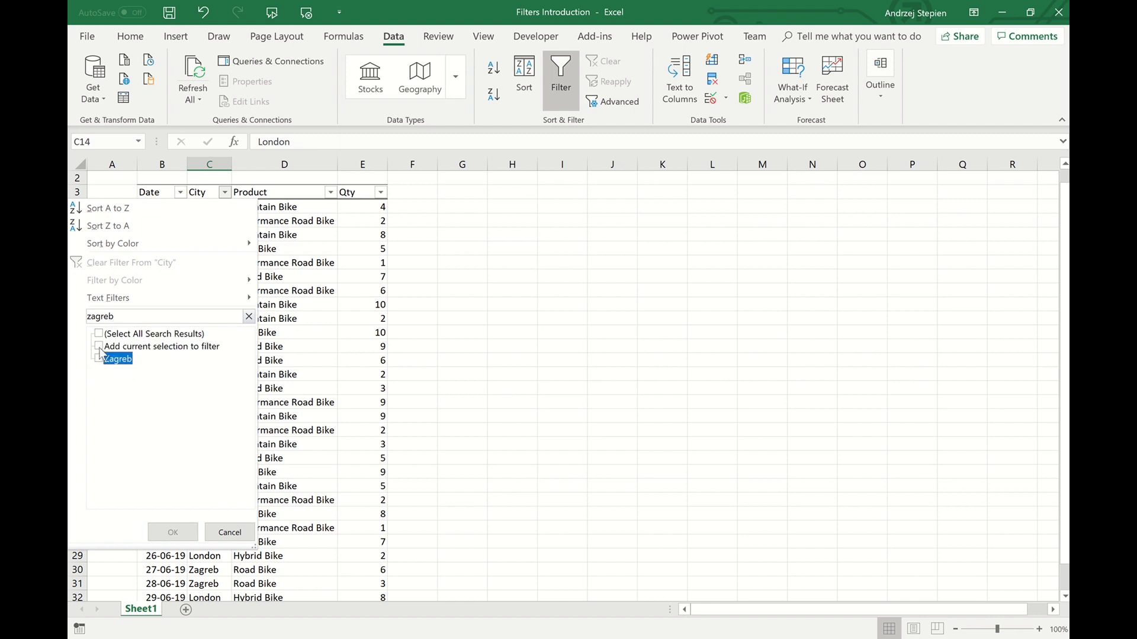
left_click(99, 346)
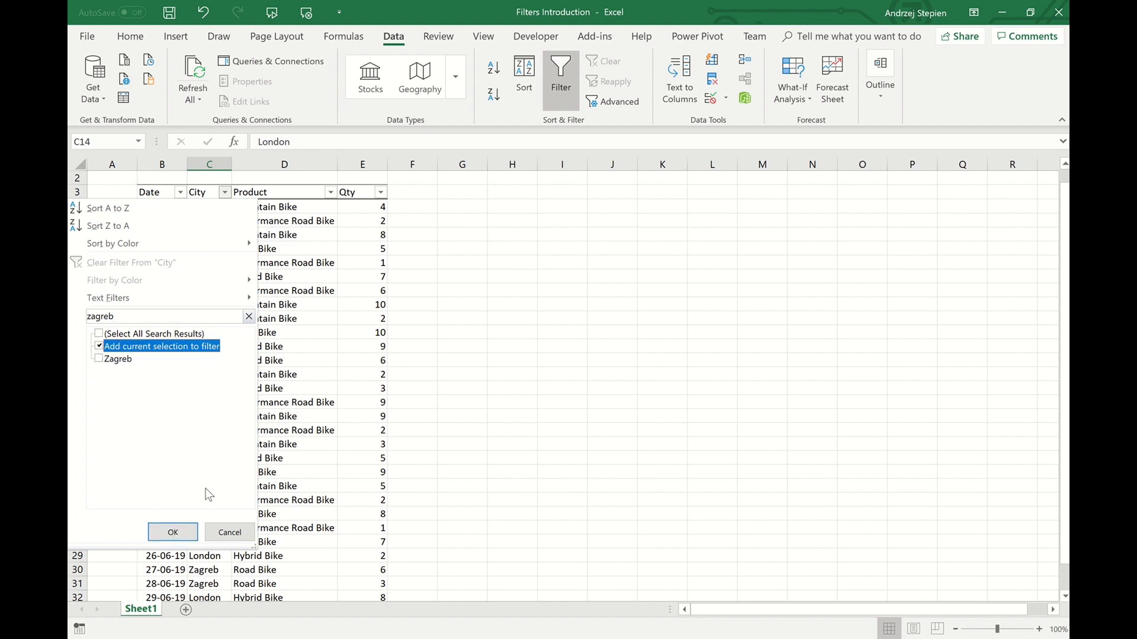
left_click(174, 532)
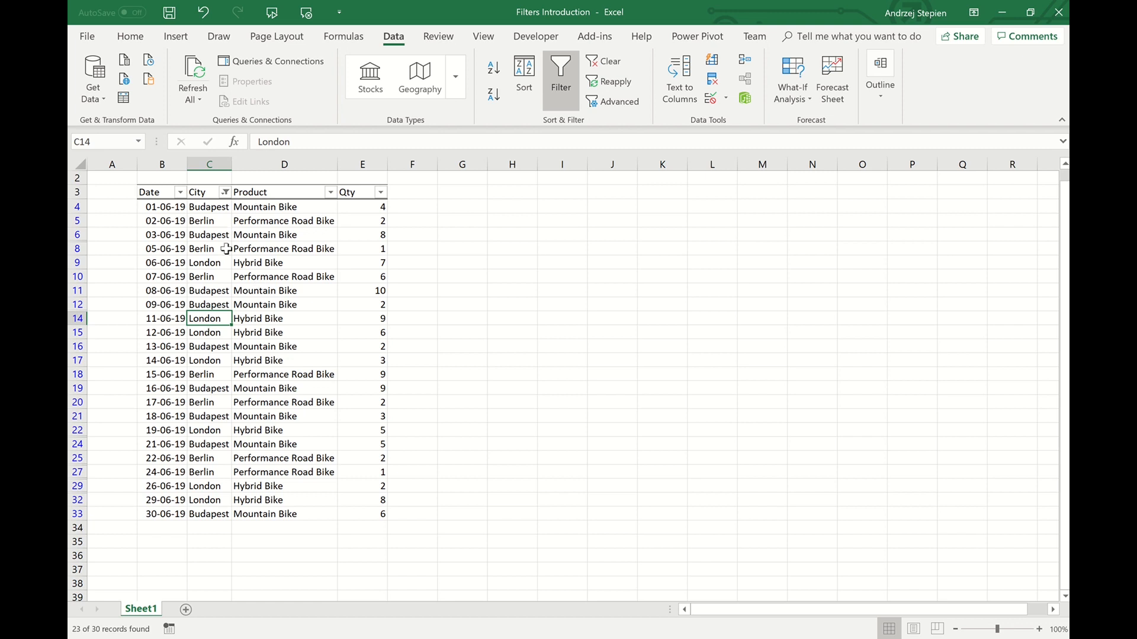
Step: Sort the filtered table by City from A to Z, followed by a sort on Date from oldest to newest
left_click(225, 192)
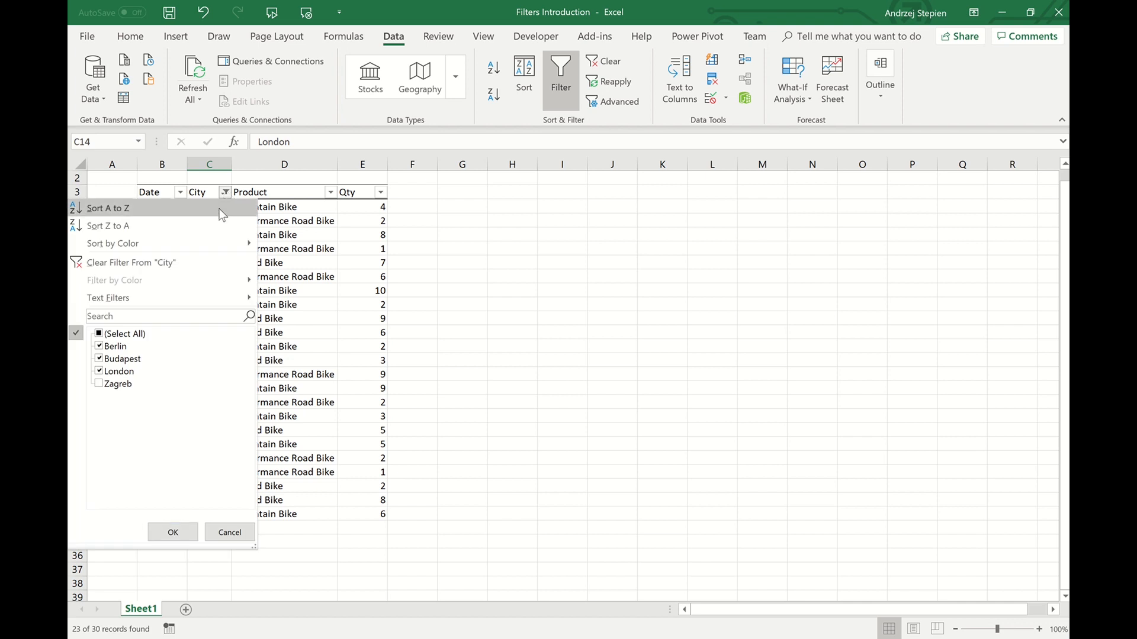
left_click(222, 210)
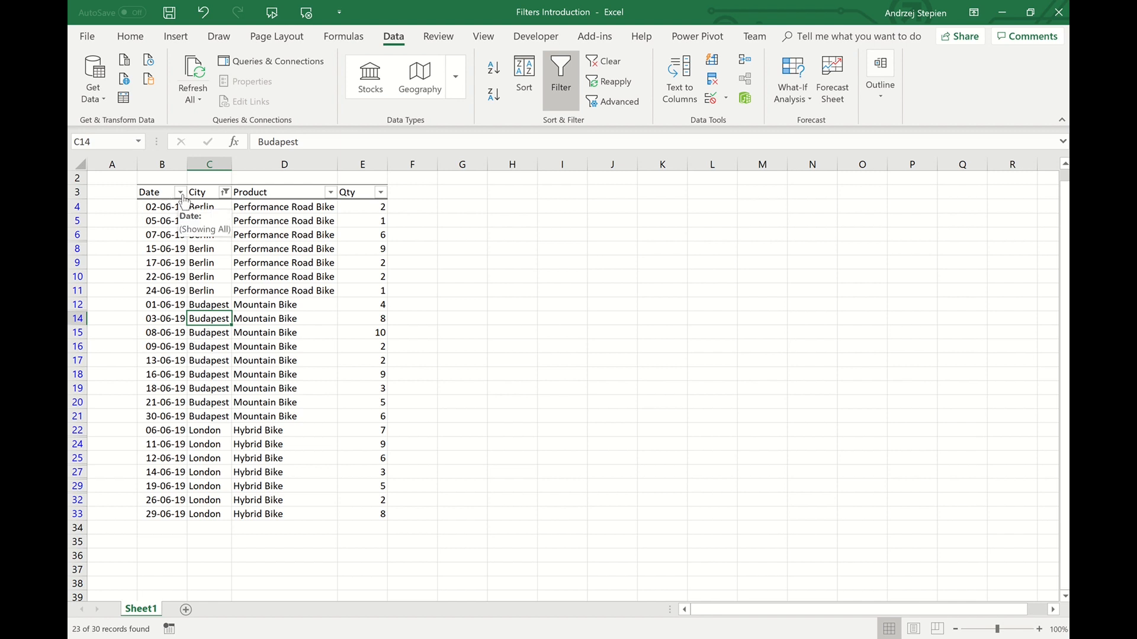
right_click(171, 239)
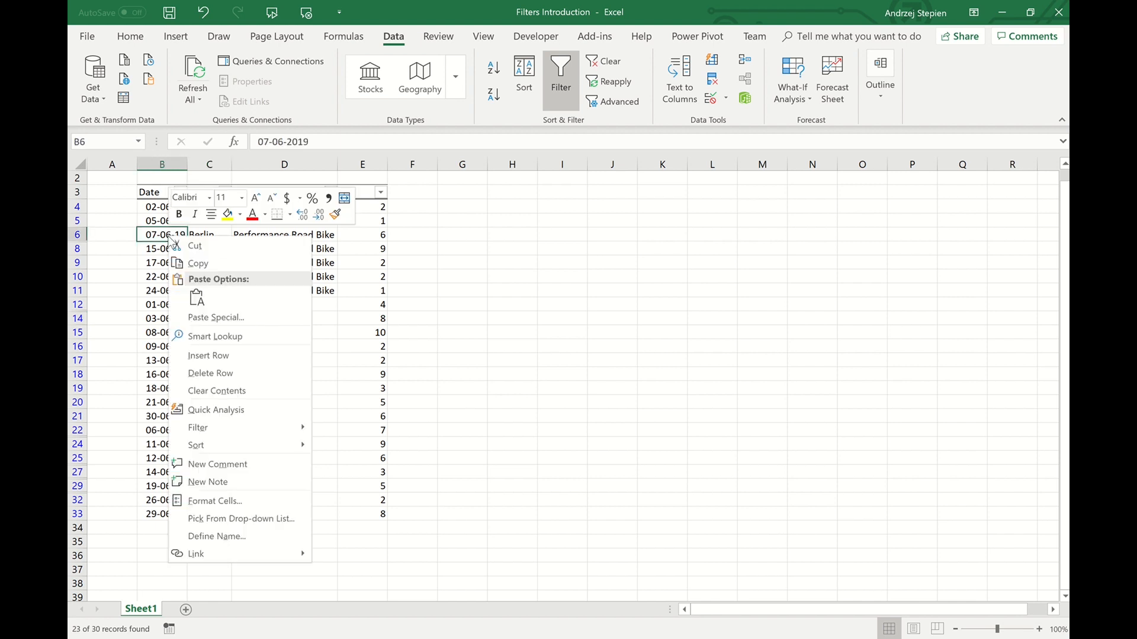
mouse_move(217, 443)
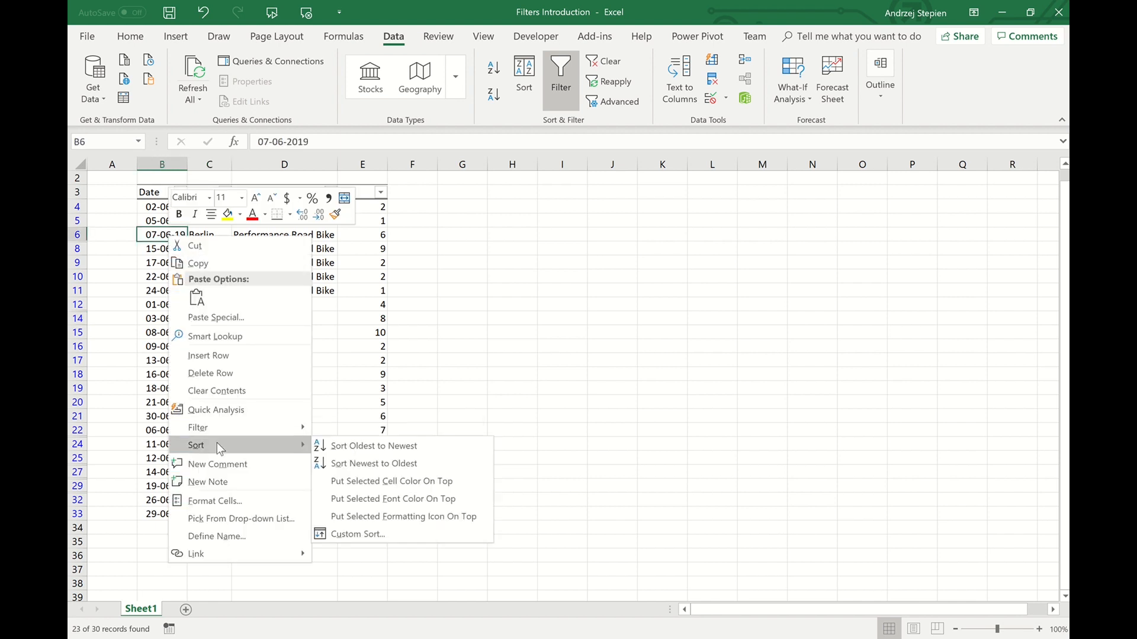
left_click(354, 445)
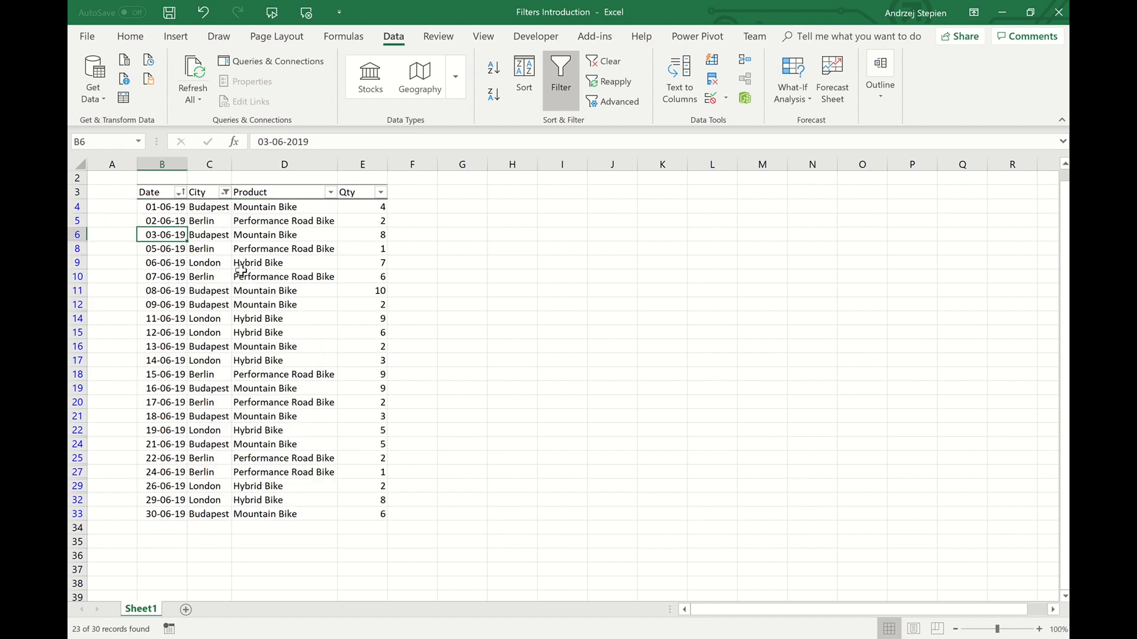
left_click(241, 267)
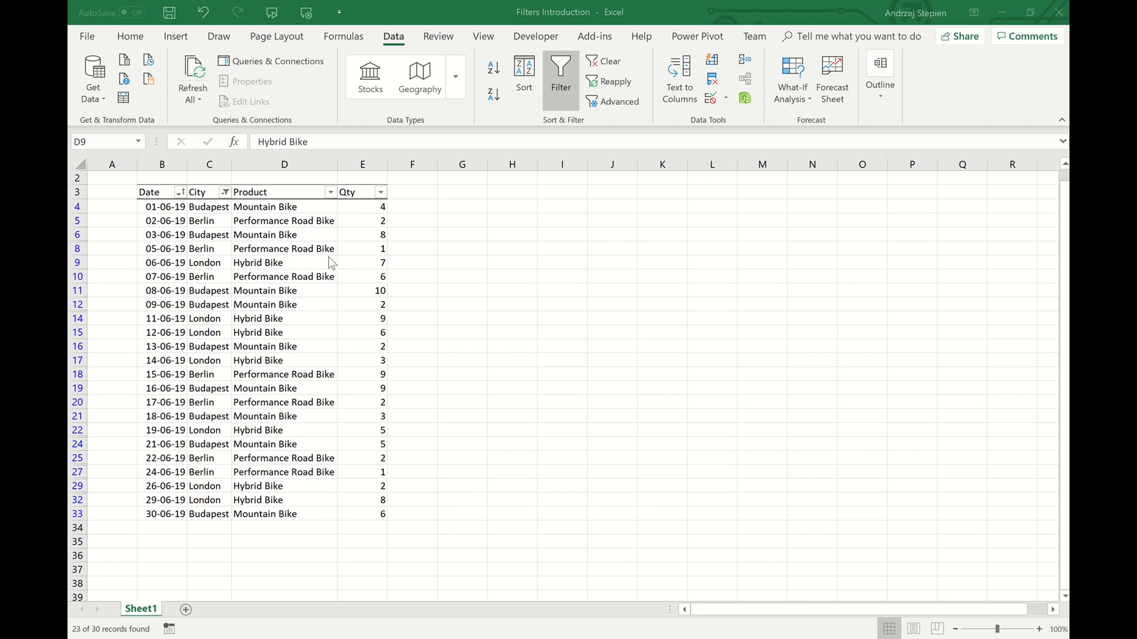
Step: Examine the text filter conditions available for the City column without applying any
left_click(224, 194)
left_click(224, 193)
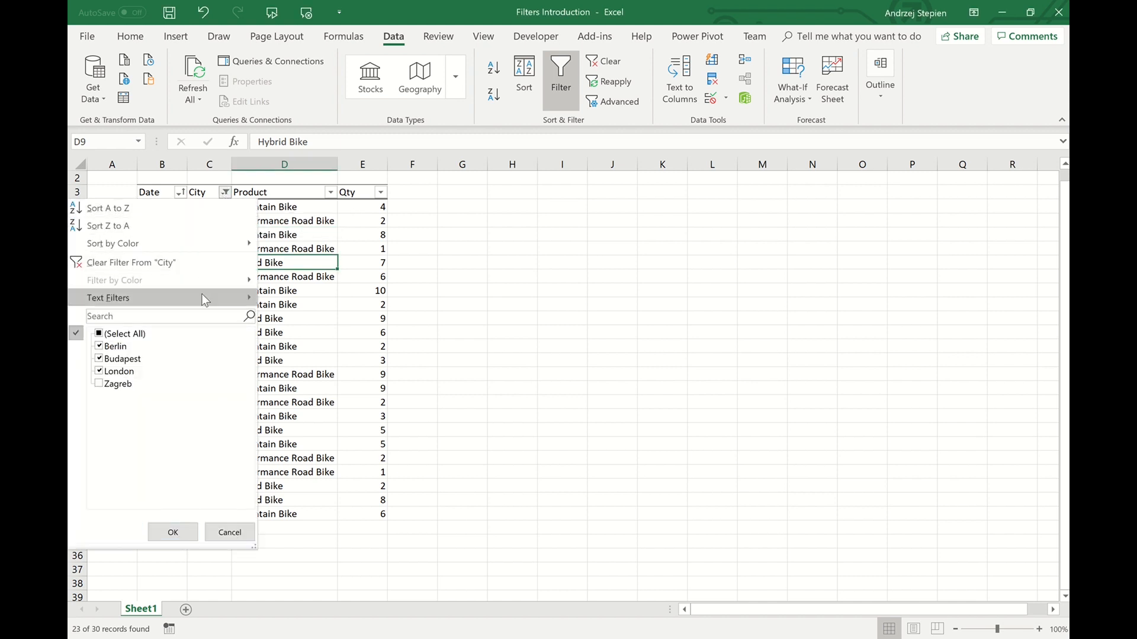
mouse_move(201, 298)
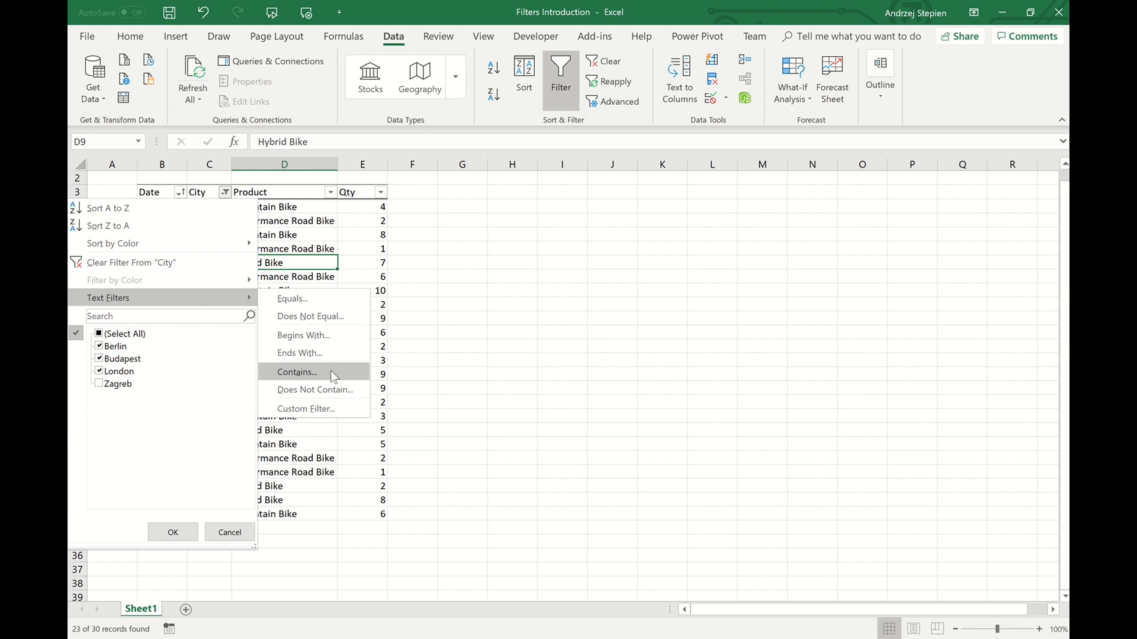
left_click(454, 303)
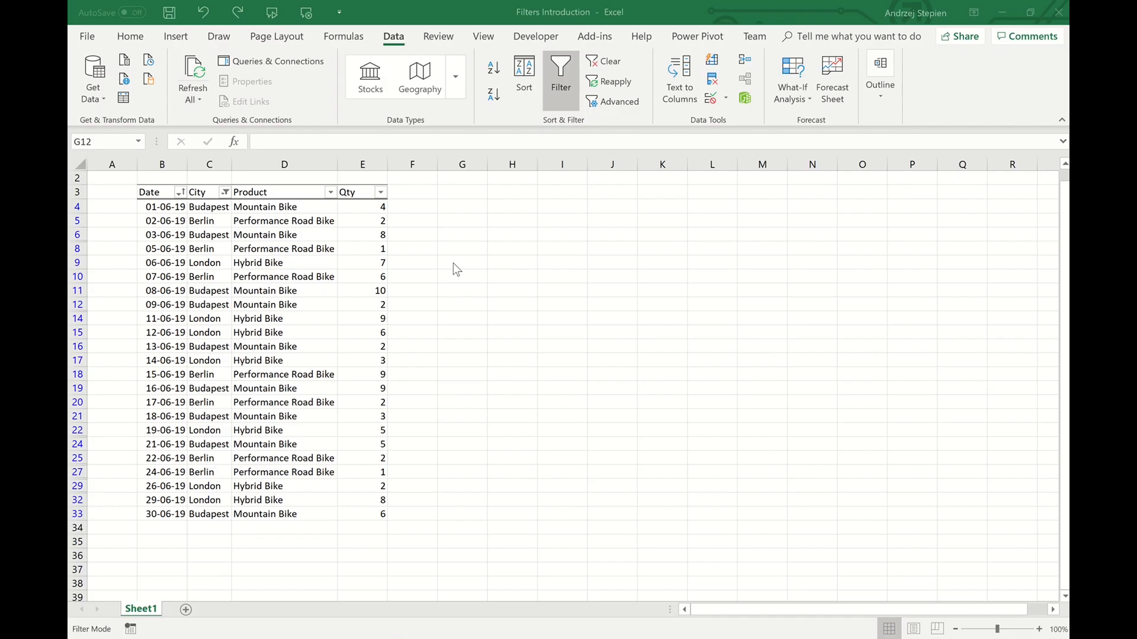
left_click(225, 192)
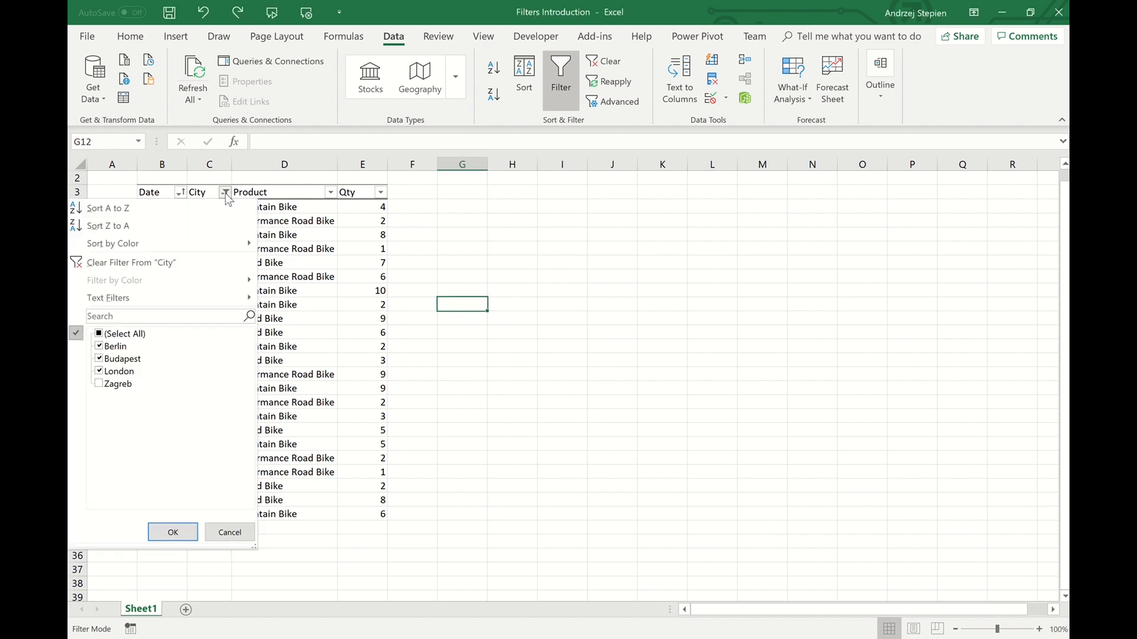
left_click(541, 266)
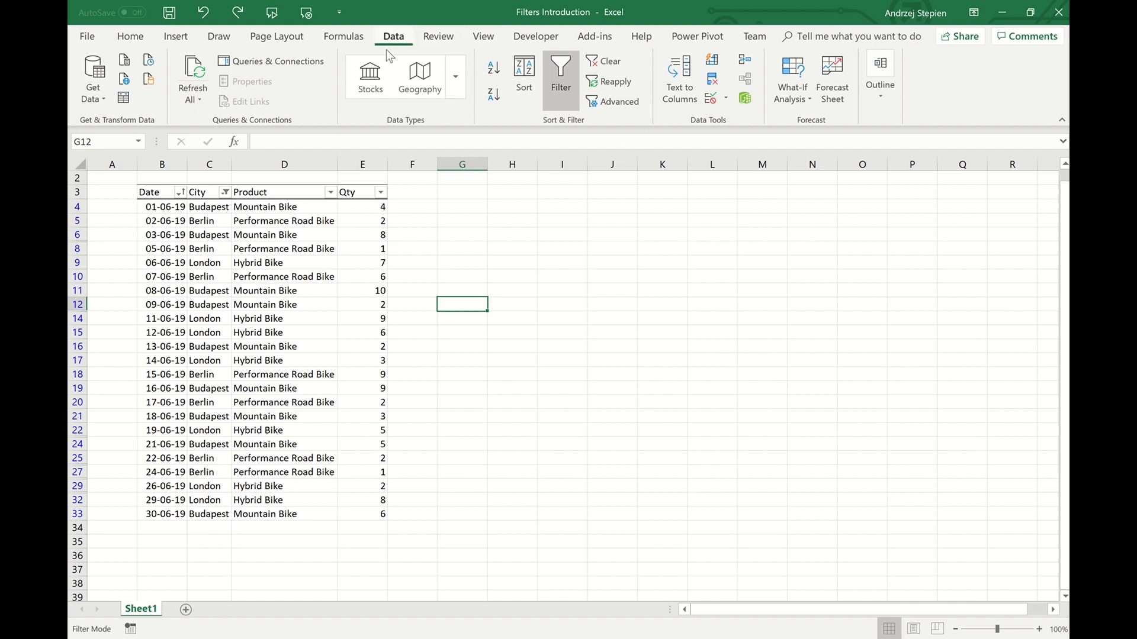
Step: Try clearing all filters from the table at once and undo the clearing
left_click(603, 63)
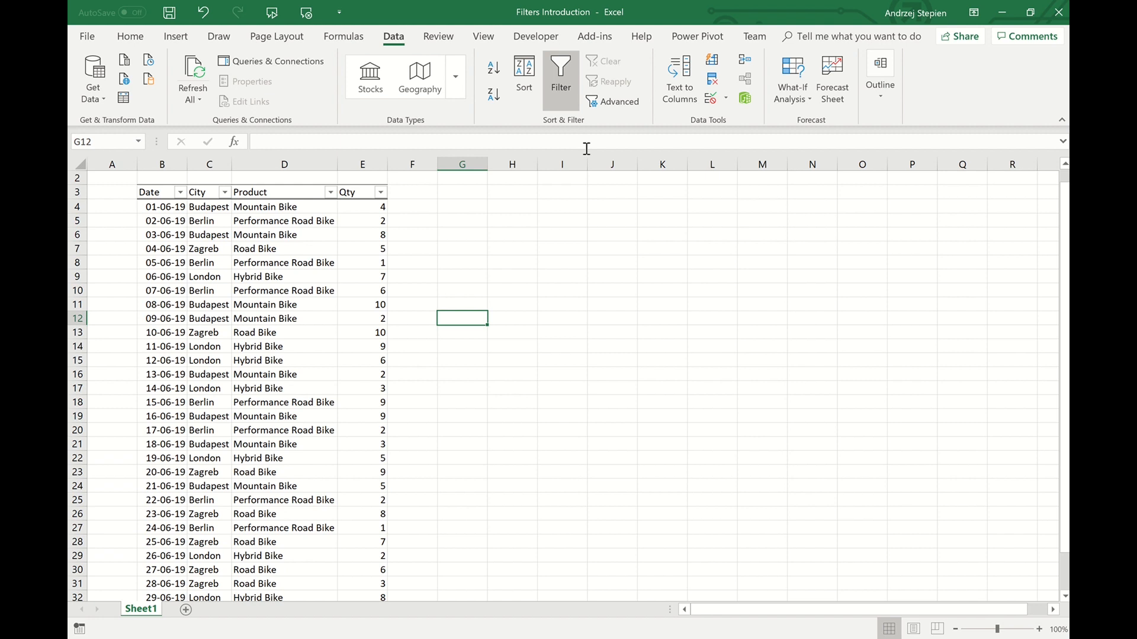
key("ctrl+z")
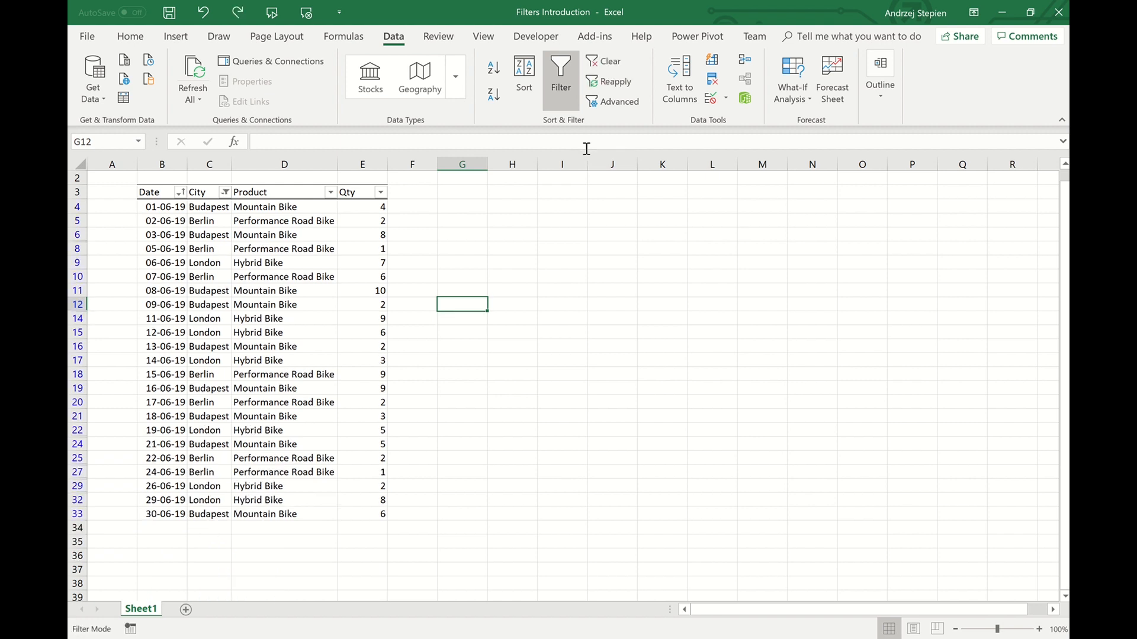
Step: Clear all filters from the sales table, starting from a cell inside it
left_click(288, 196)
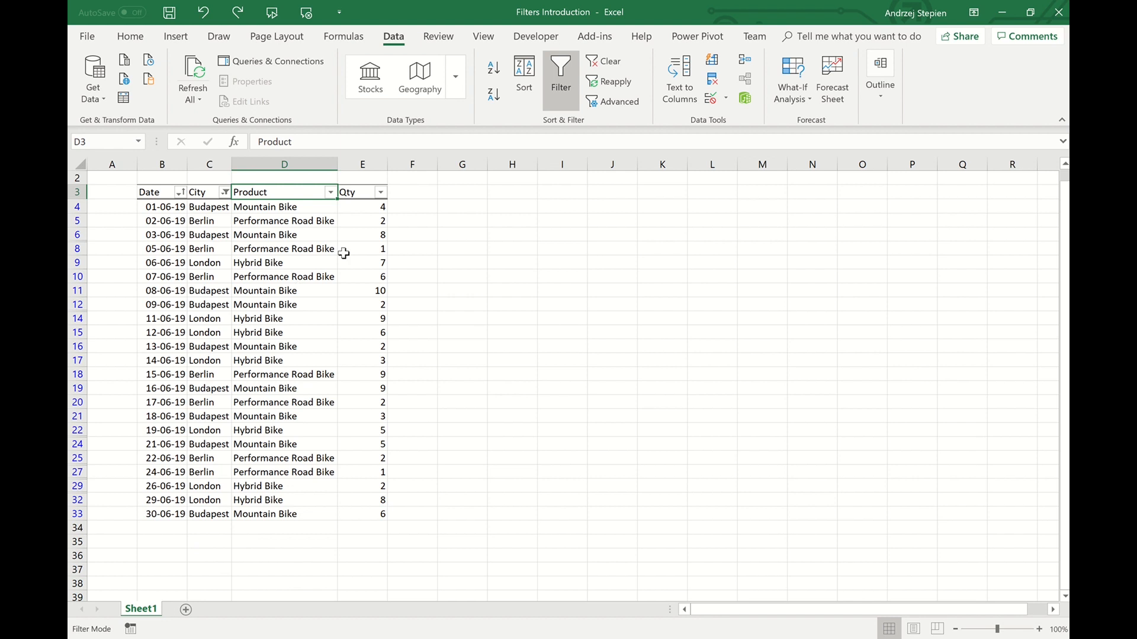
key("alt")
key("a")
key("c")
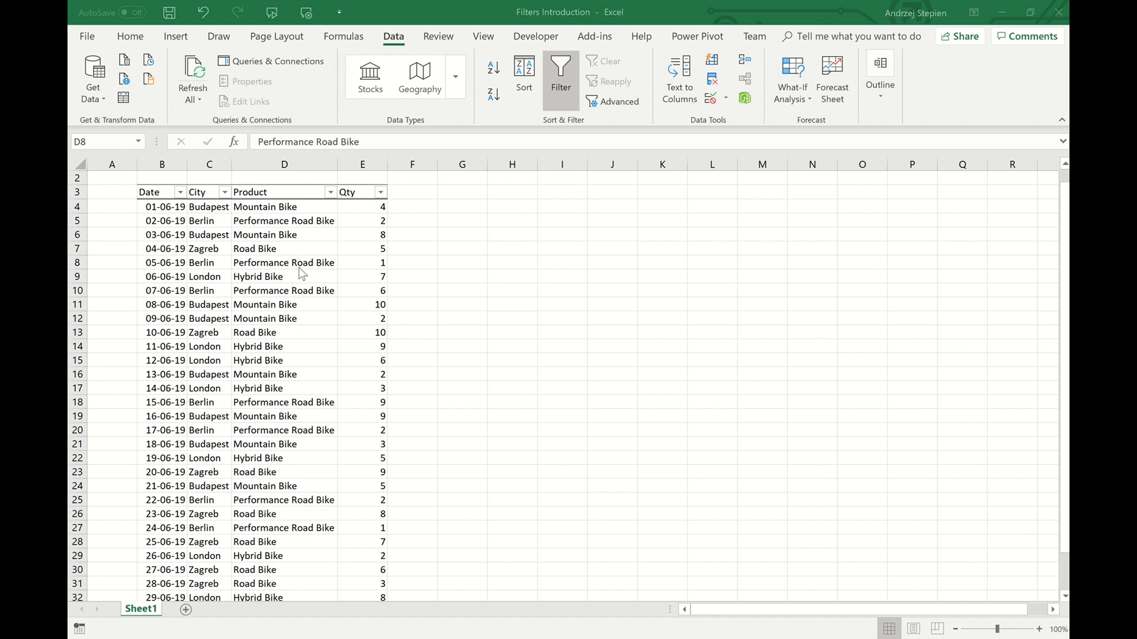
Step: Try excluding Performance Road Bike through the Product filter's item list, and undo that filter
left_click(331, 193)
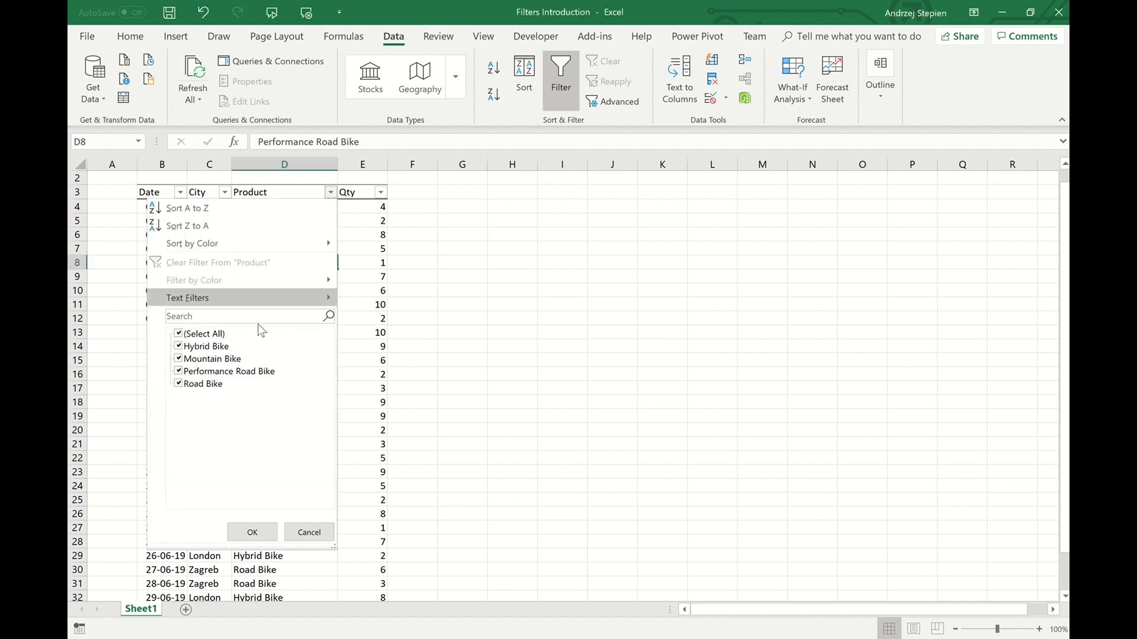
left_click(179, 371)
left_click(250, 533)
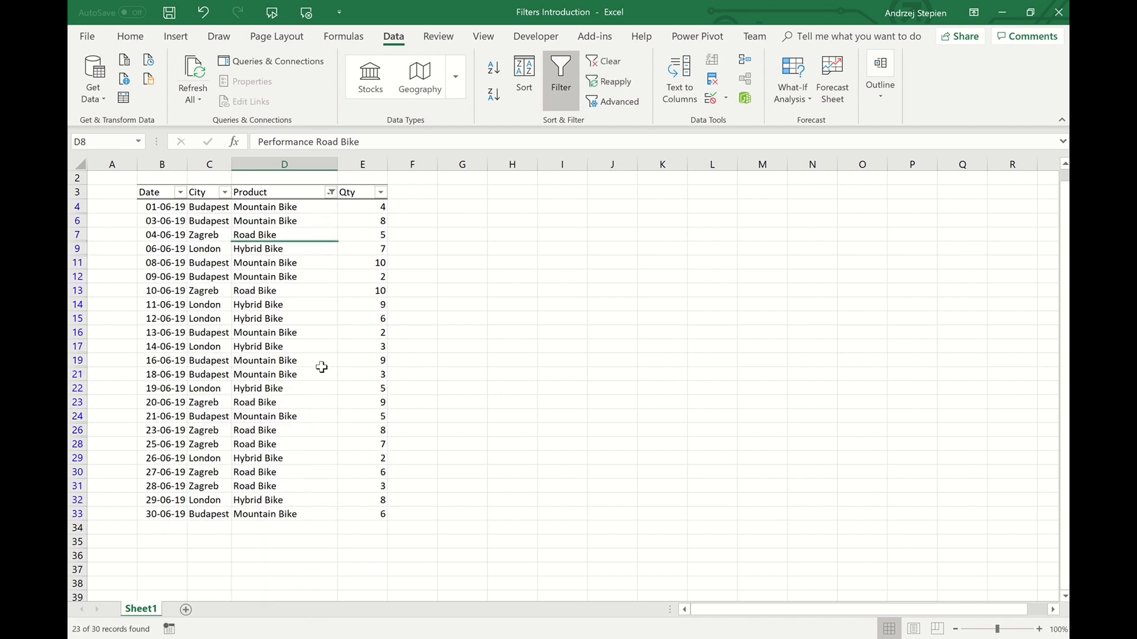
key("ctrl+z")
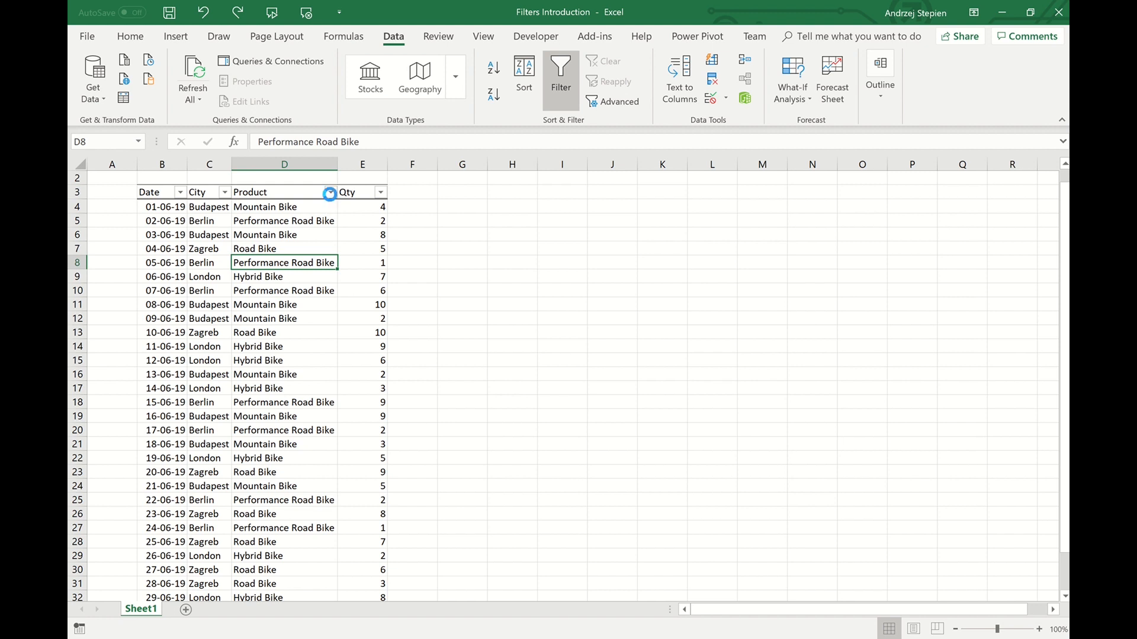
Step: Filter the Product column with a text condition showing rows that do not contain Performance
left_click(330, 192)
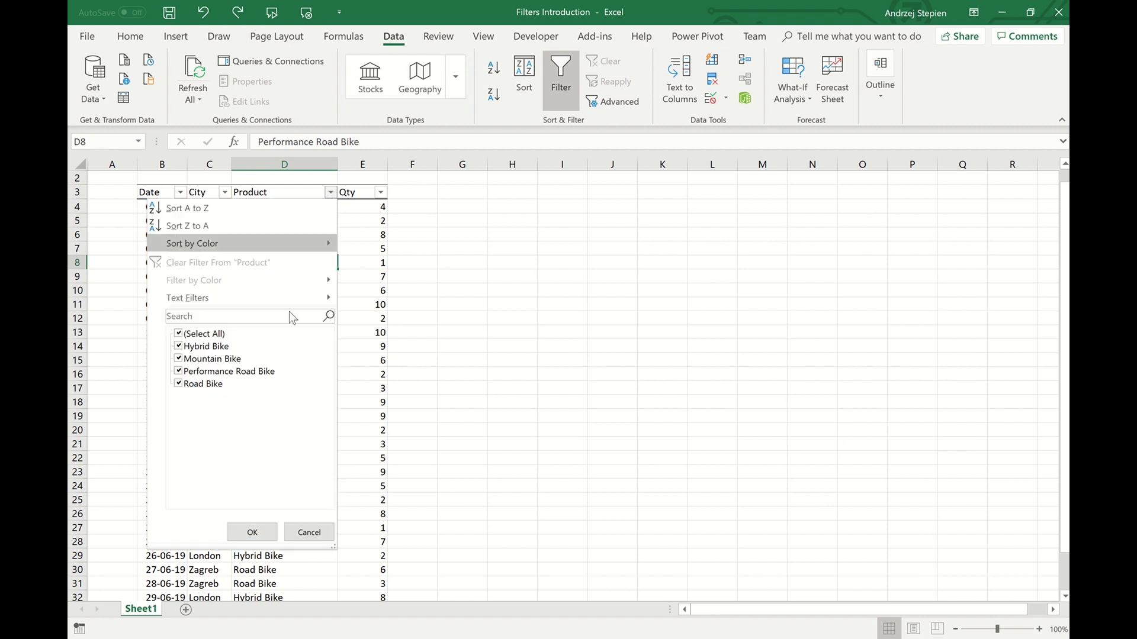
mouse_move(297, 299)
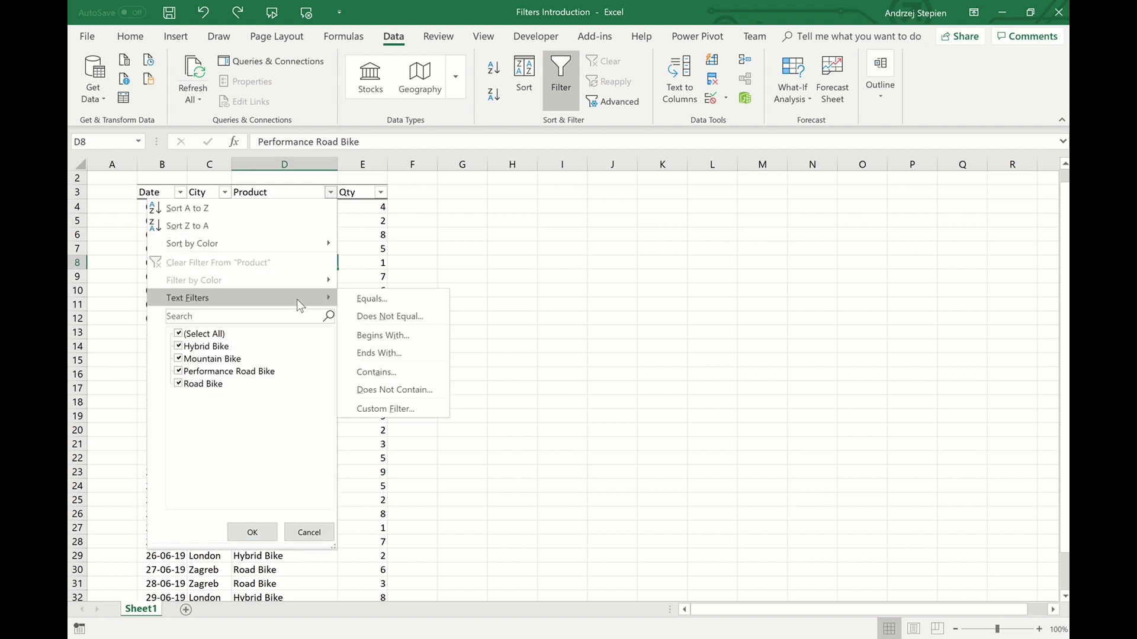
left_click(388, 391)
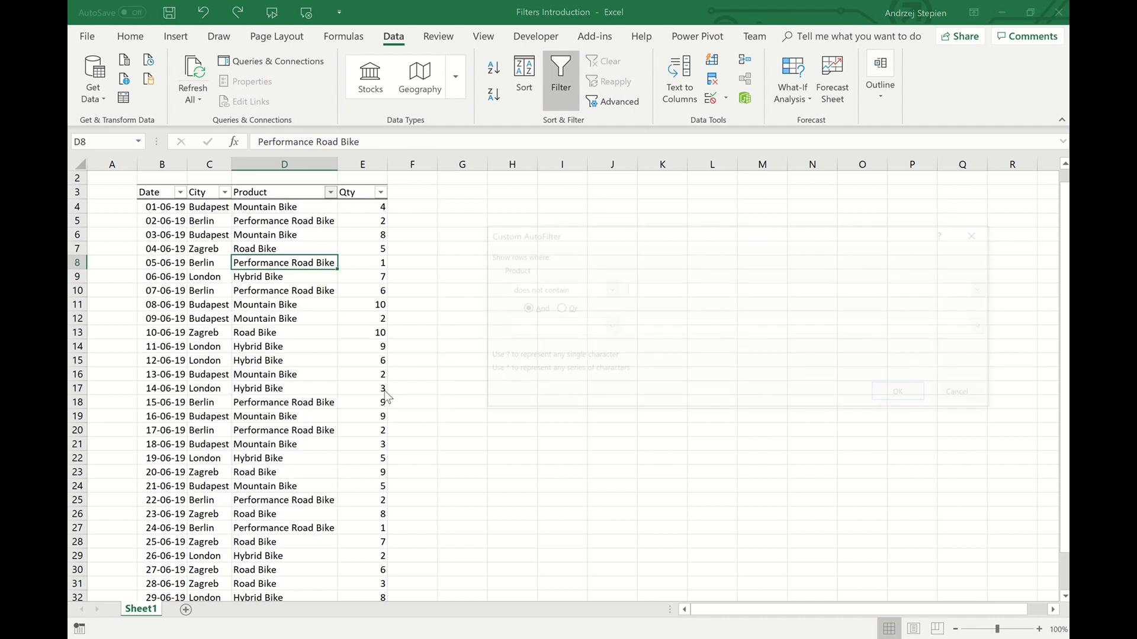
type("P")
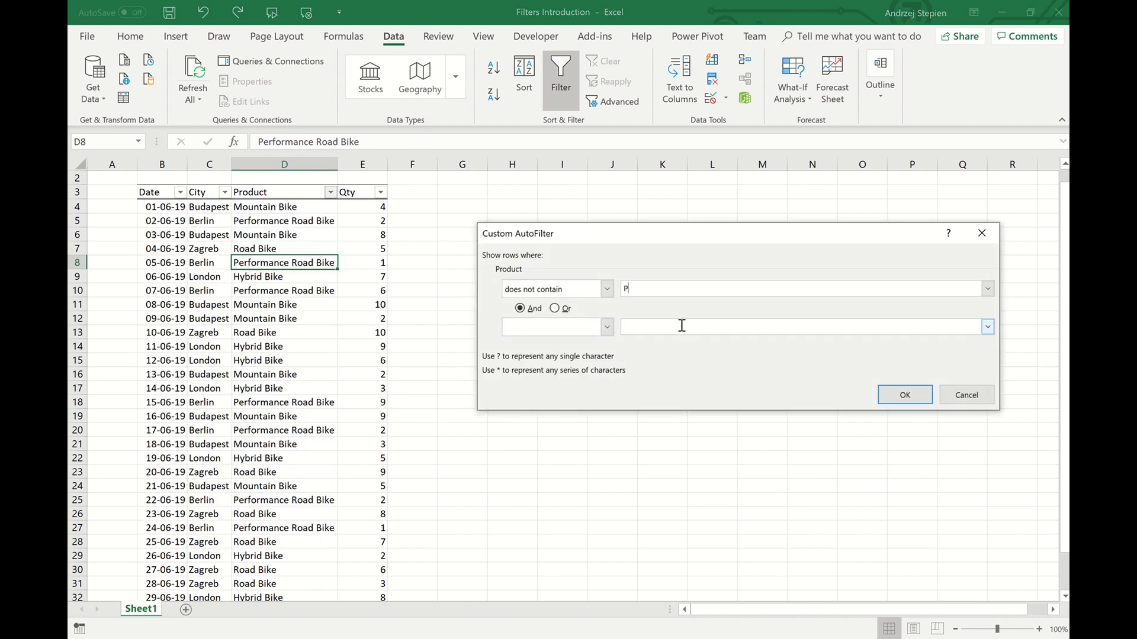
type("erformance")
left_click(886, 394)
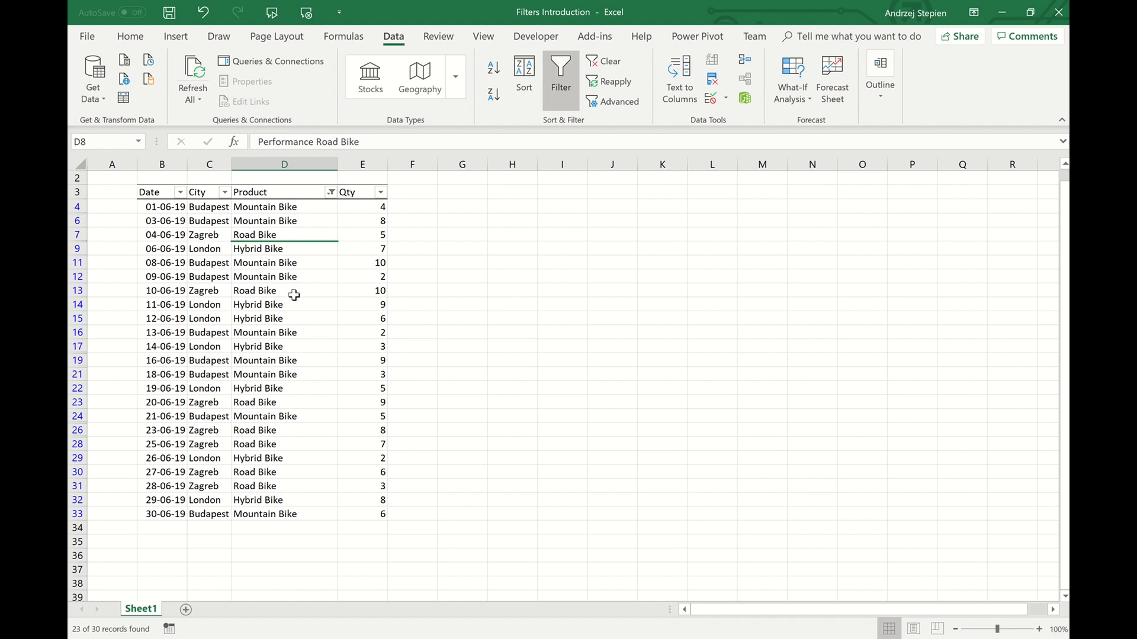
left_click(583, 3)
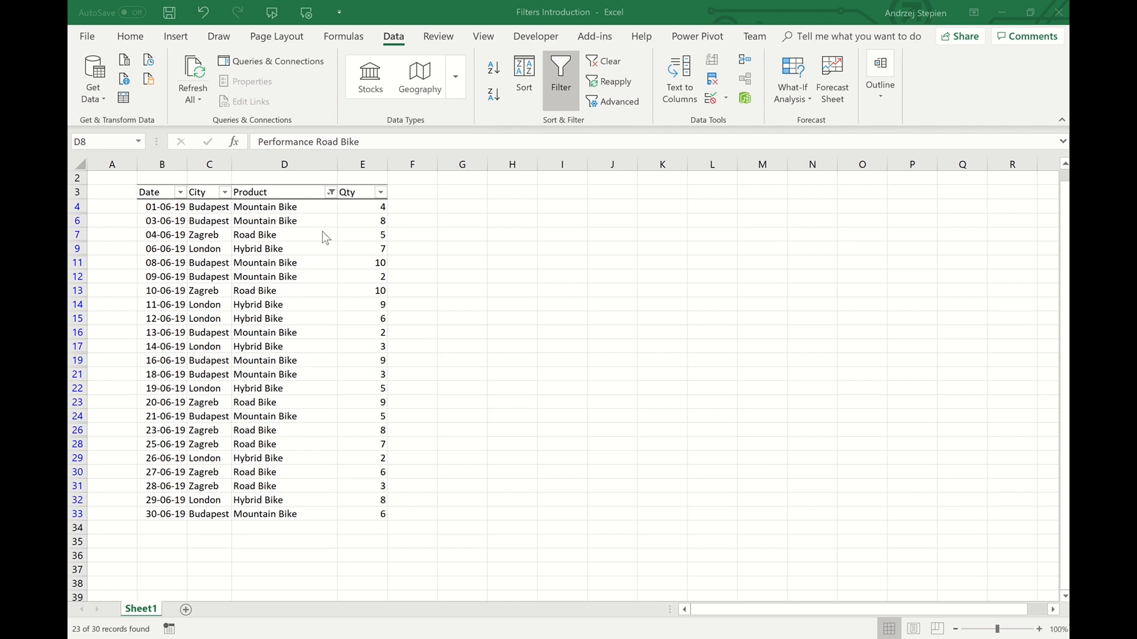
Step: Extend the Product column's custom filter with an And condition requiring the product to begin with Mountain
left_click(333, 198)
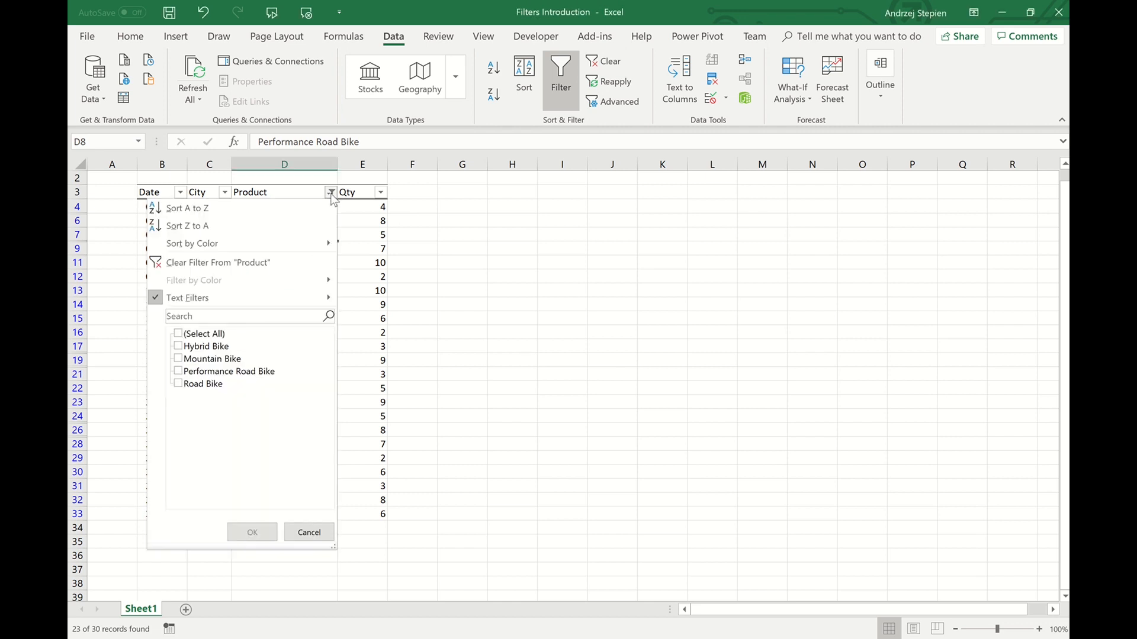
mouse_move(315, 300)
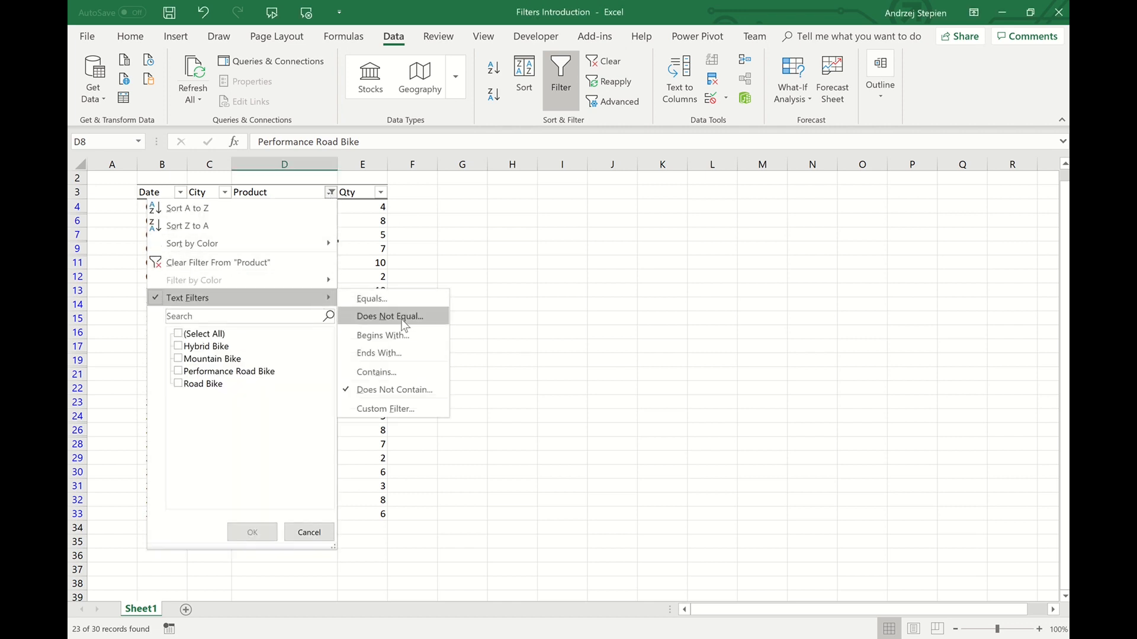
left_click(406, 410)
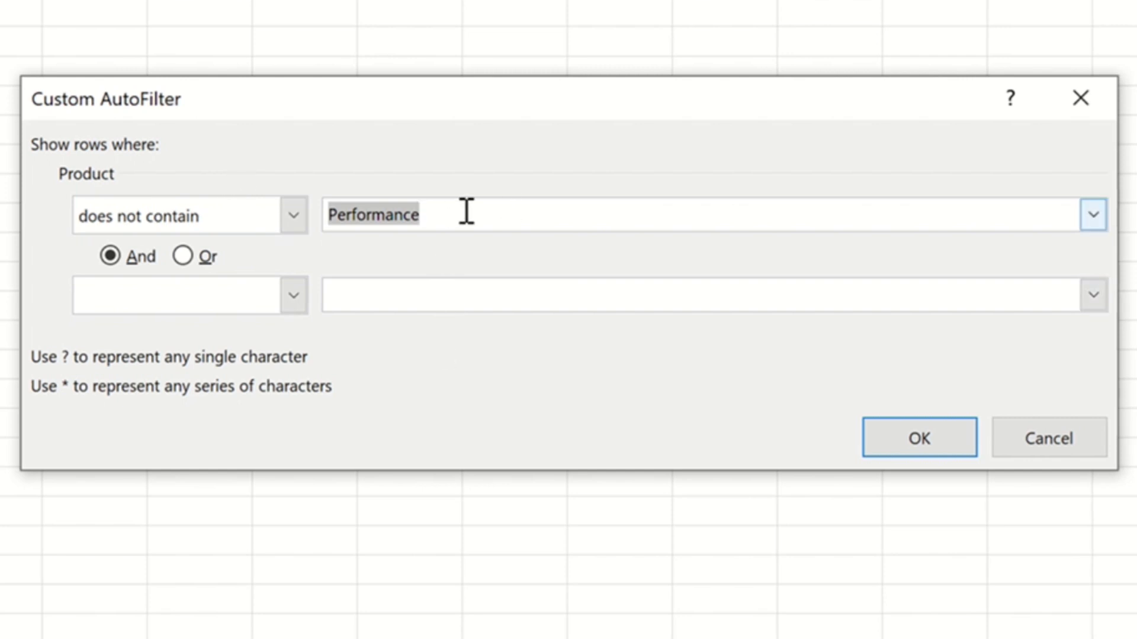
left_click(282, 300)
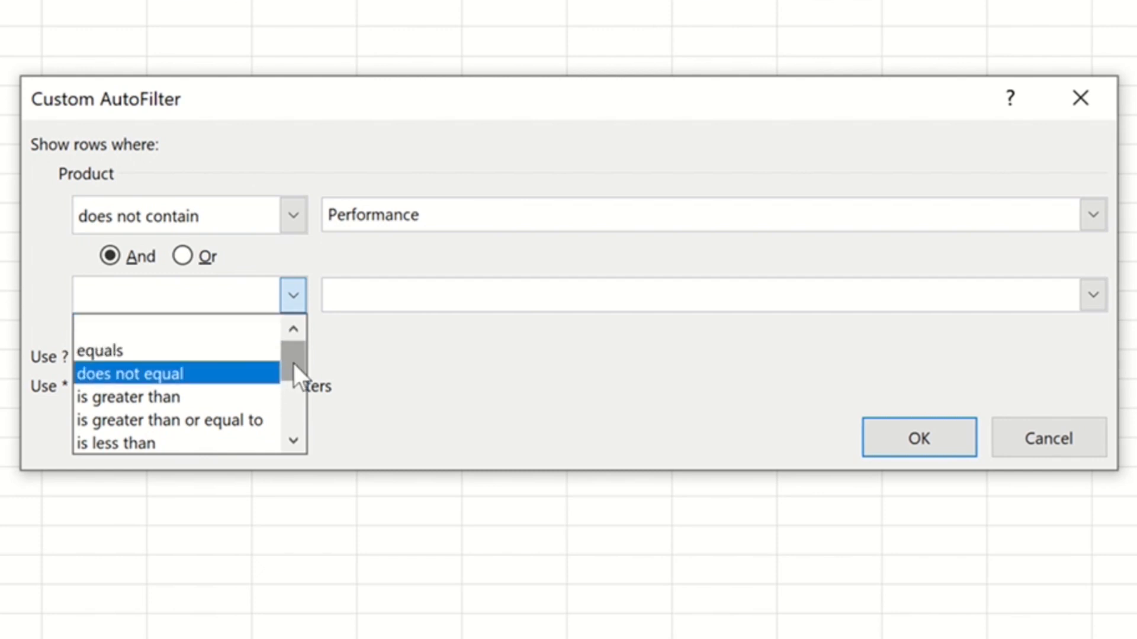
left_click_drag(293, 363, 287, 425)
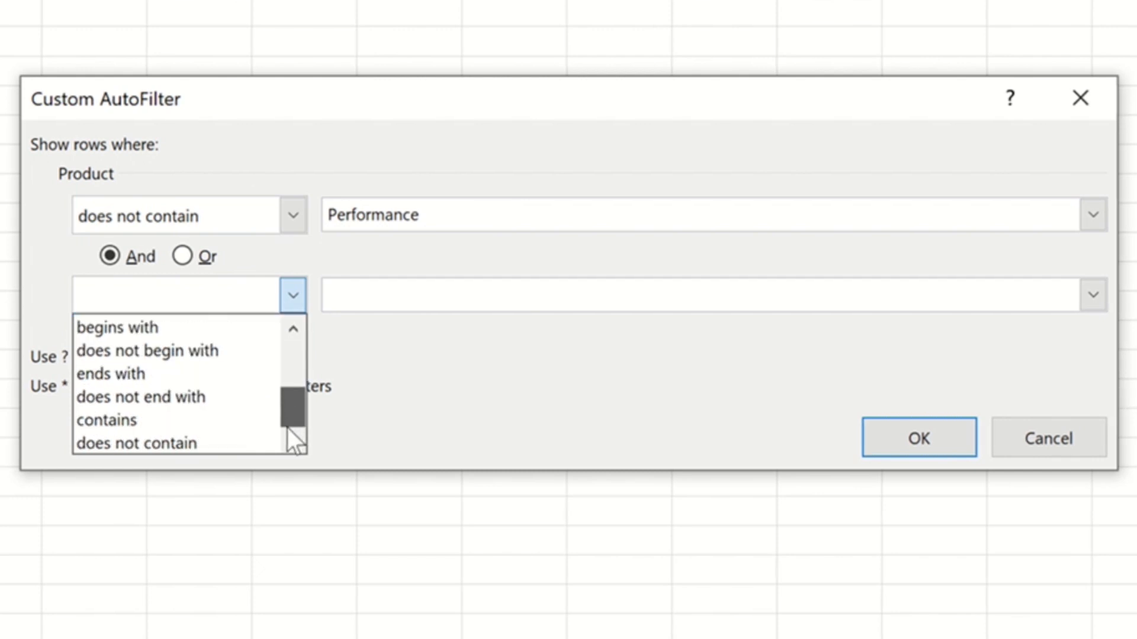
left_click(189, 335)
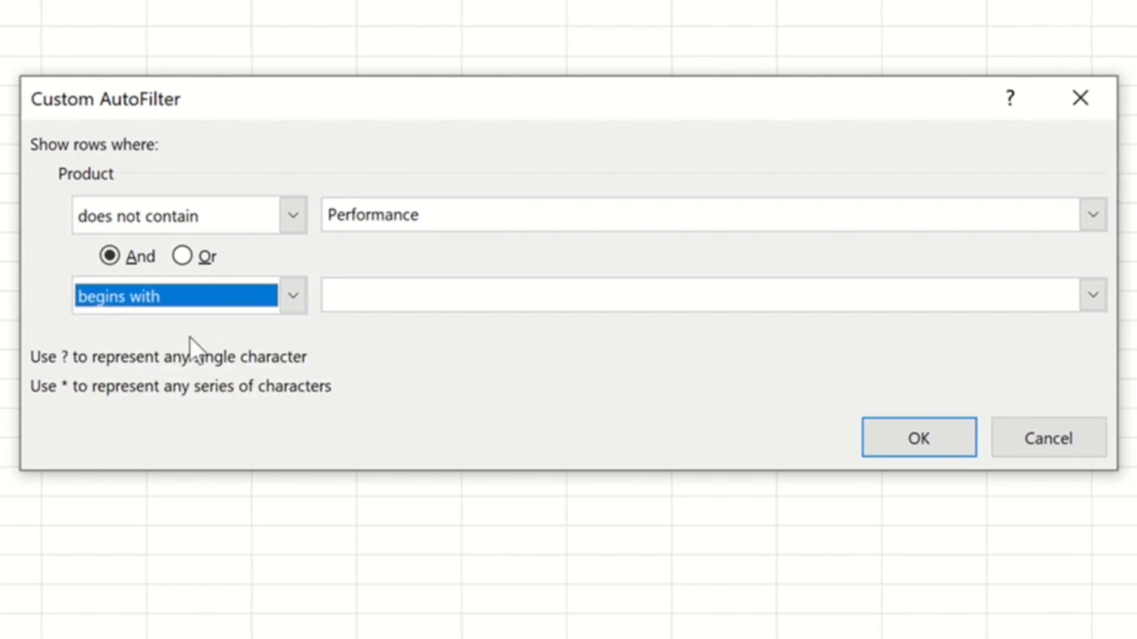
left_click(384, 296)
type("Moun")
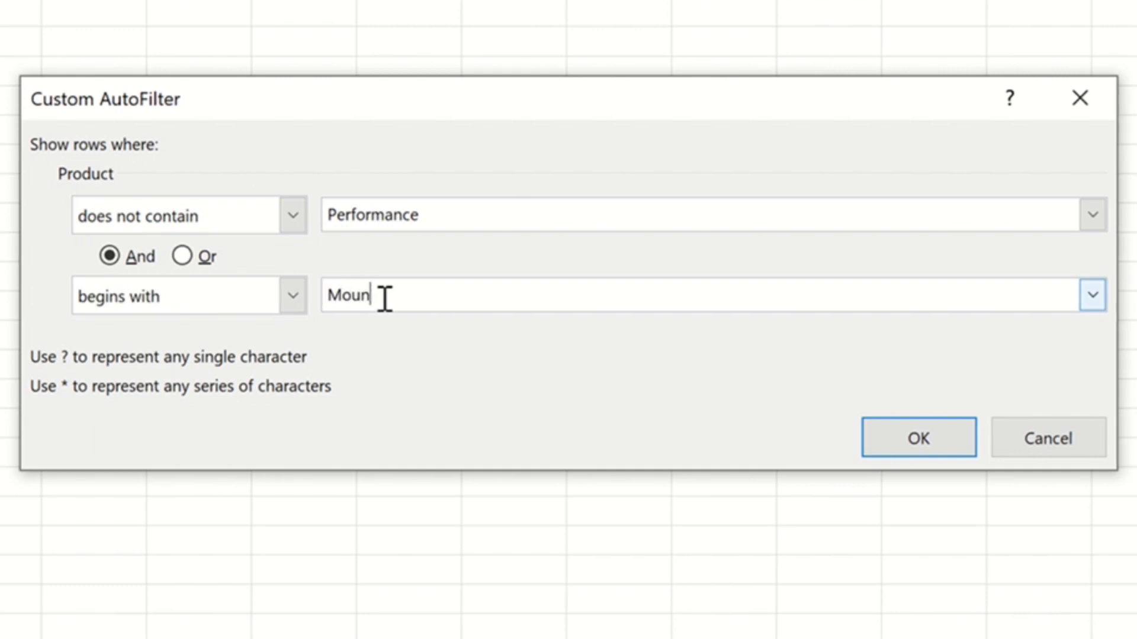
type("tain")
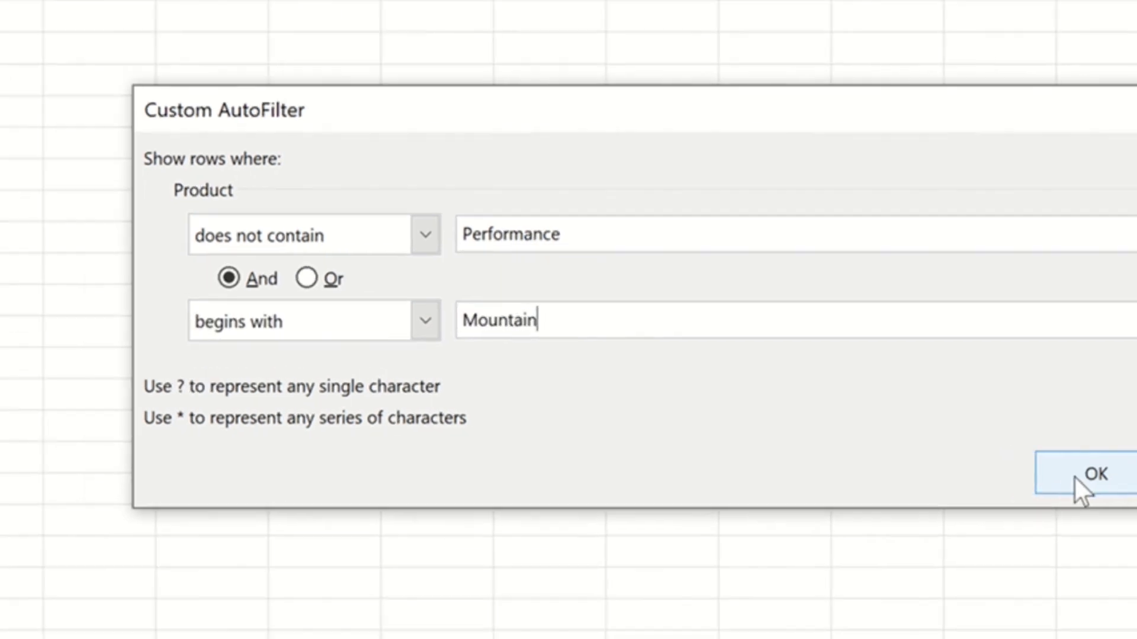
left_click(1074, 476)
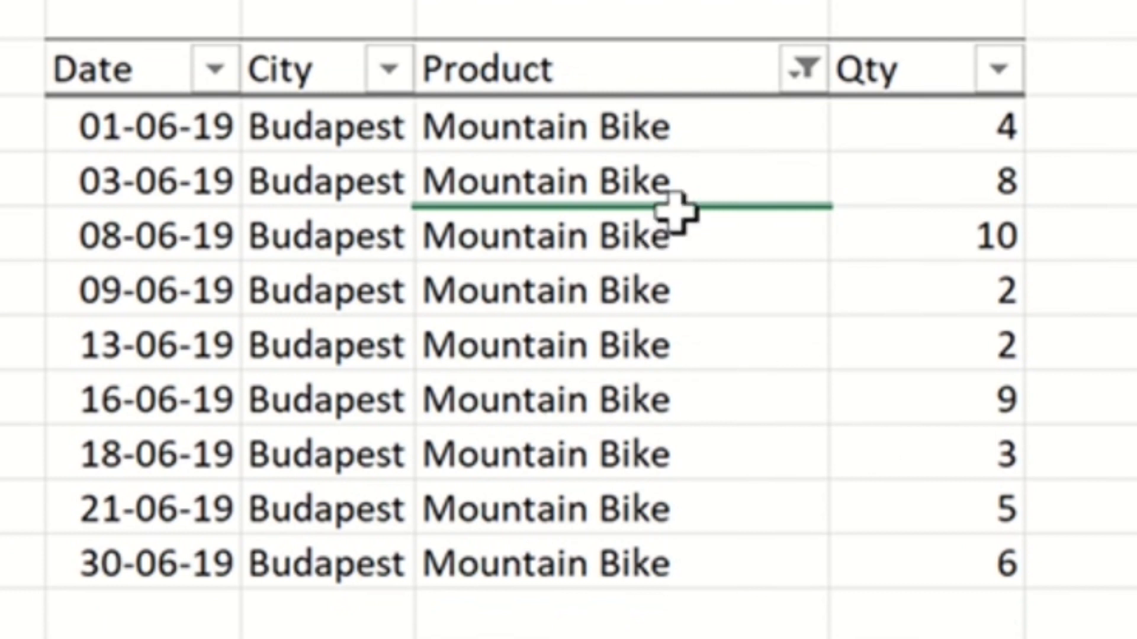
Step: Replace the Product column's text condition with an item-list filter that excludes only Performance Road Bike
left_click(806, 72)
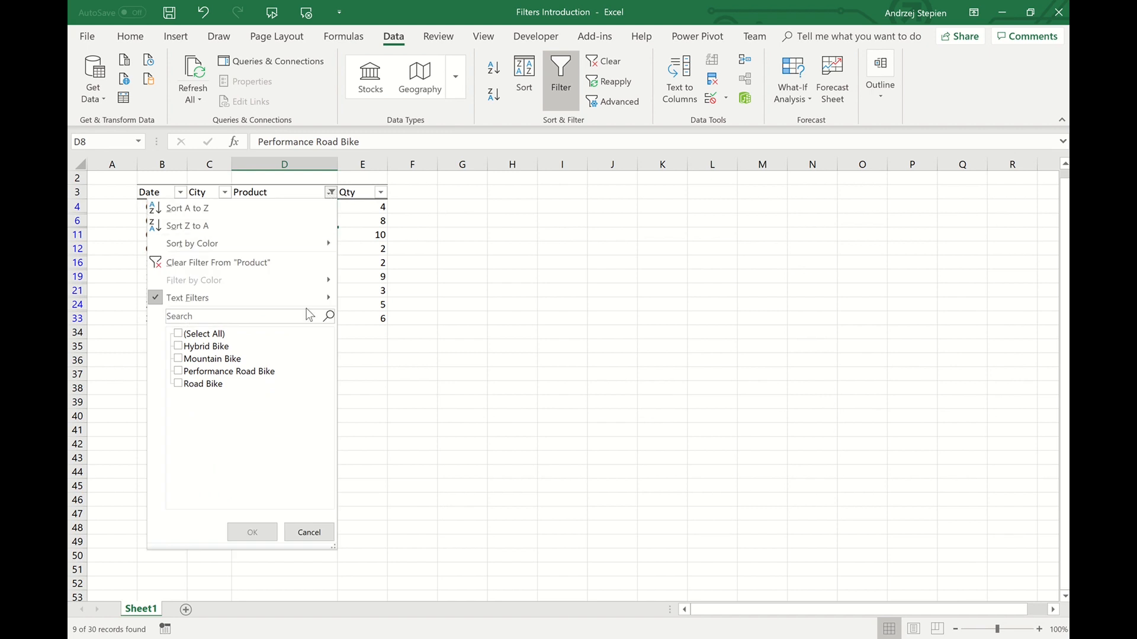
mouse_move(308, 295)
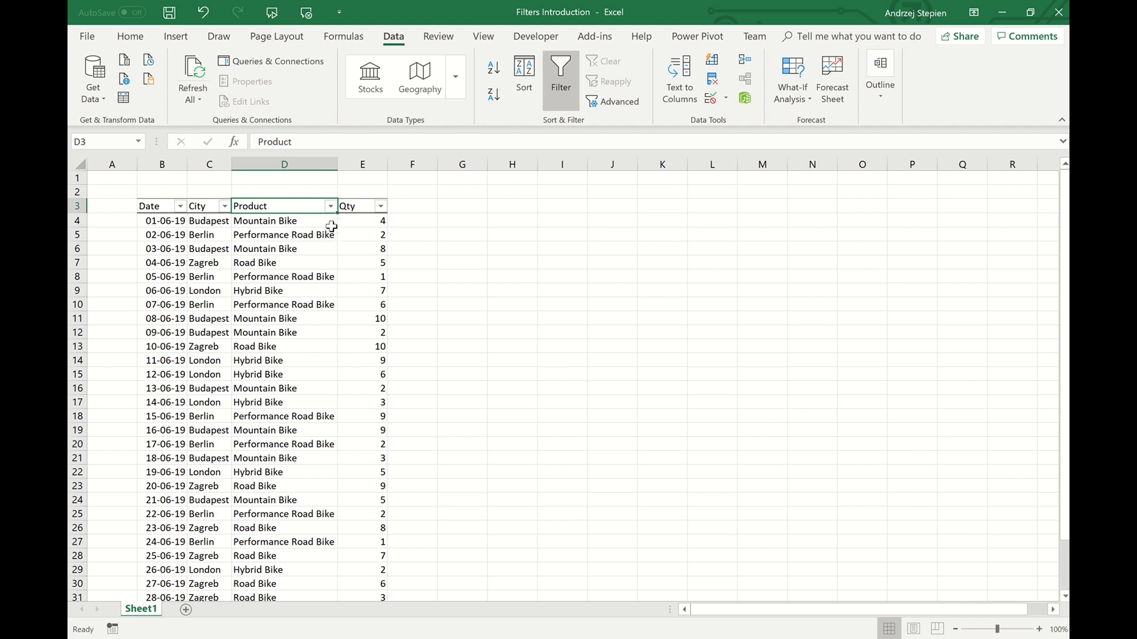
left_click(331, 208)
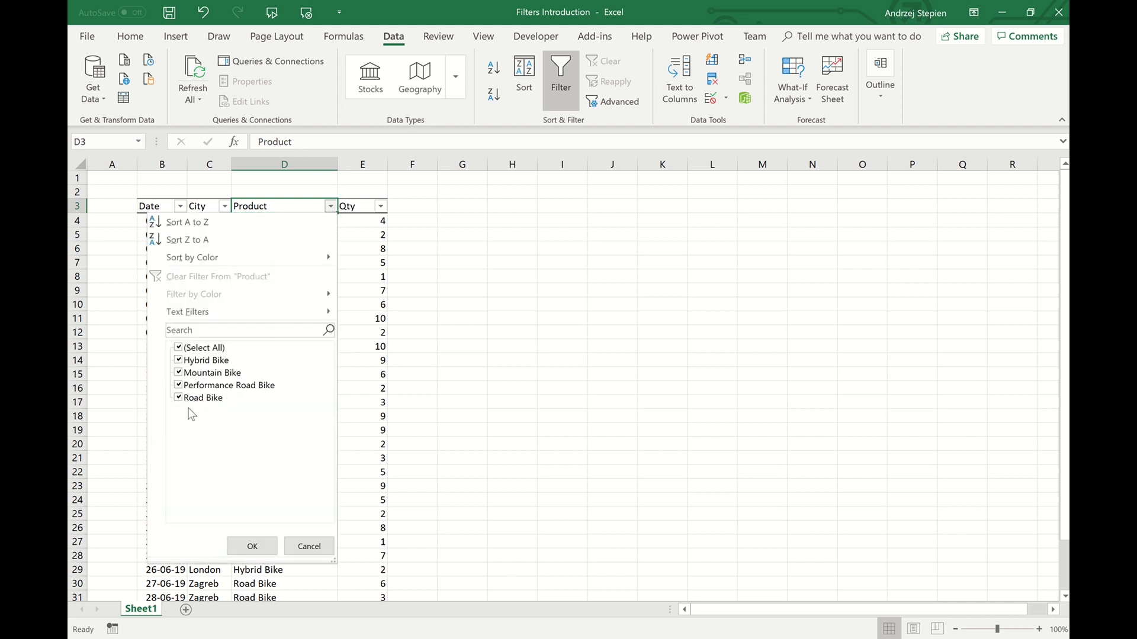
left_click(179, 386)
left_click(252, 546)
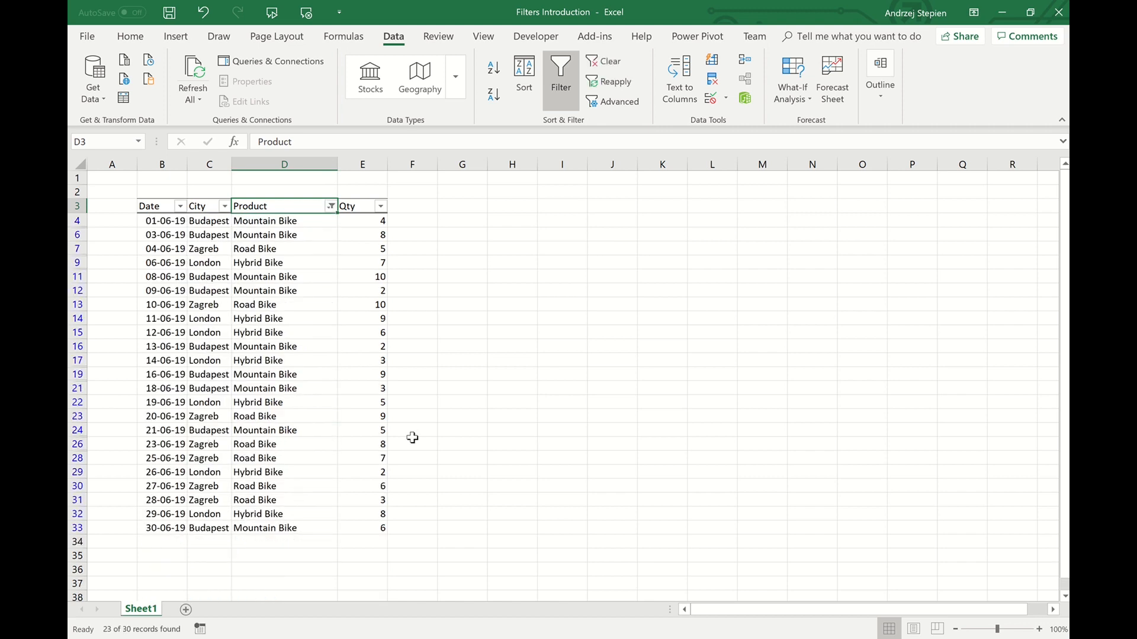
Step: Change the product in cell D19 to Test Value and reapply the table's filter
left_click(274, 374)
type("Test Value")
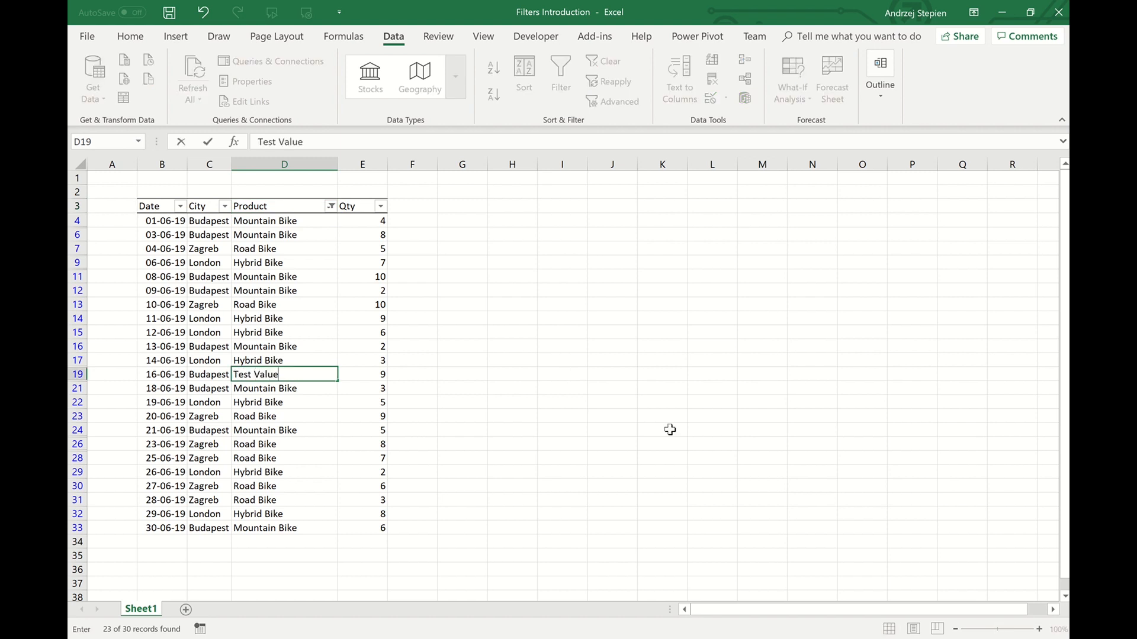
key("Return")
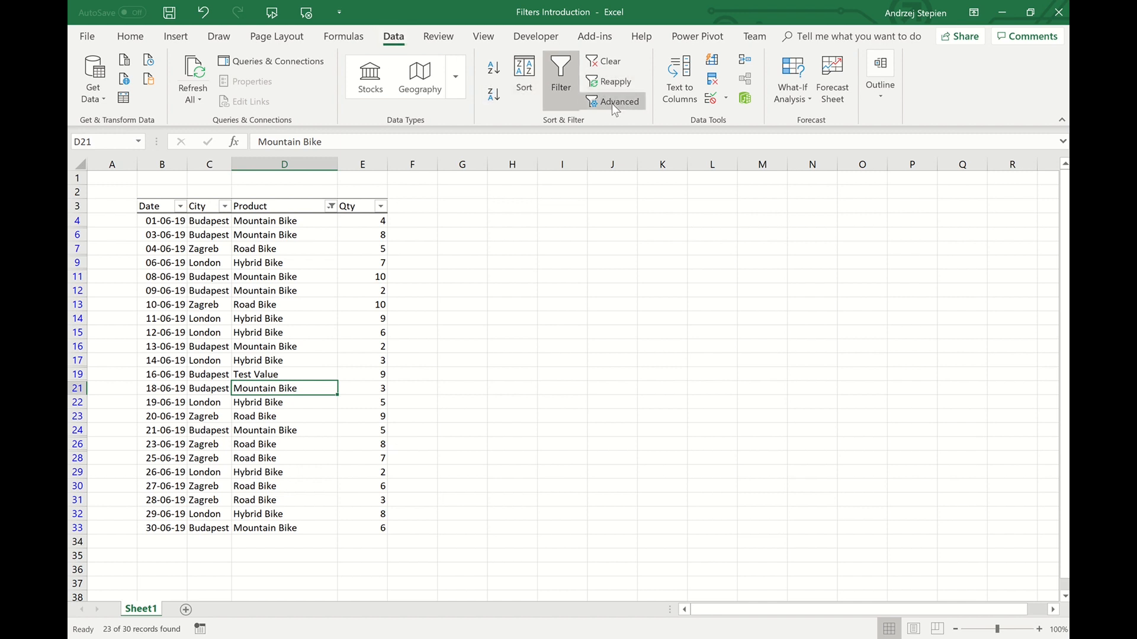
left_click(620, 87)
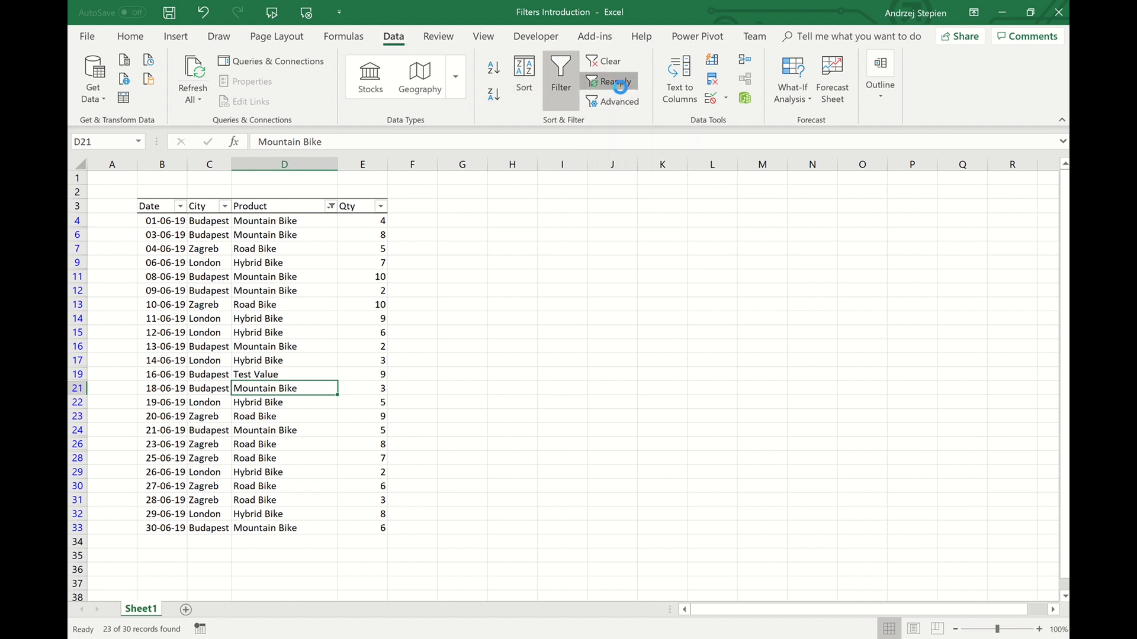
Step: Check the Product filter's item list, and undo the Test Value entry in cell D19
left_click(331, 206)
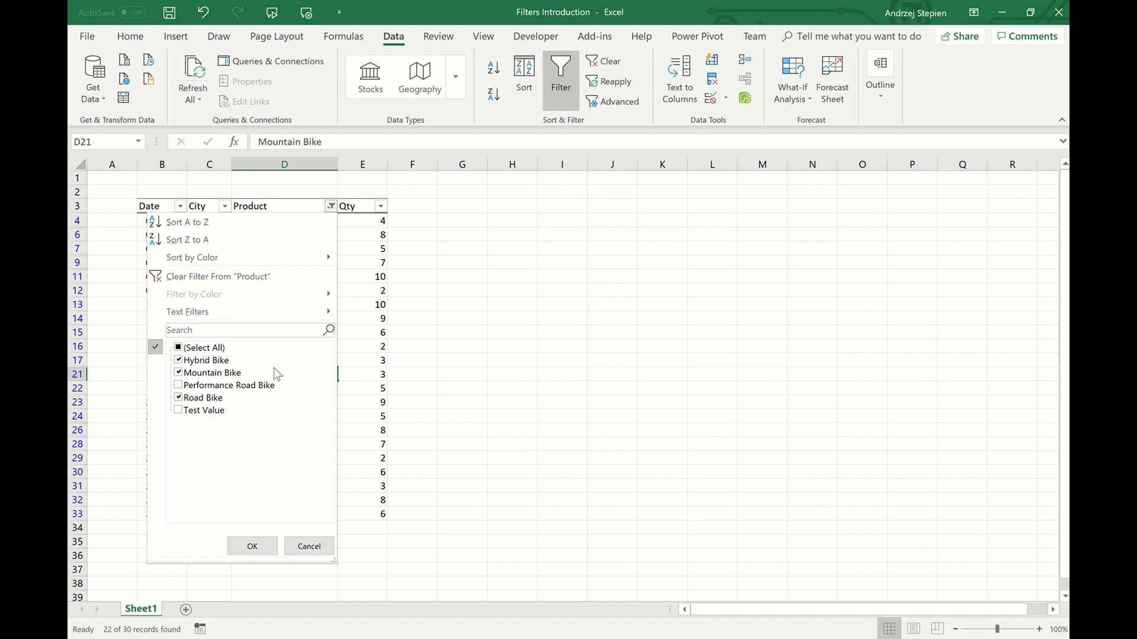
left_click(253, 546)
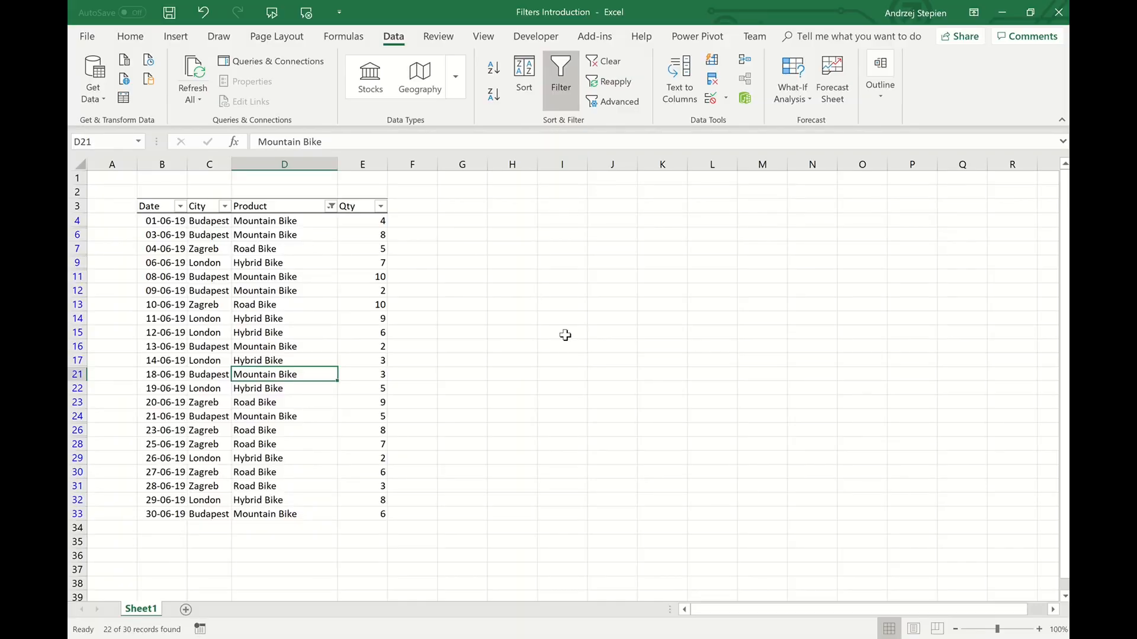
key("ctrl+z")
key("ctrl+z")
key("ctrl+z")
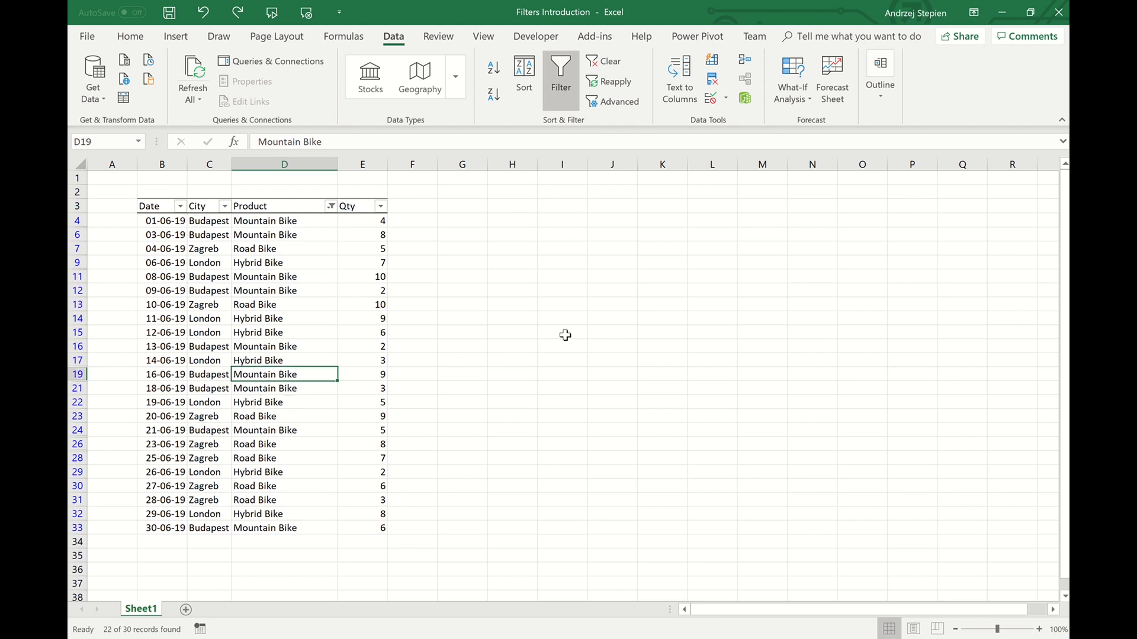
Step: Replace the Product item-list filter with a text condition showing rows that do not equal Performance Road Bike
left_click(330, 206)
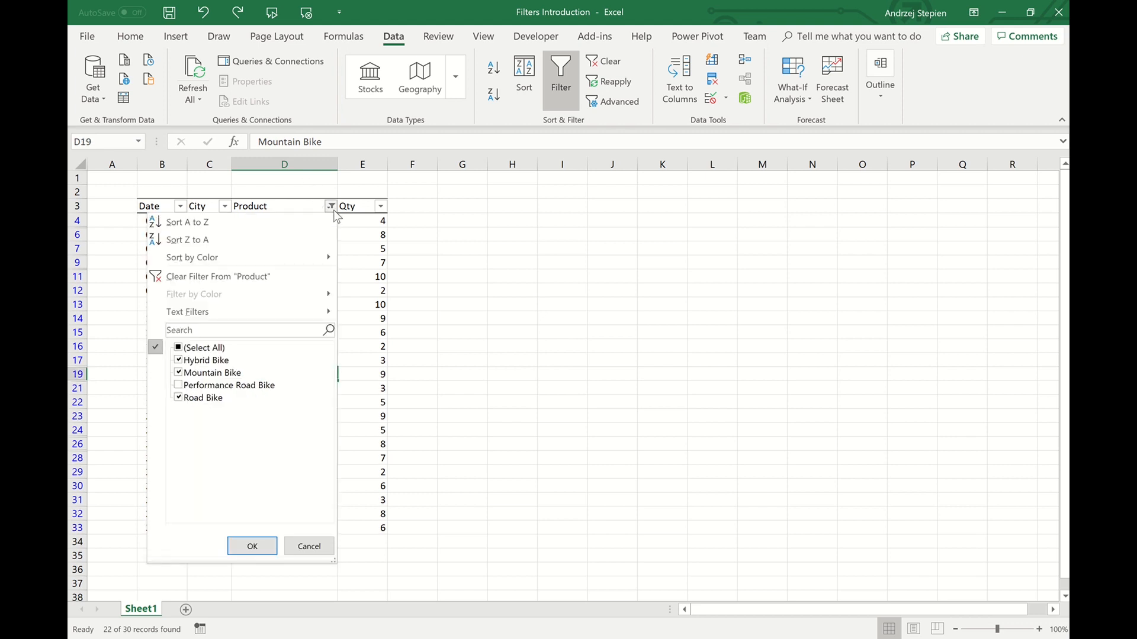
left_click(296, 276)
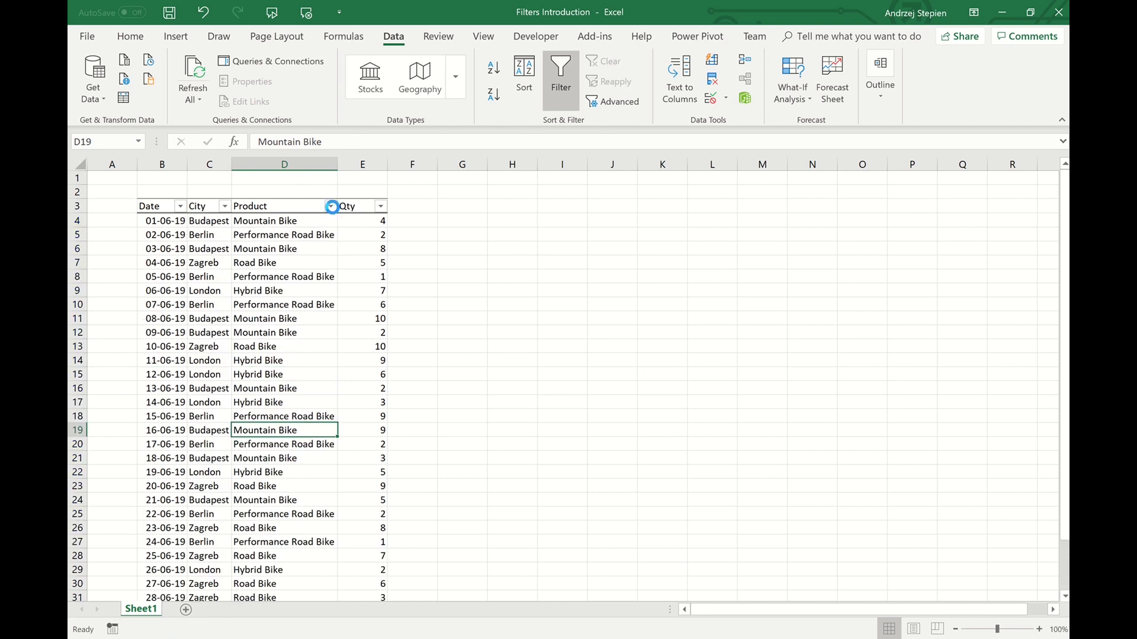
left_click(330, 207)
mouse_move(299, 309)
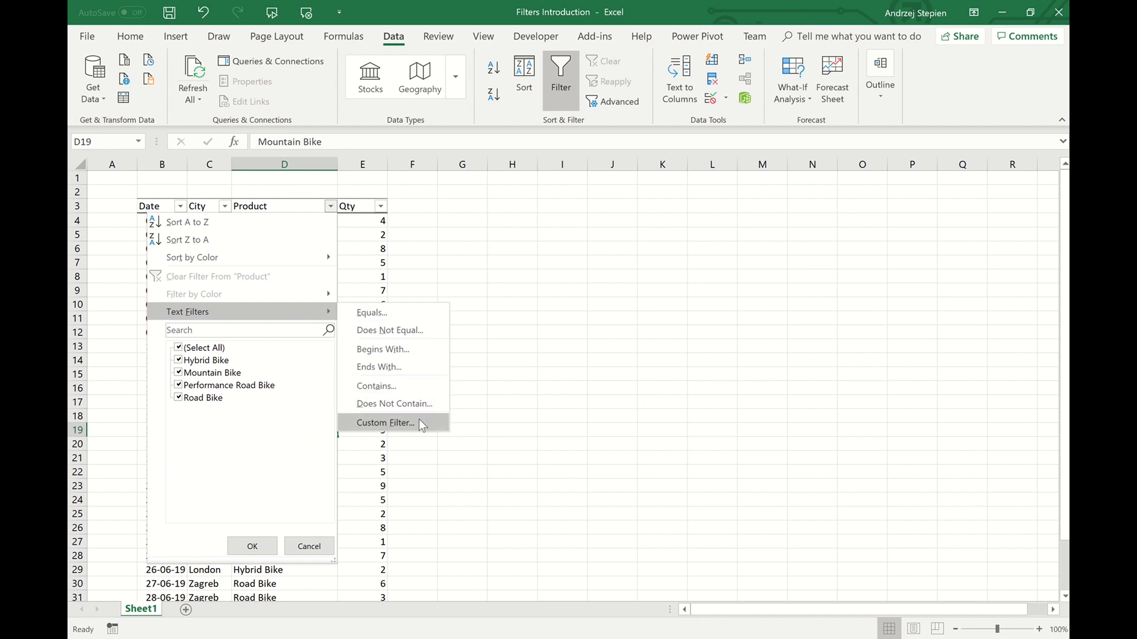
left_click(420, 330)
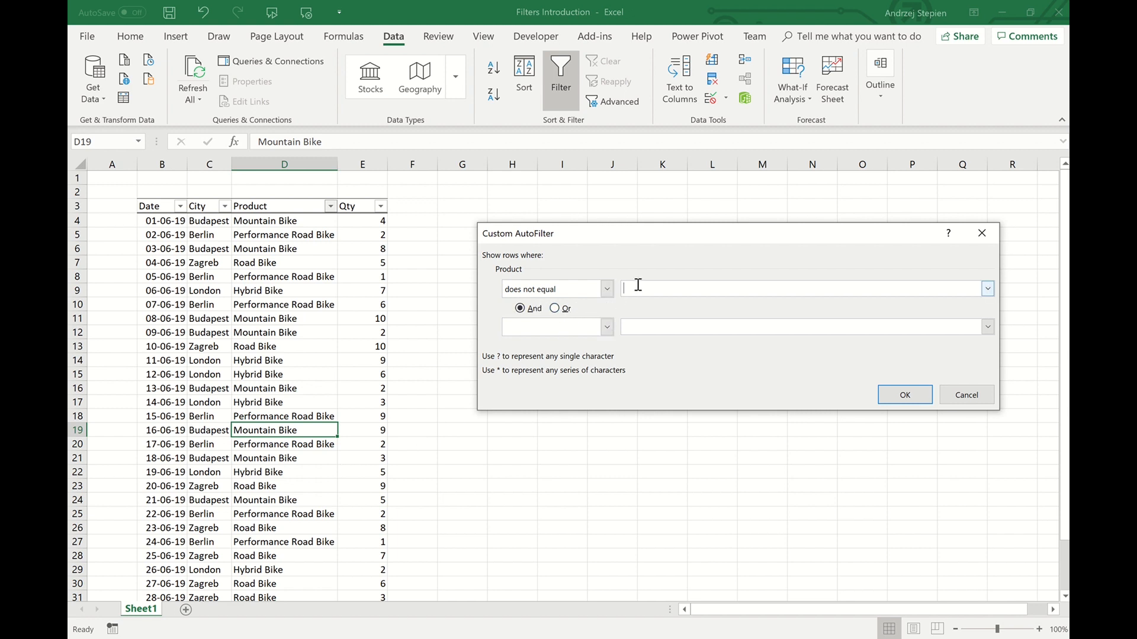
type("Performance Road Bike")
left_click(897, 397)
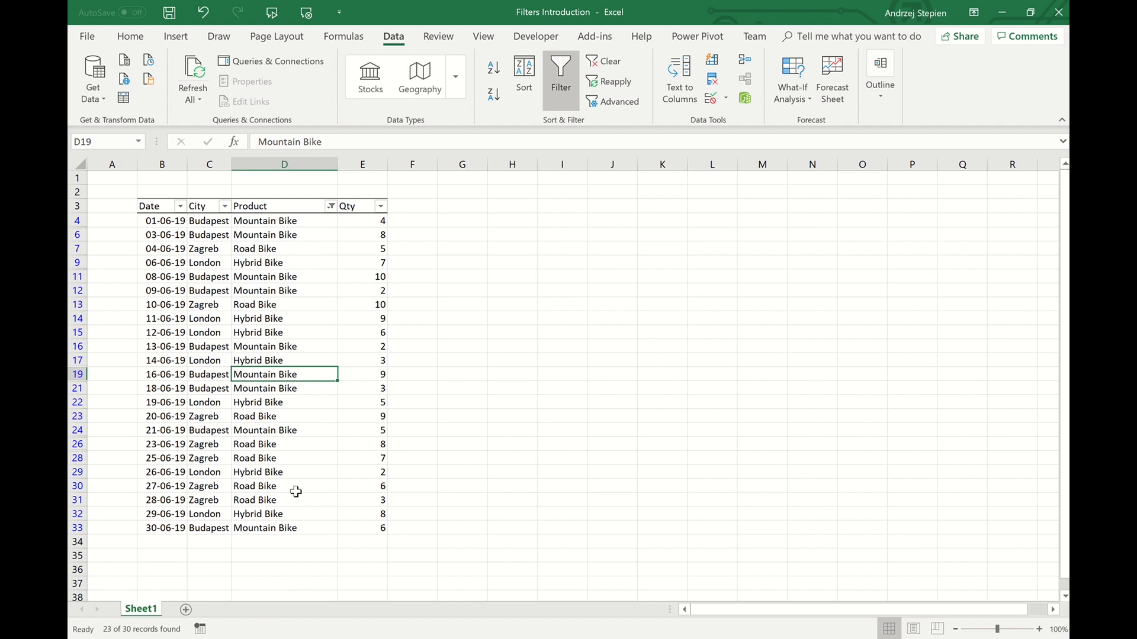
Step: Try changing the product in cell D11 to Test Value under the text filter, and undo the entry
left_click(295, 278)
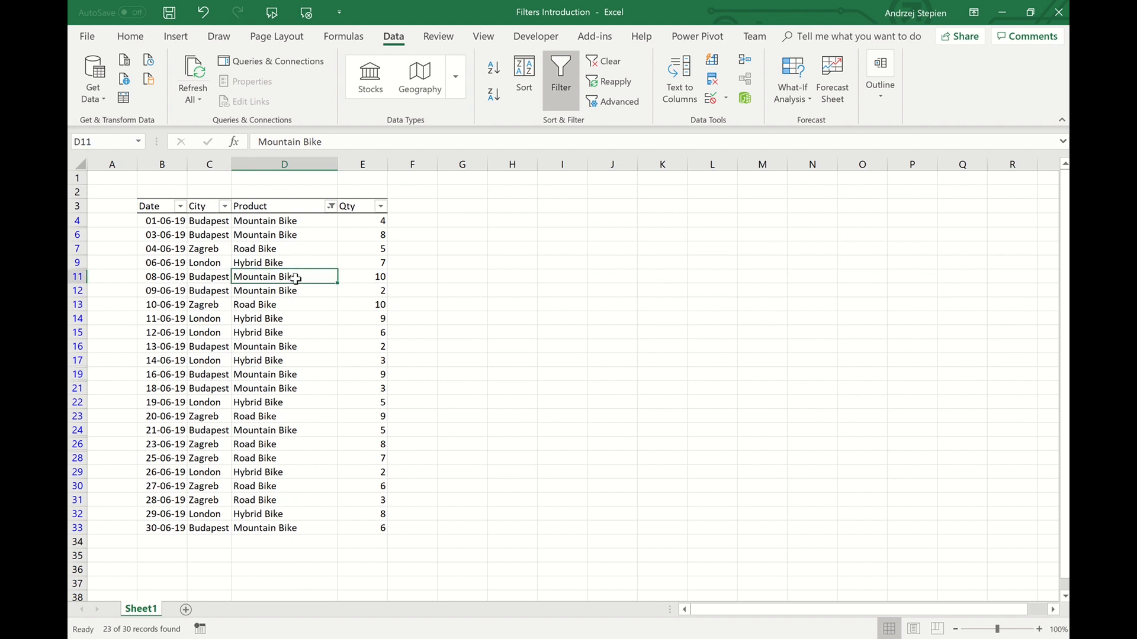
type("Test T")
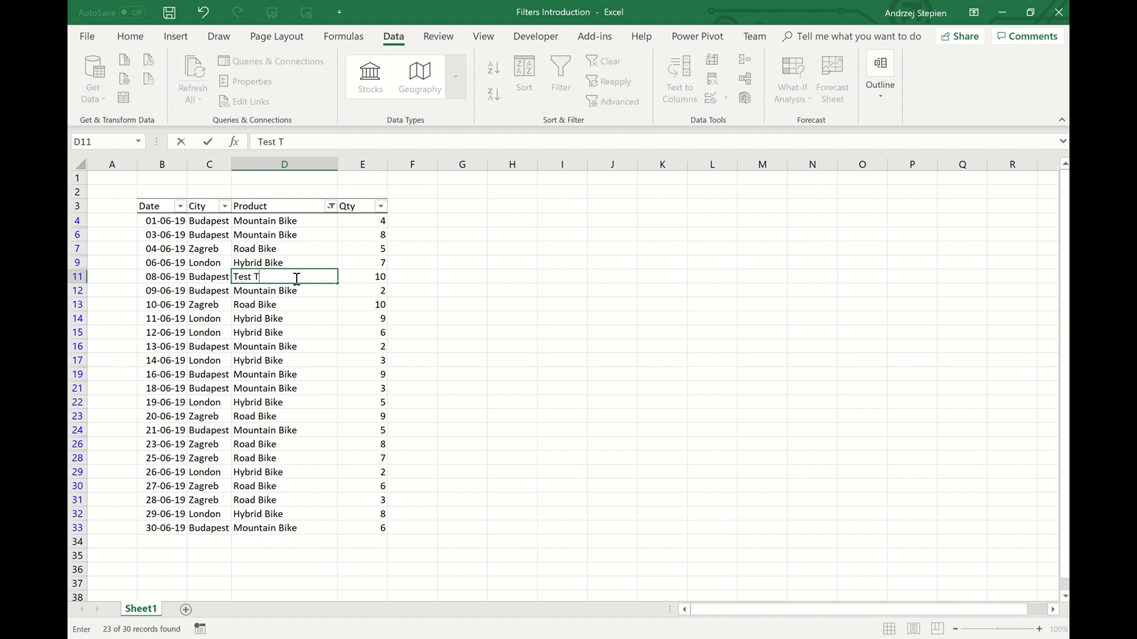
key("BackSpace")
type("Value")
key("Return")
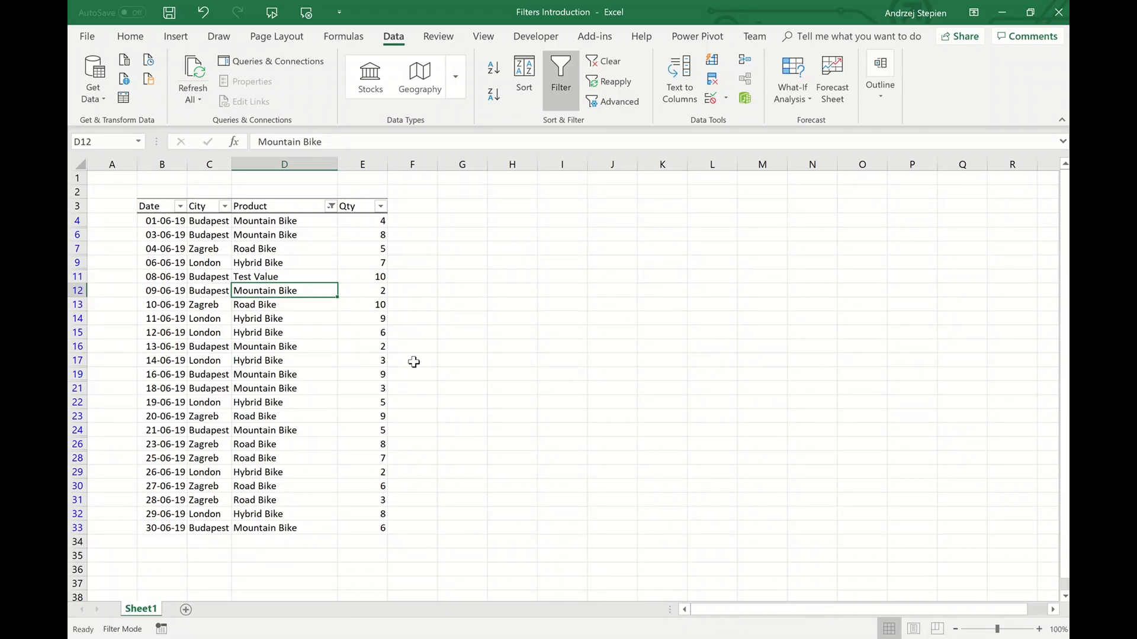
key("ctrl+z")
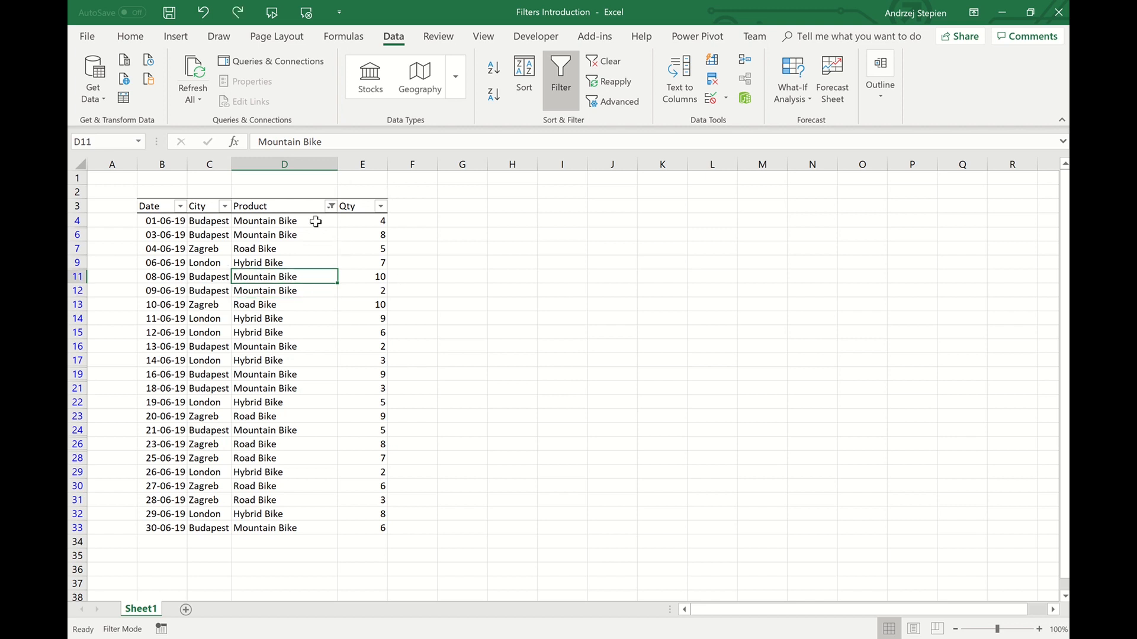
Step: Clear the filter from the Product column
left_click(331, 207)
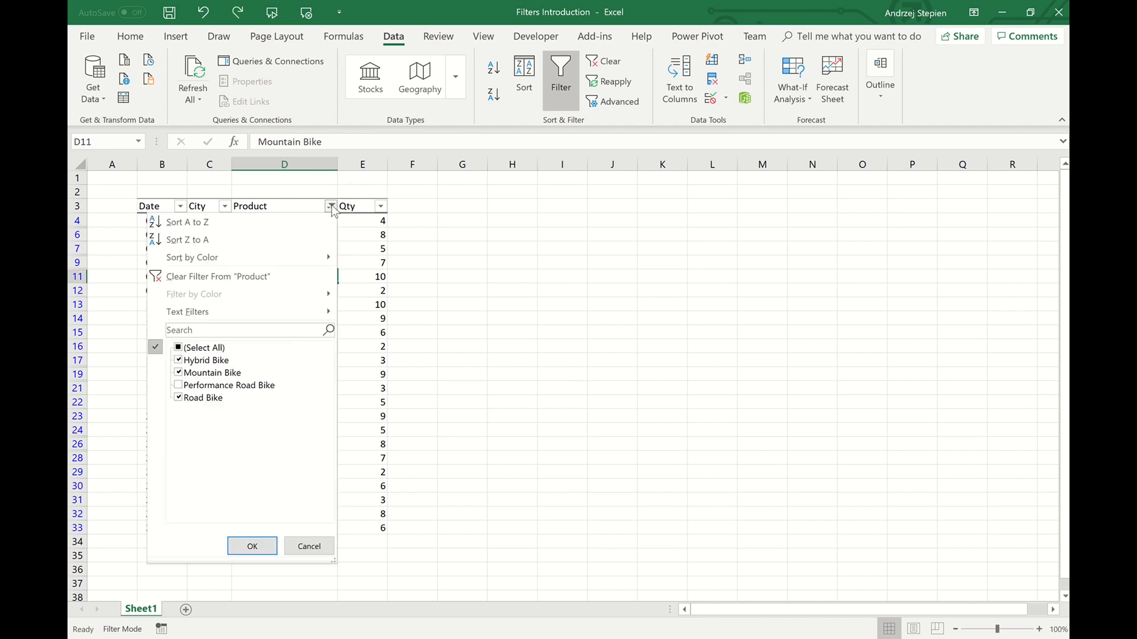
left_click(287, 280)
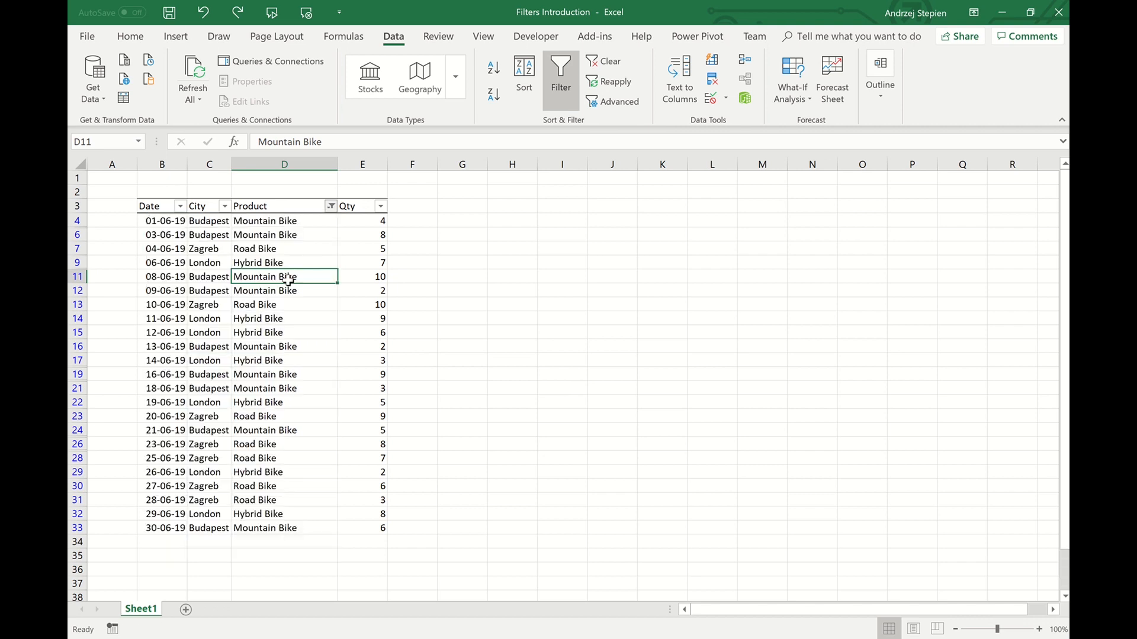
Step: Examine the Qty column's number filters and the Top/Bottom and Items/Percent choices of the Top 10 filter
left_click(349, 207)
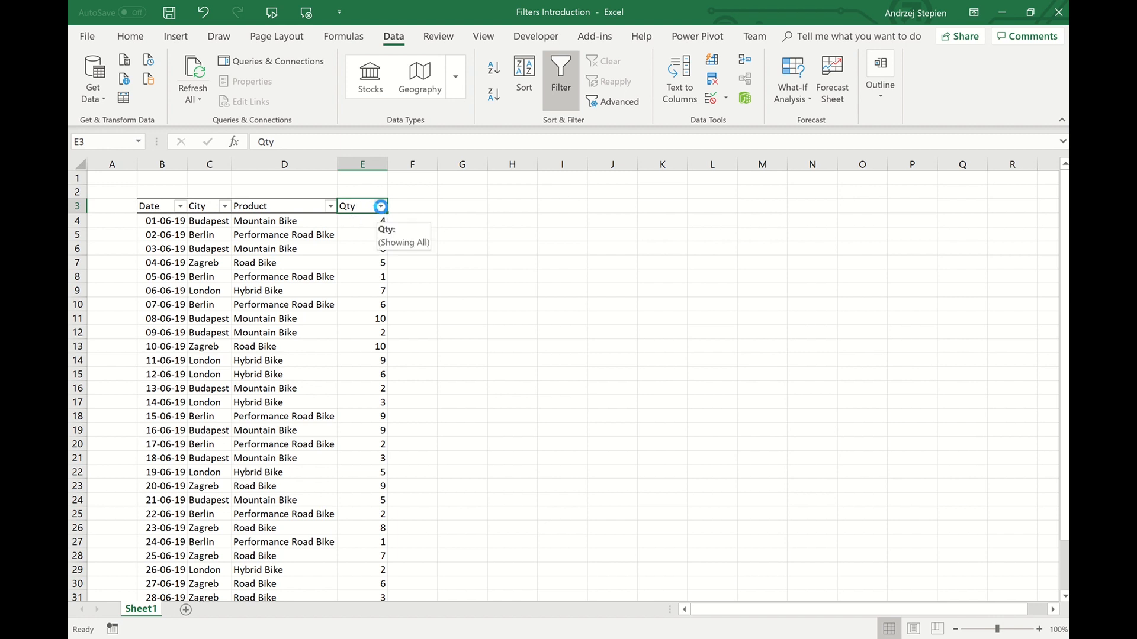
left_click(381, 207)
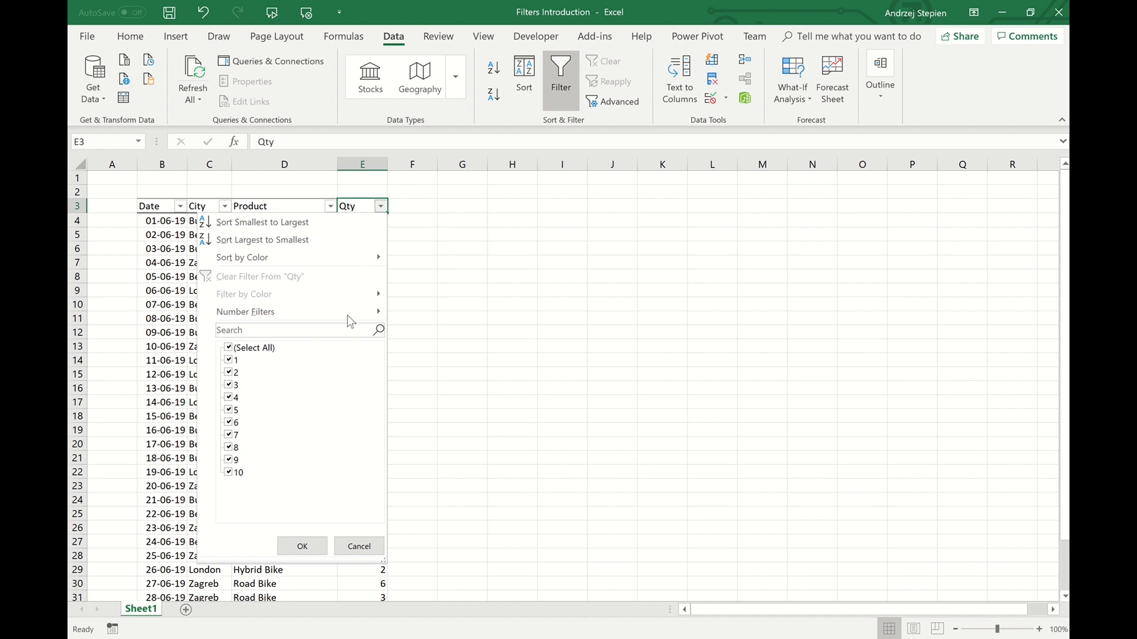
mouse_move(347, 315)
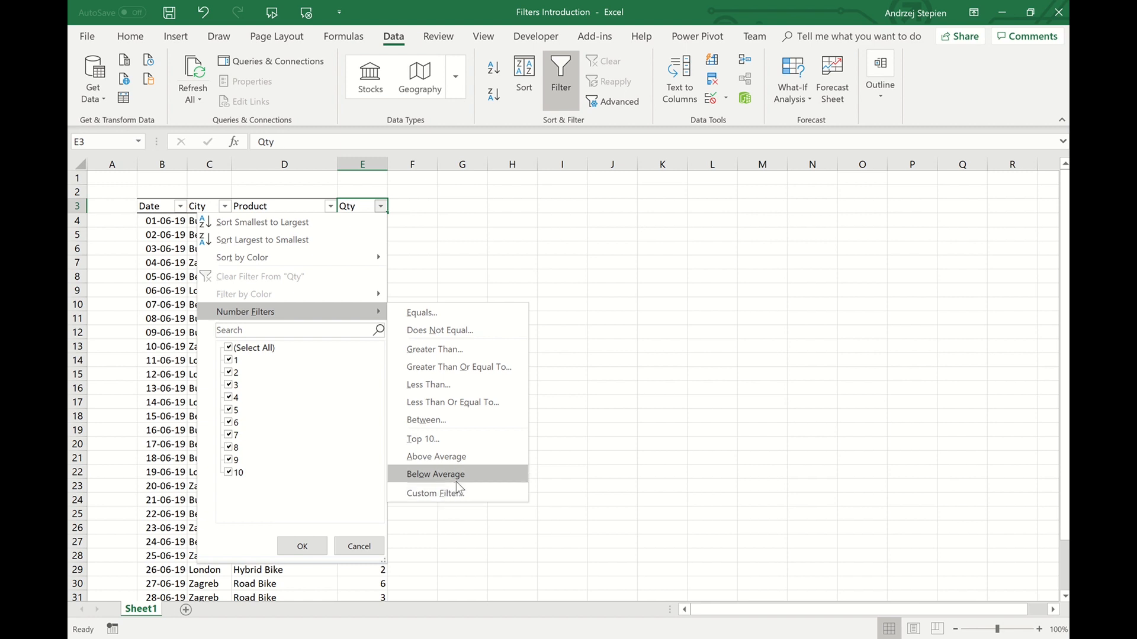
left_click(470, 442)
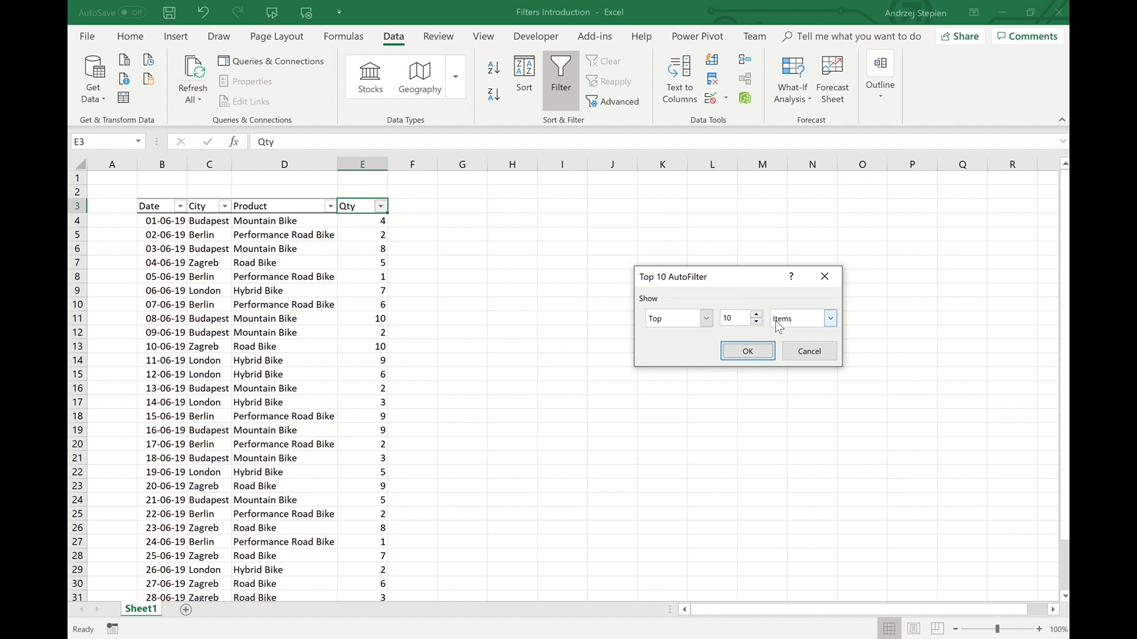
left_click(829, 321)
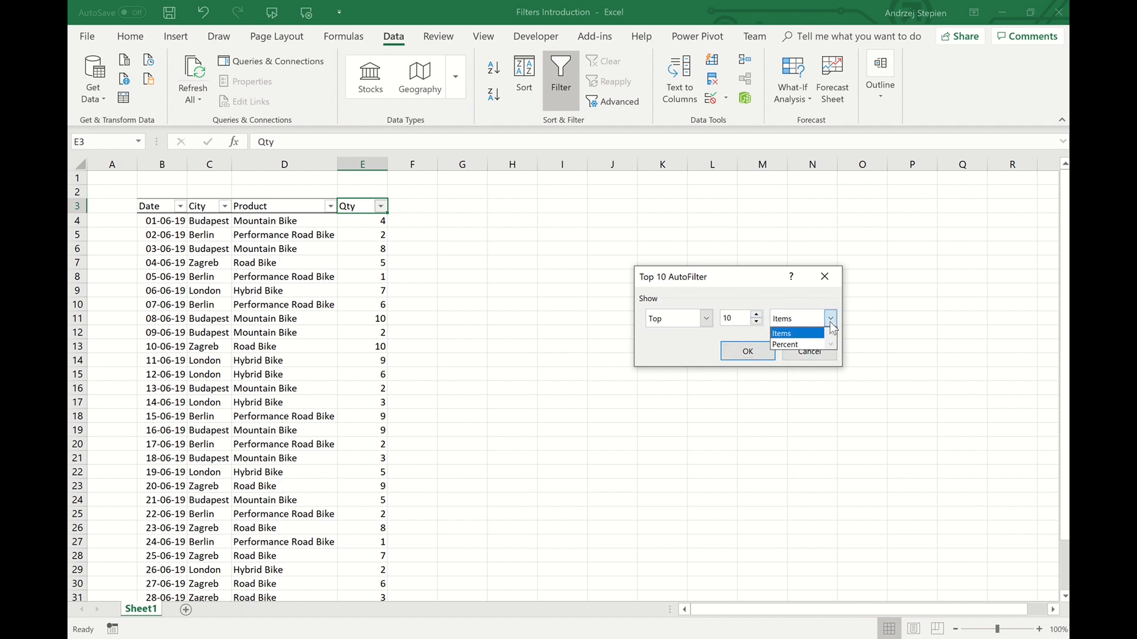
left_click(829, 321)
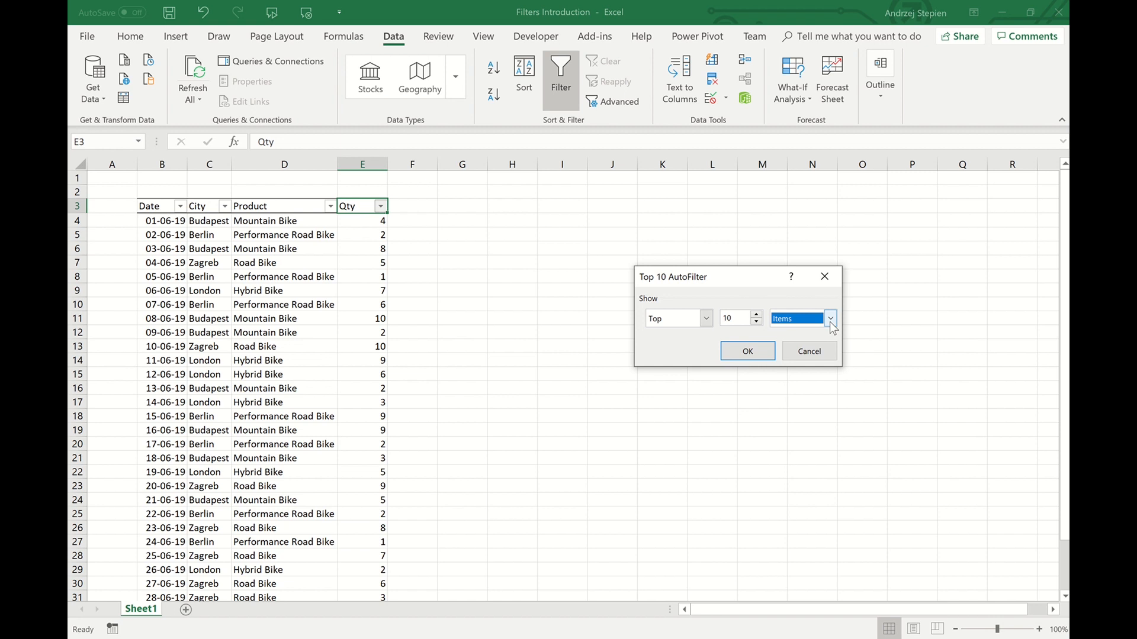
left_click(708, 322)
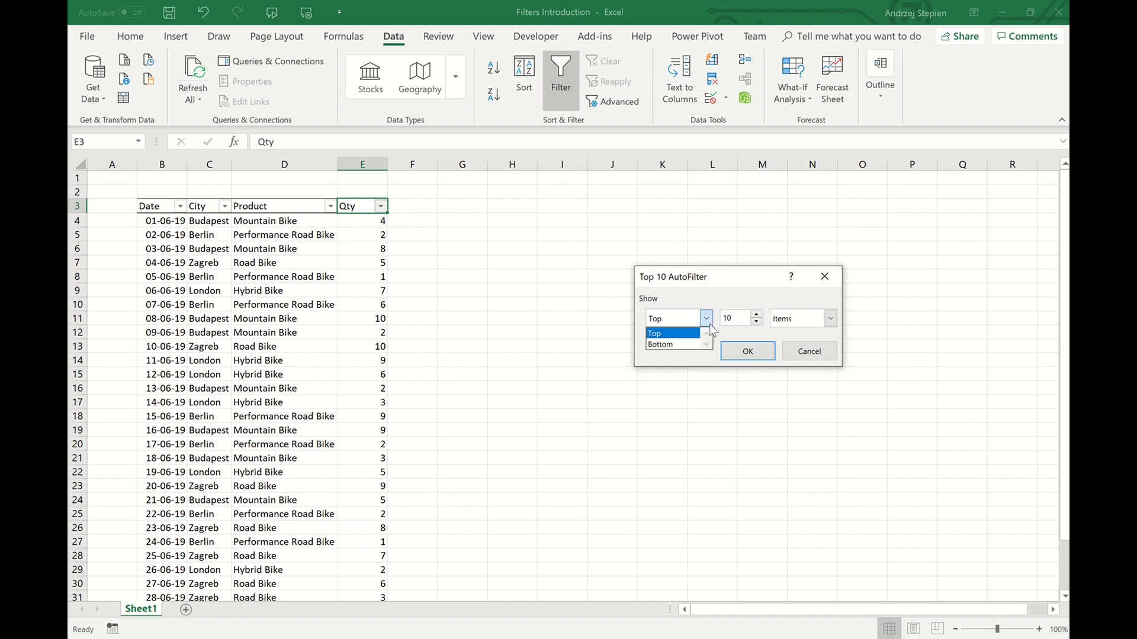
left_click(709, 325)
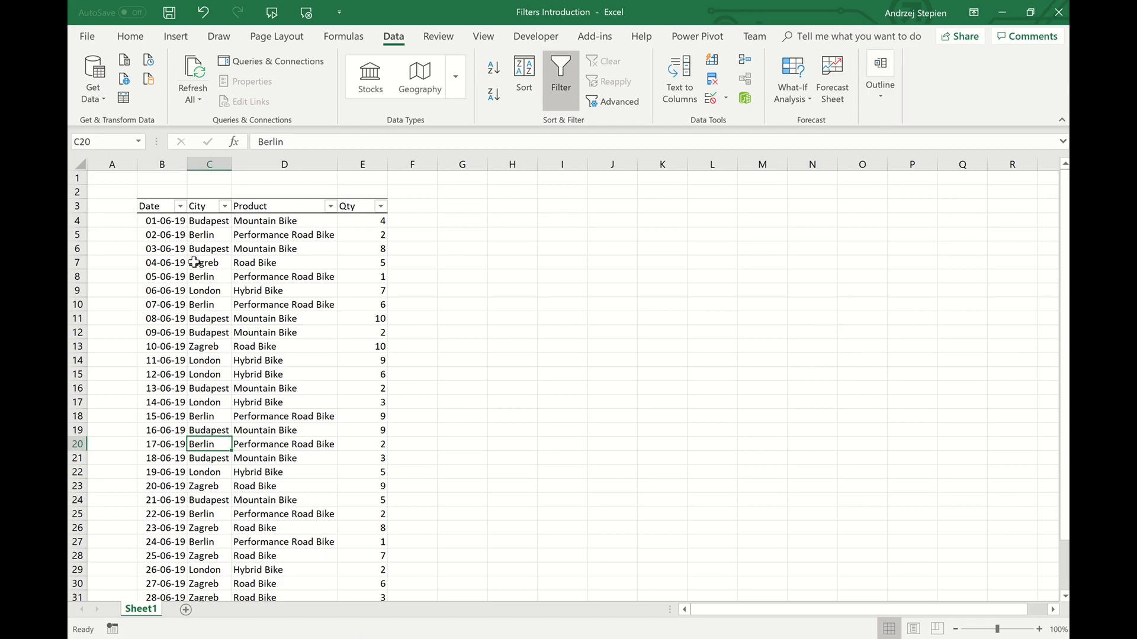
Step: Filter the Date column to show rows between 10-06-19 and 20-06-19 inclusive
left_click(164, 214)
left_click(180, 205)
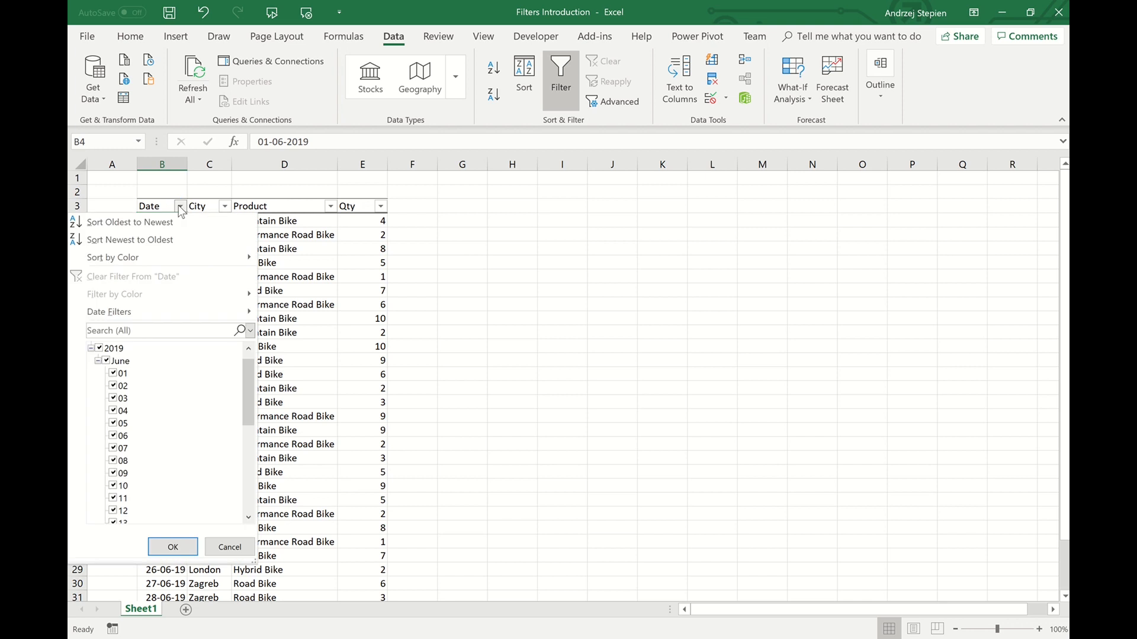
mouse_move(165, 308)
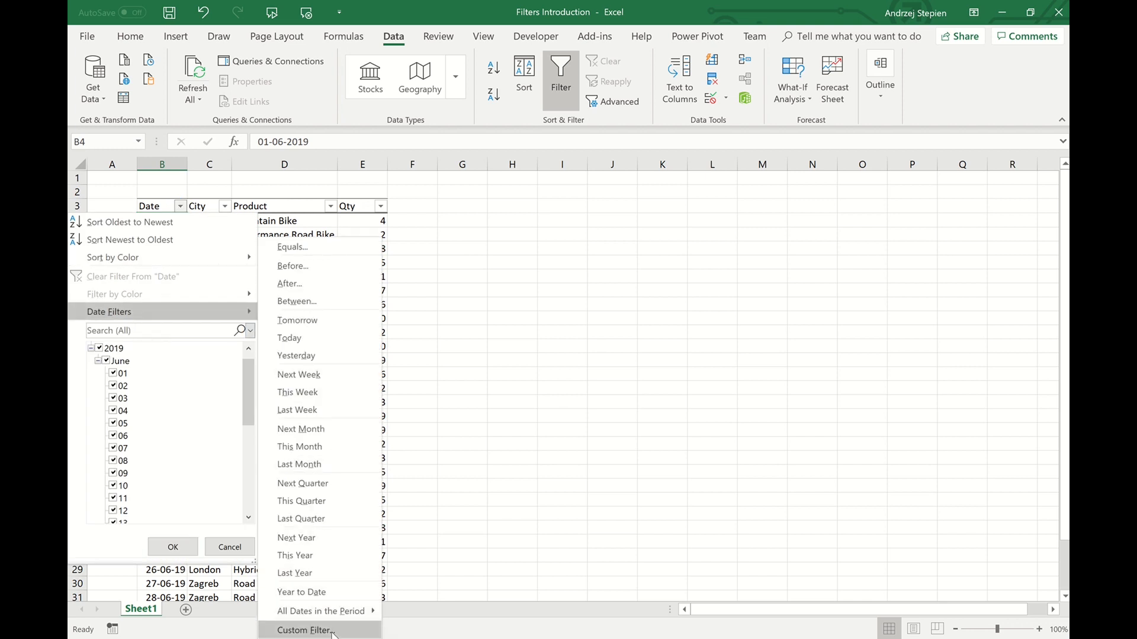
left_click(335, 309)
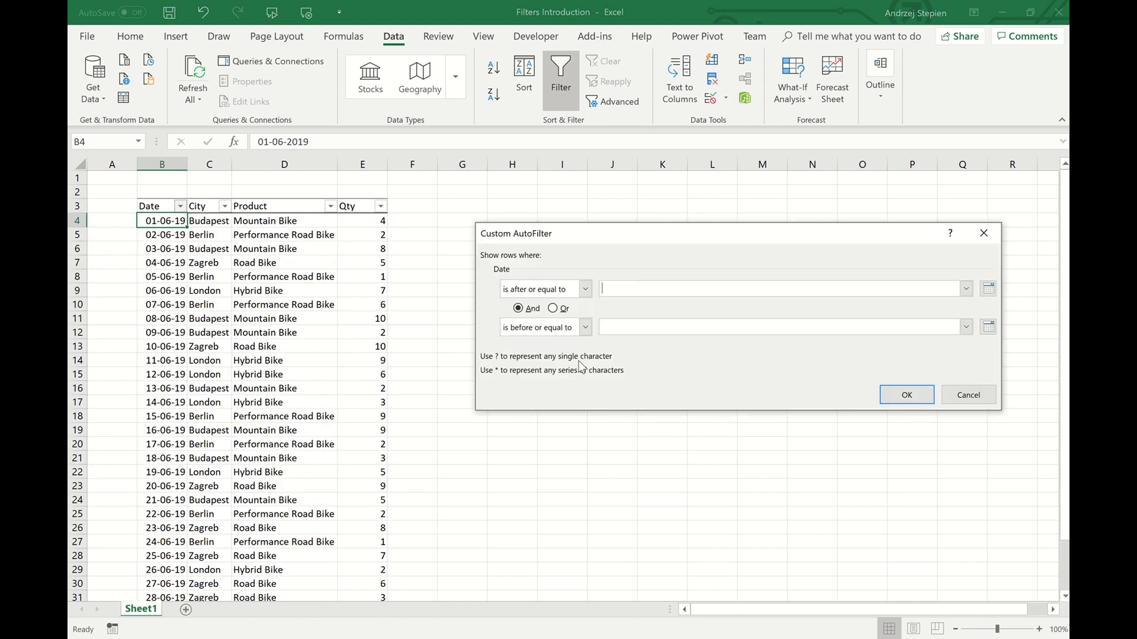
left_click(613, 329)
type("21")
key("BackSpace")
type("0-06-19")
key("Return")
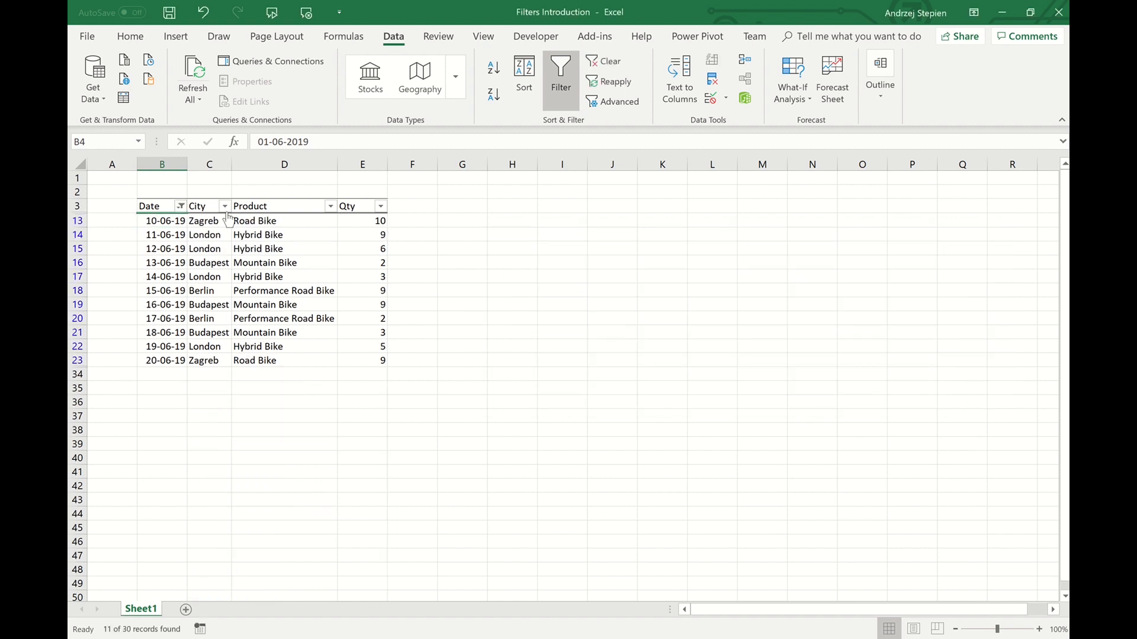
Step: Filter the City column to exclude Berlin and Zagreb, keeping Budapest and London
left_click(225, 208)
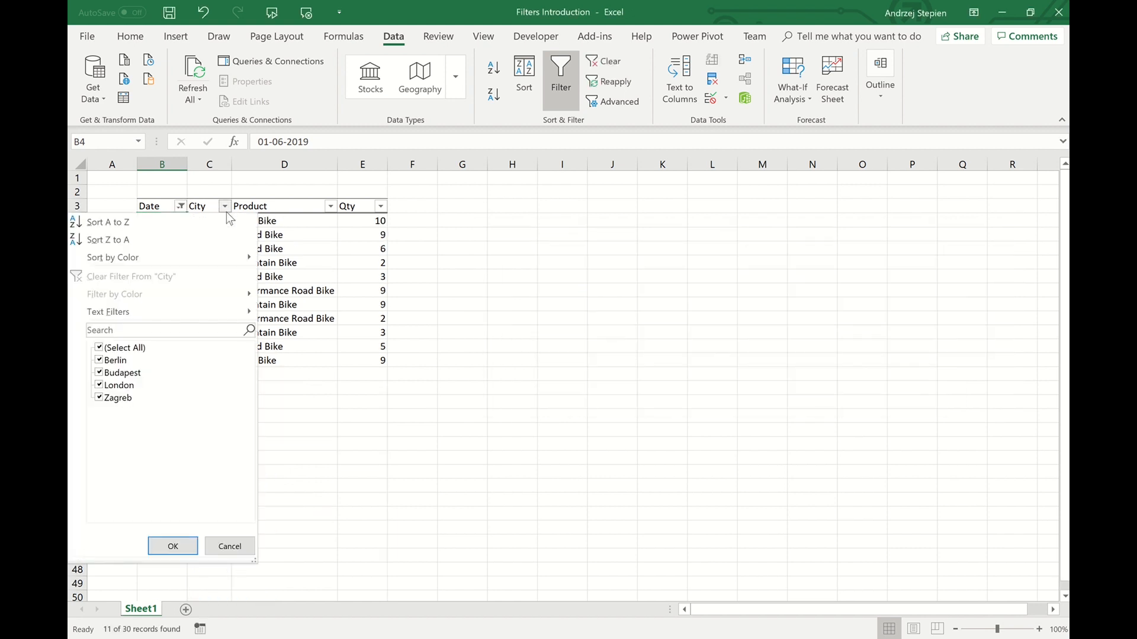
left_click(99, 361)
left_click(99, 398)
left_click(172, 548)
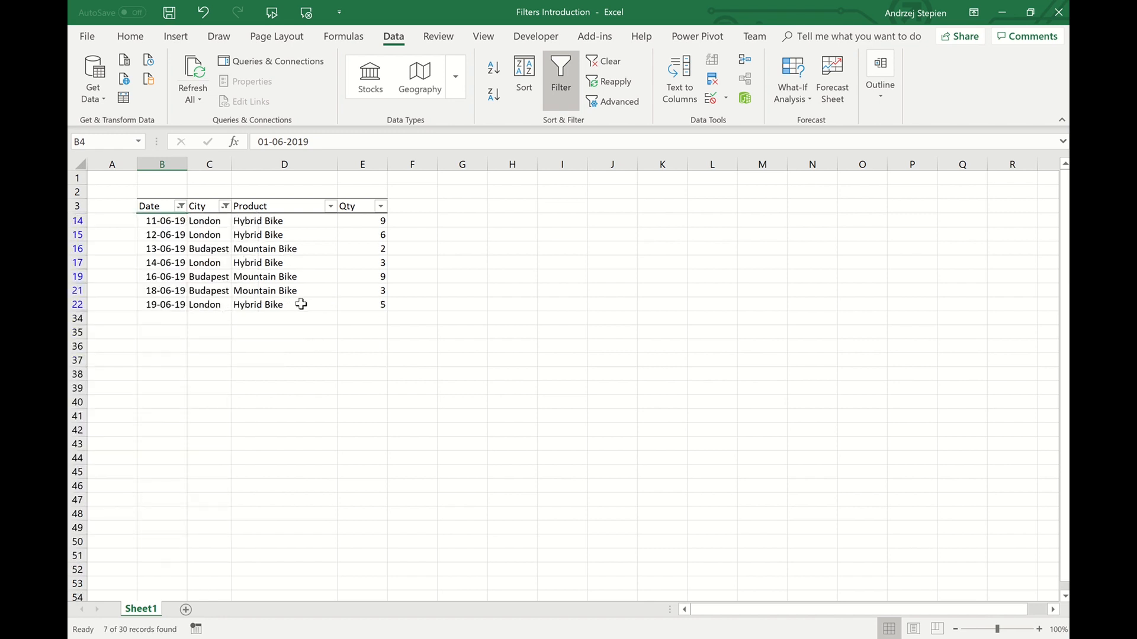
Step: Filter the Product column by the value of the Mountain Bike cell D21
right_click(300, 291)
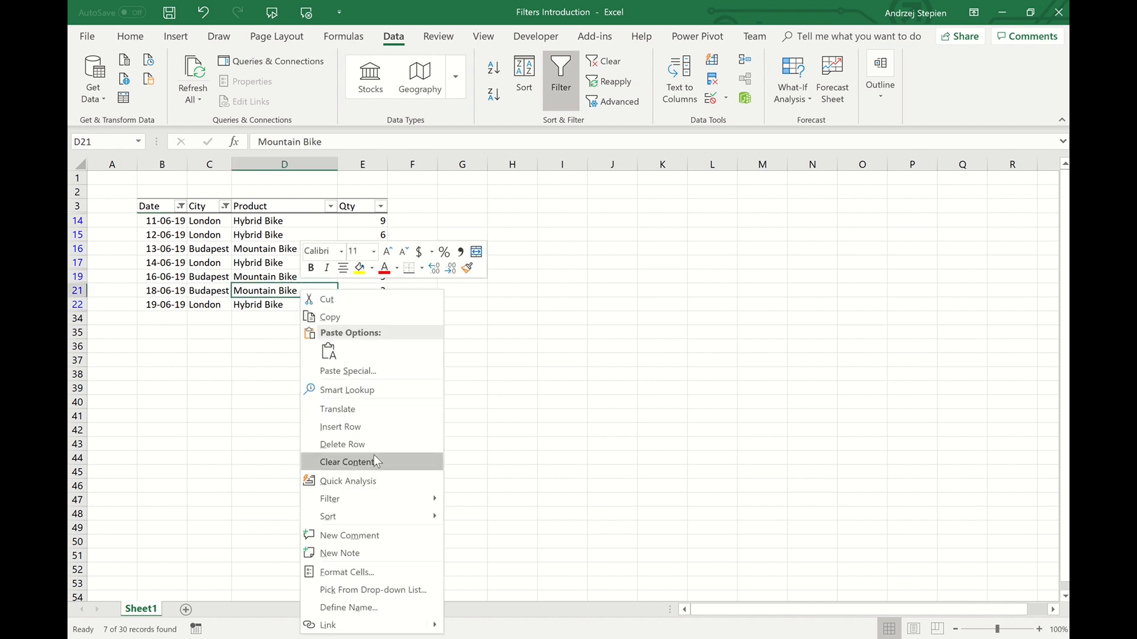
mouse_move(374, 496)
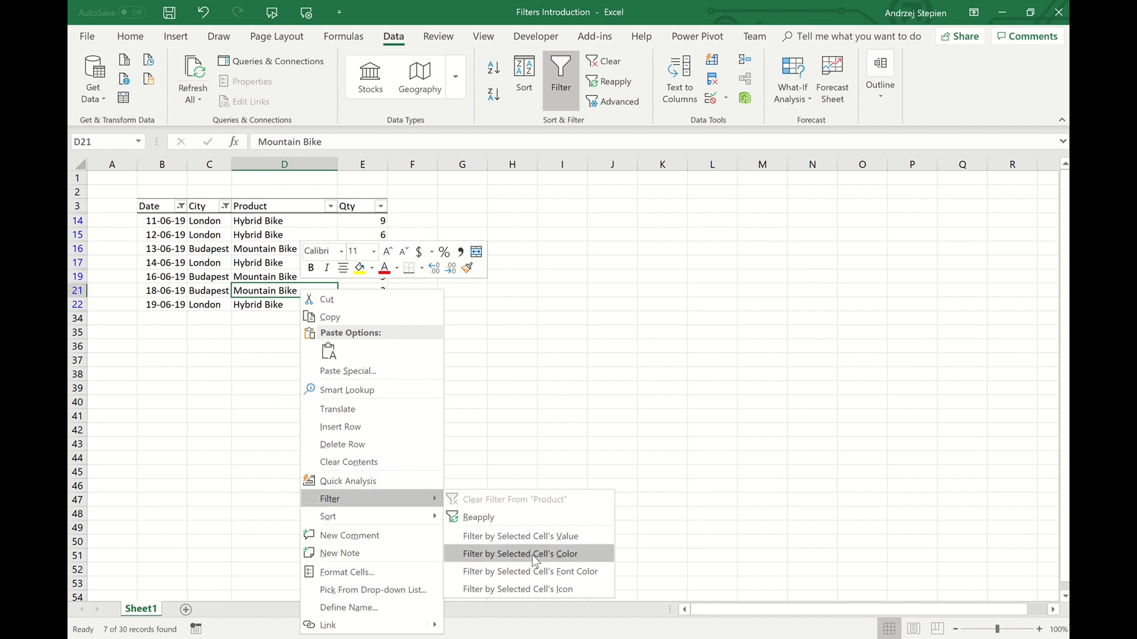
left_click(544, 537)
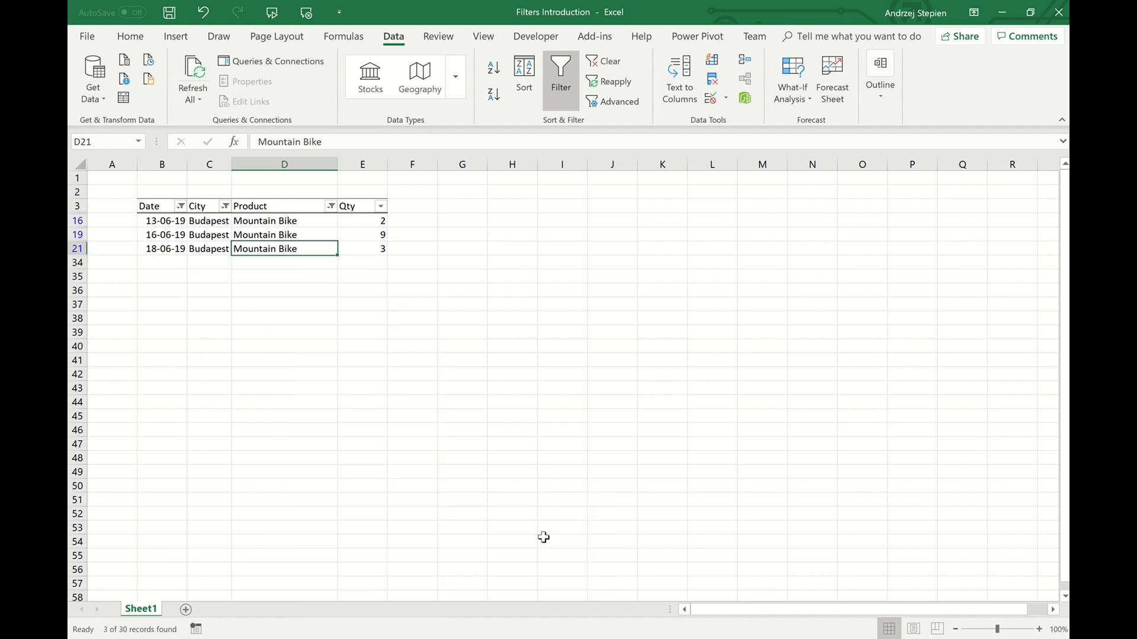
Step: Sort the filtered rows by Qty from largest to smallest, and clear all the table's filters
left_click(381, 206)
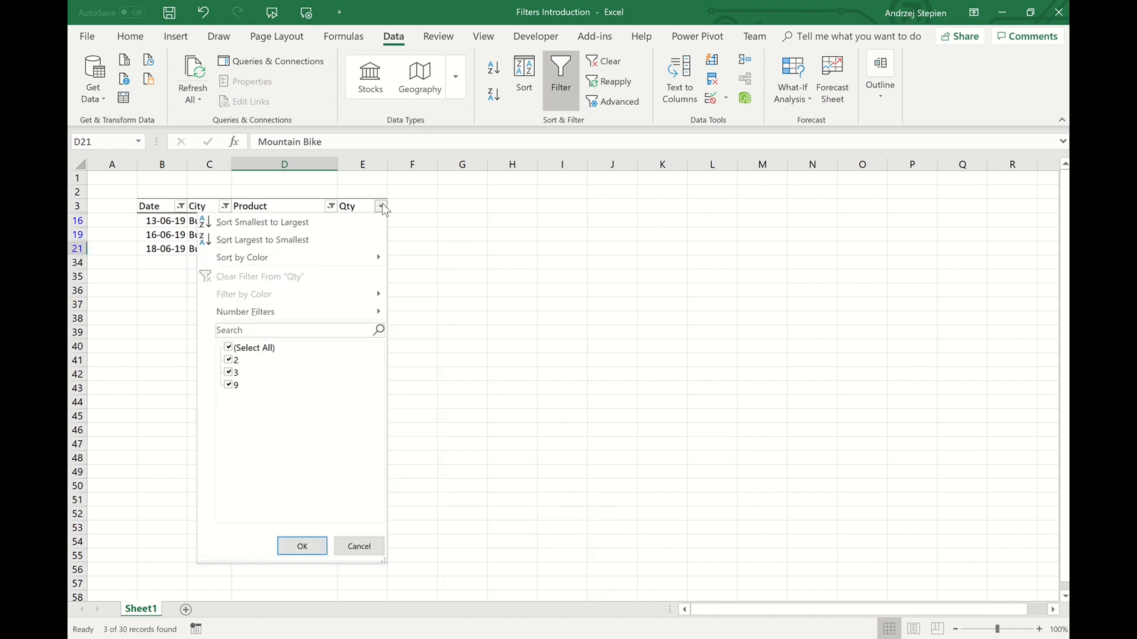
left_click(274, 245)
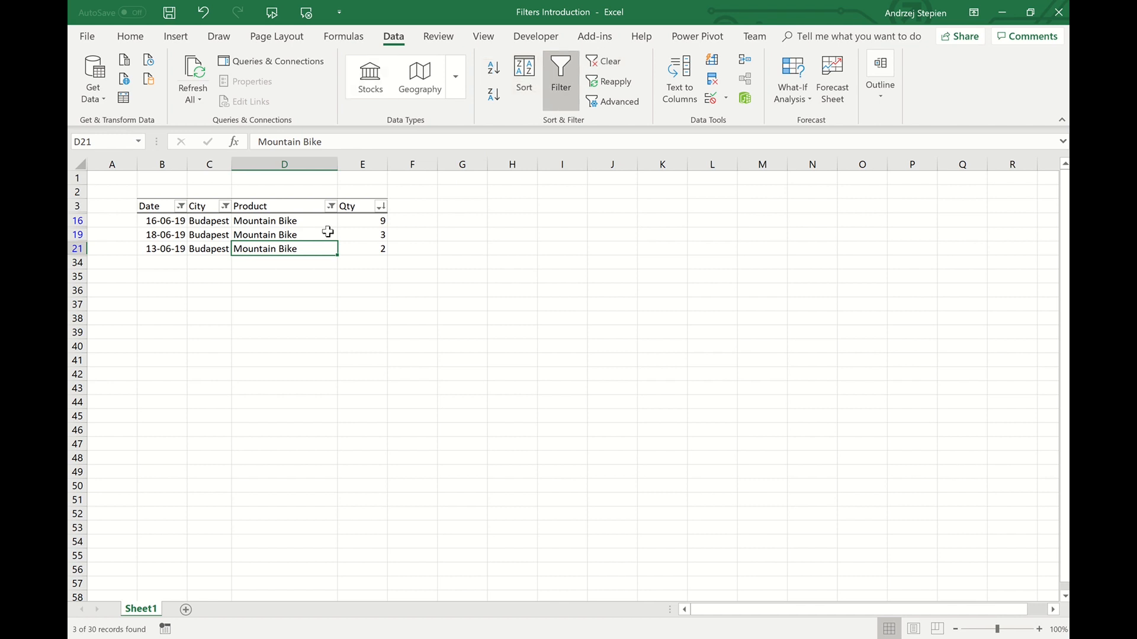
key("alt+a")
key("c")
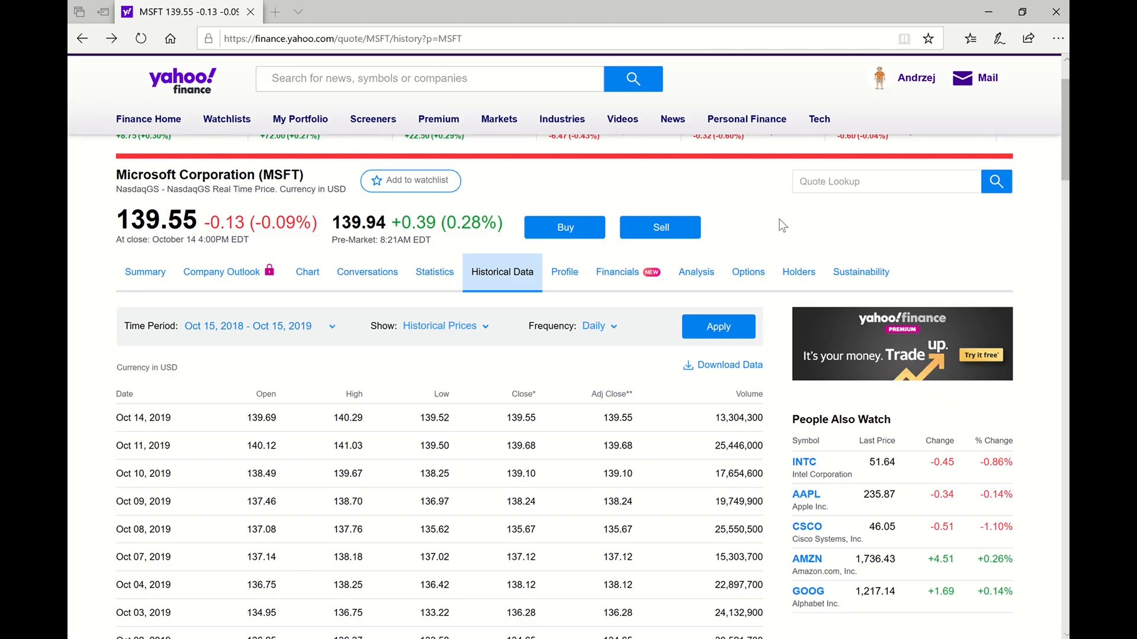
Step: On Yahoo Finance, set the time period of Microsoft's (MSFT) historical prices to Max and apply it
scroll(782, 225, "up", 1)
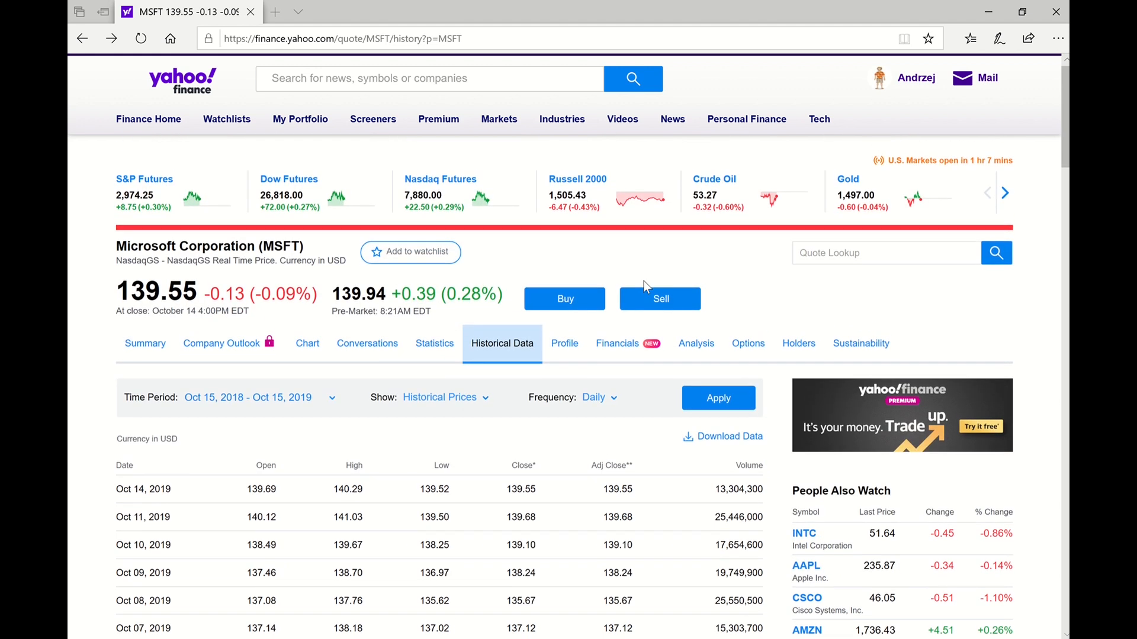
scroll(359, 213, "up", 1)
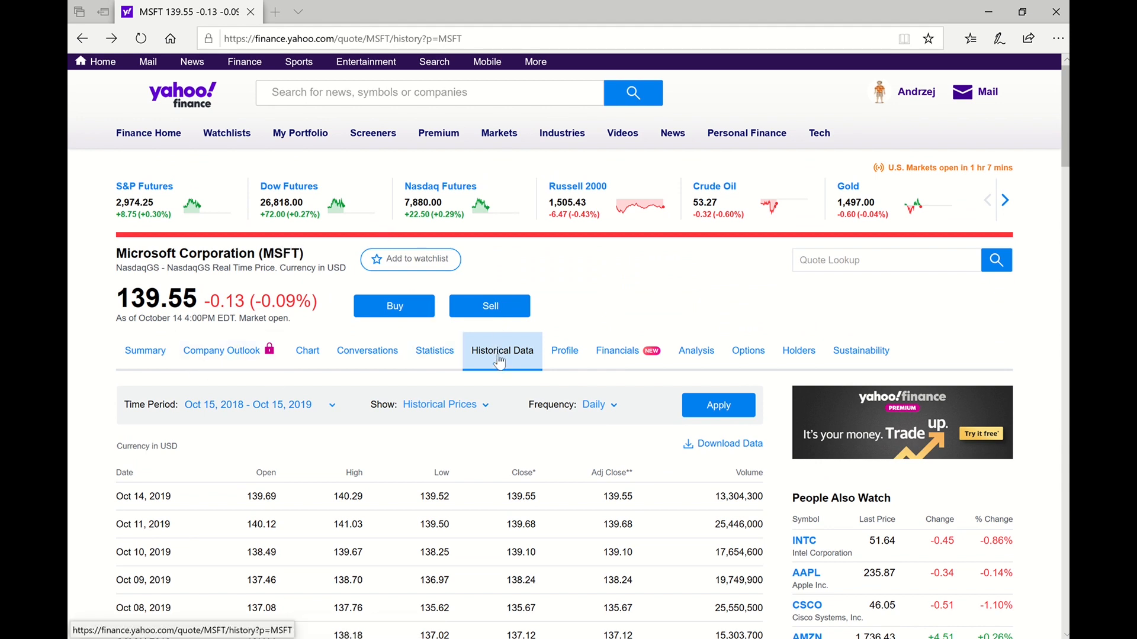
scroll(415, 387, "down", 1)
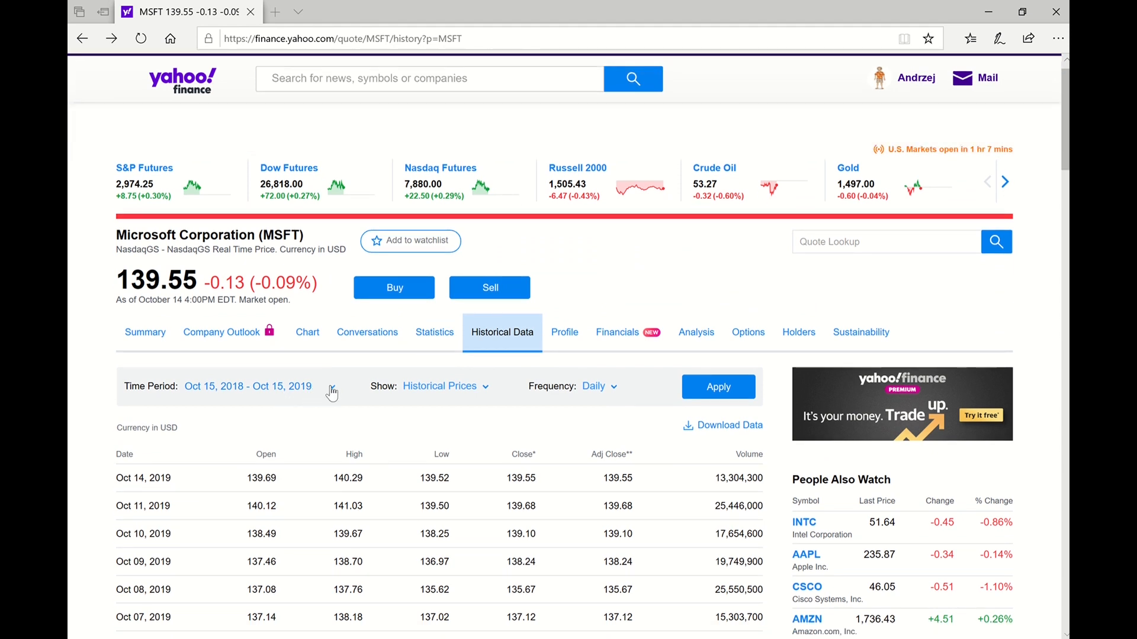
left_click(331, 392)
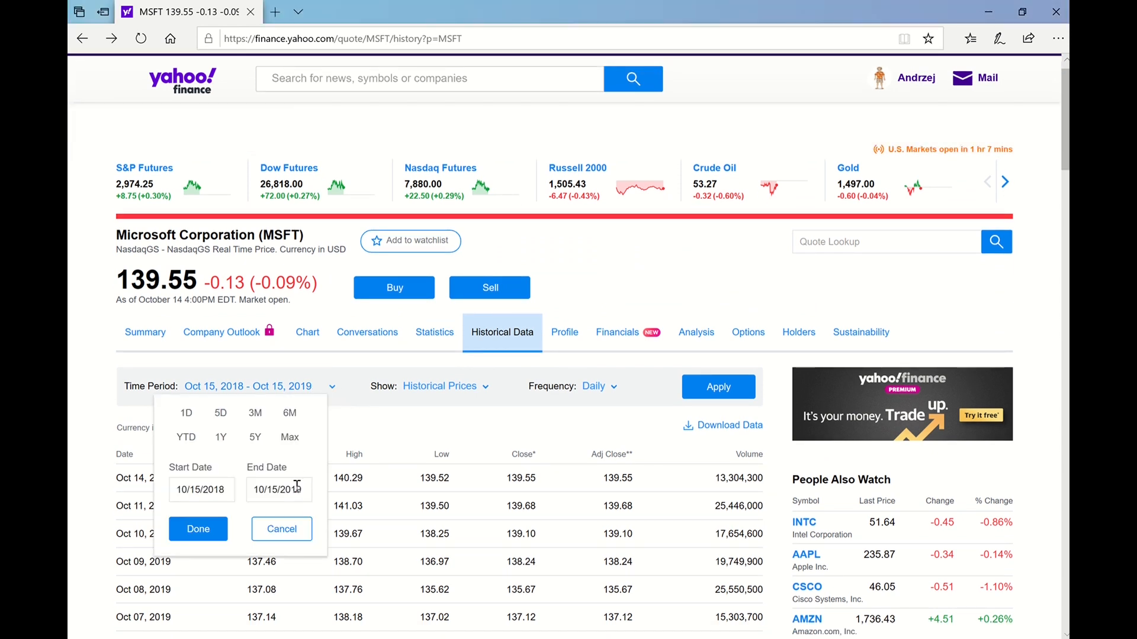
left_click(290, 437)
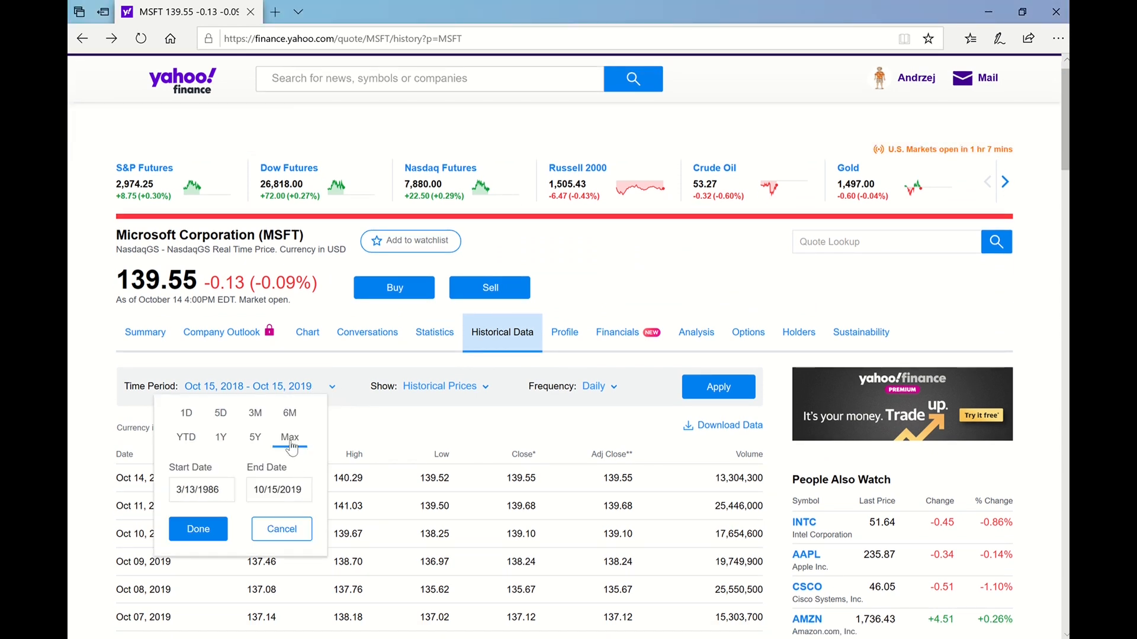
left_click(221, 533)
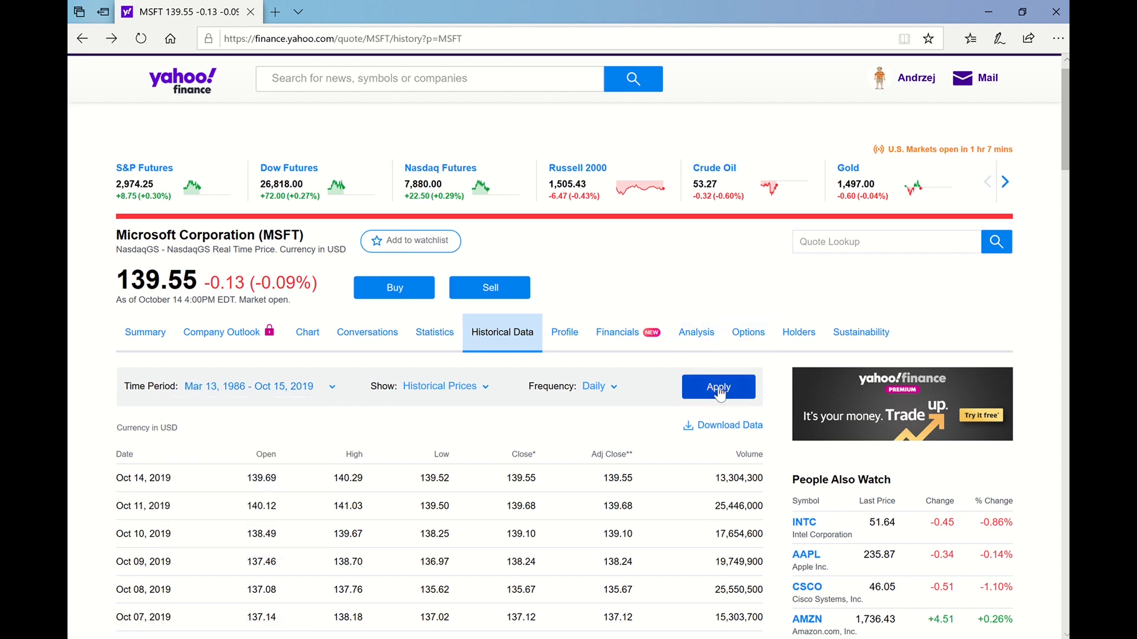
Step: Download the MSFT historical price data and open the file in Excel
left_click(737, 435)
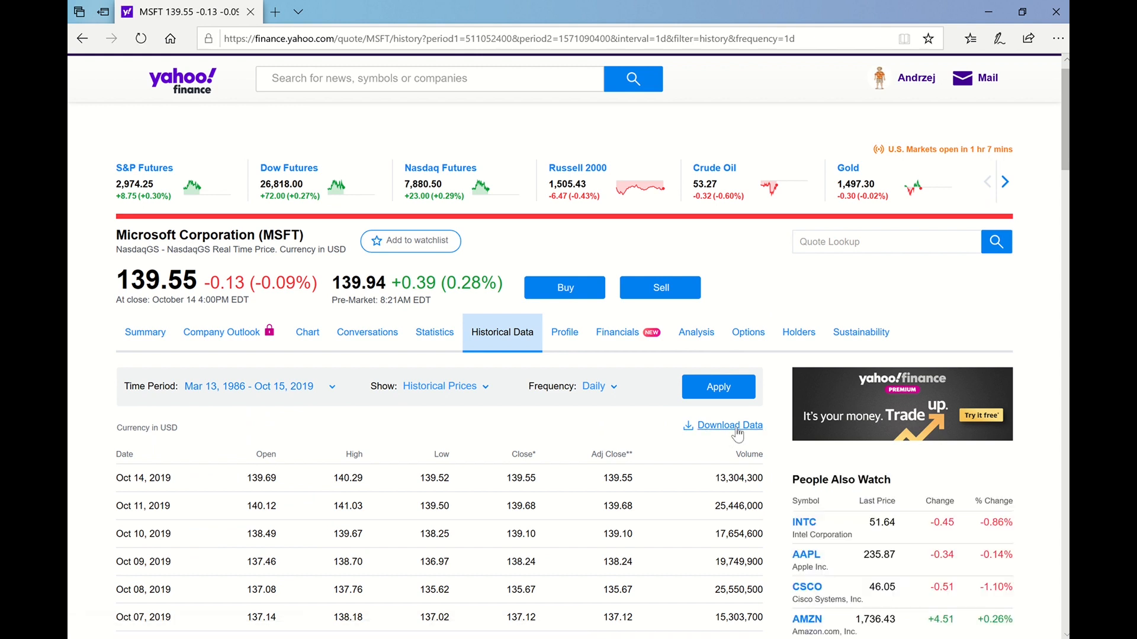
left_click(639, 618)
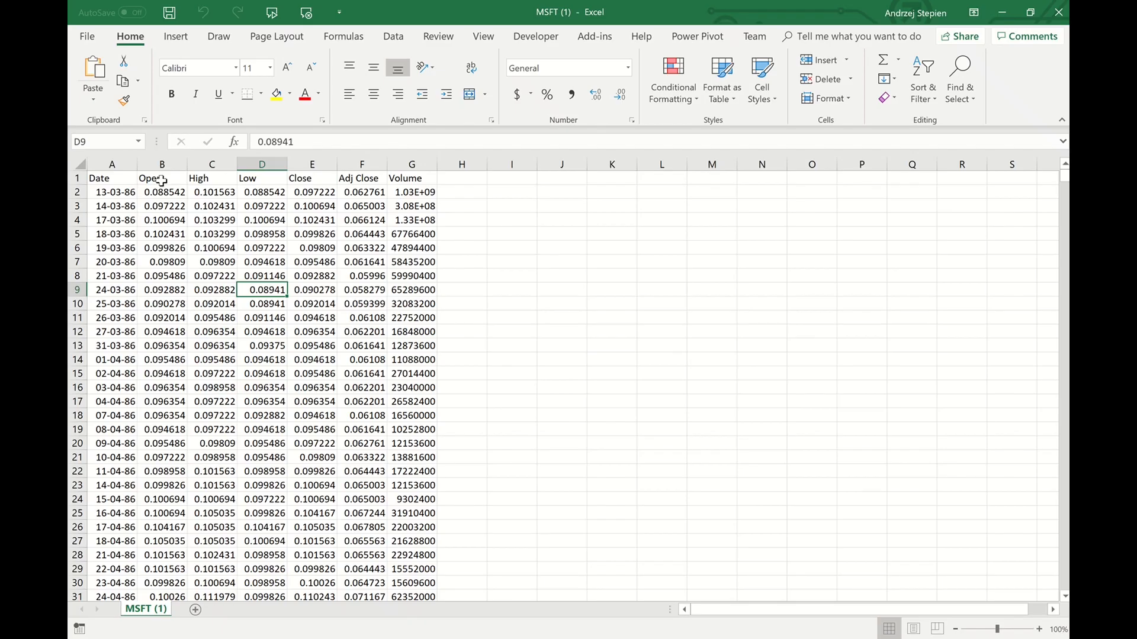
Step: Turn on filtering for the MSFT price table from header cell B1
left_click(161, 178)
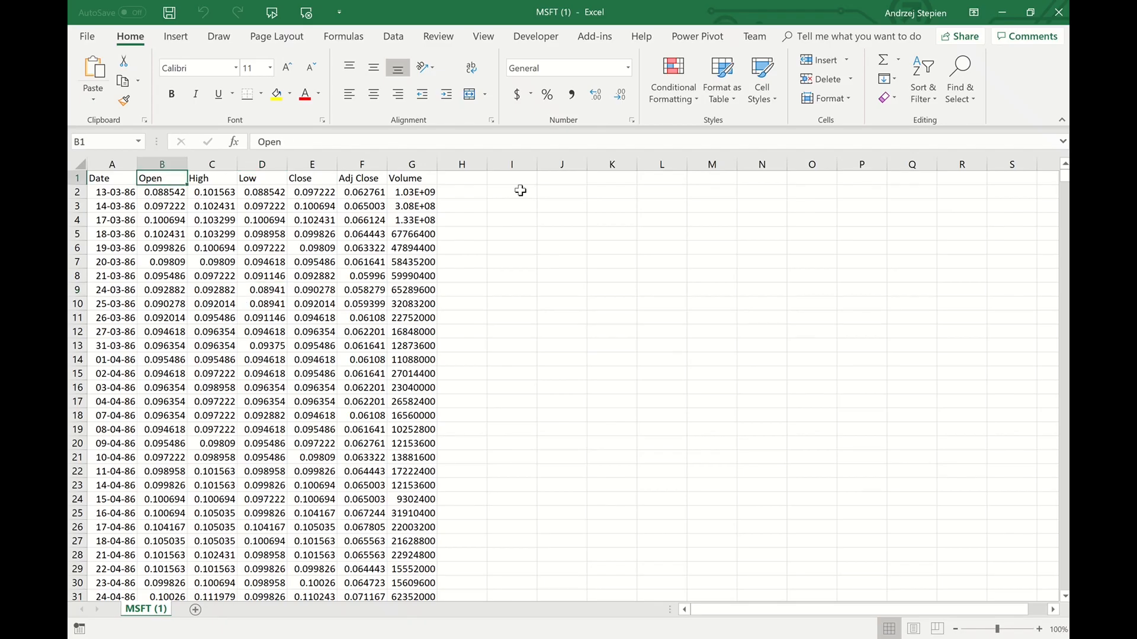
left_click(392, 42)
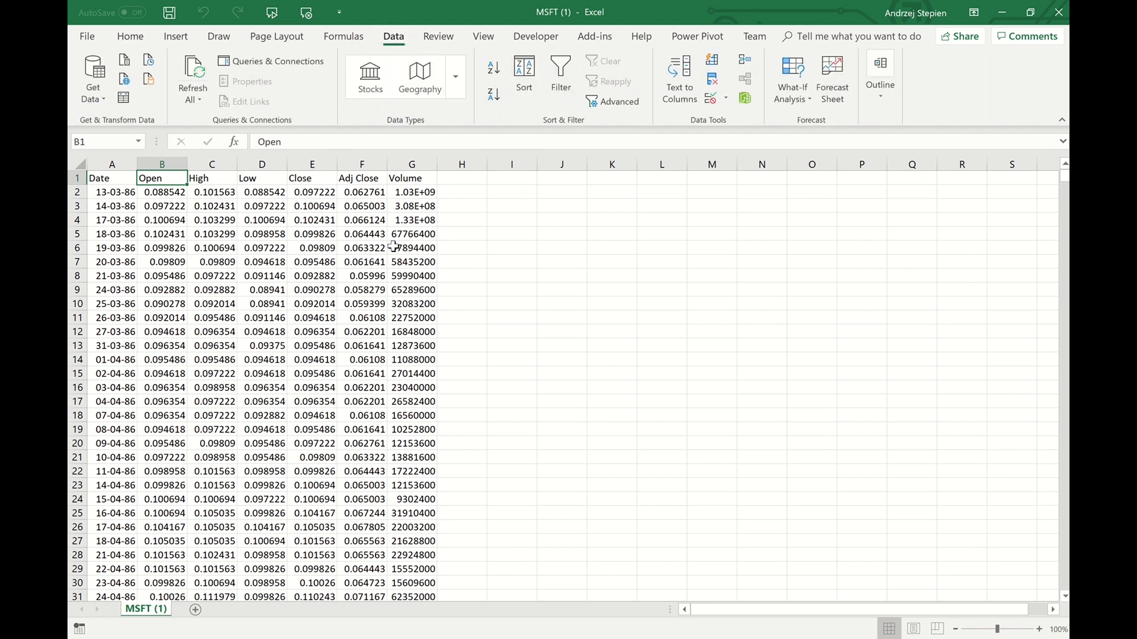
key("ctrl+shift+l")
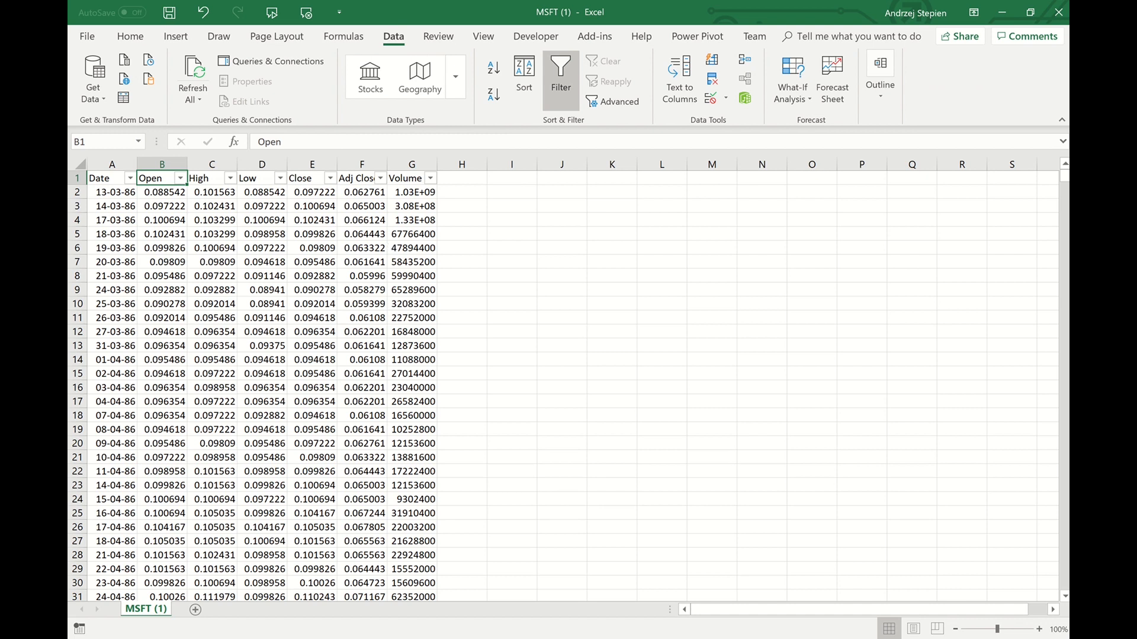
Step: Filter the Date column to show only this month's prices, and clear that filter again
left_click(128, 178)
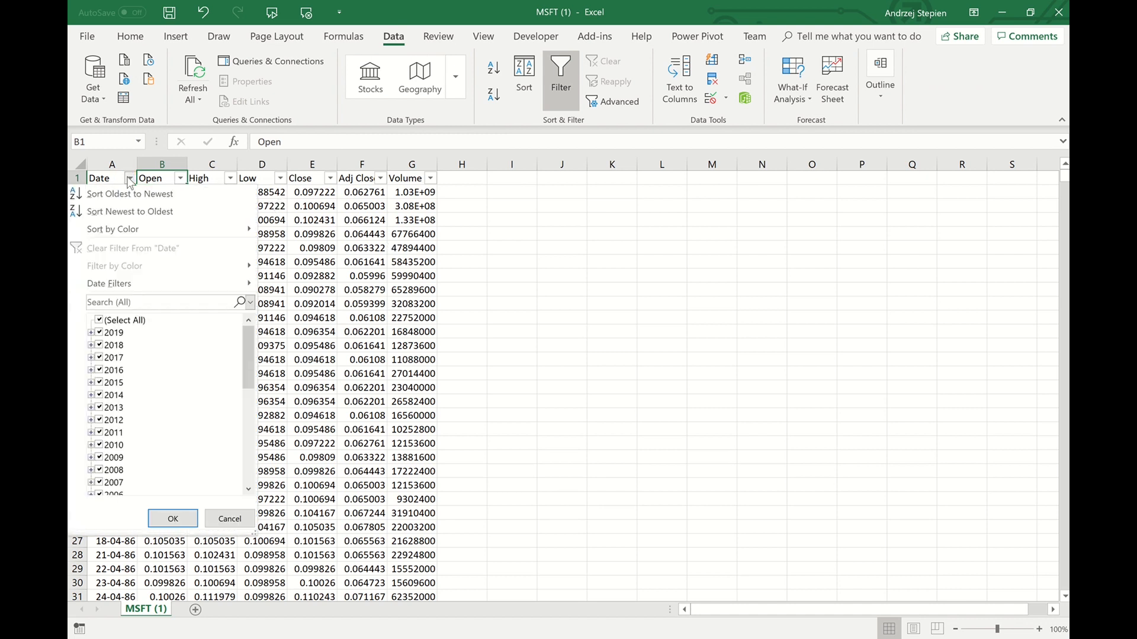
mouse_move(145, 282)
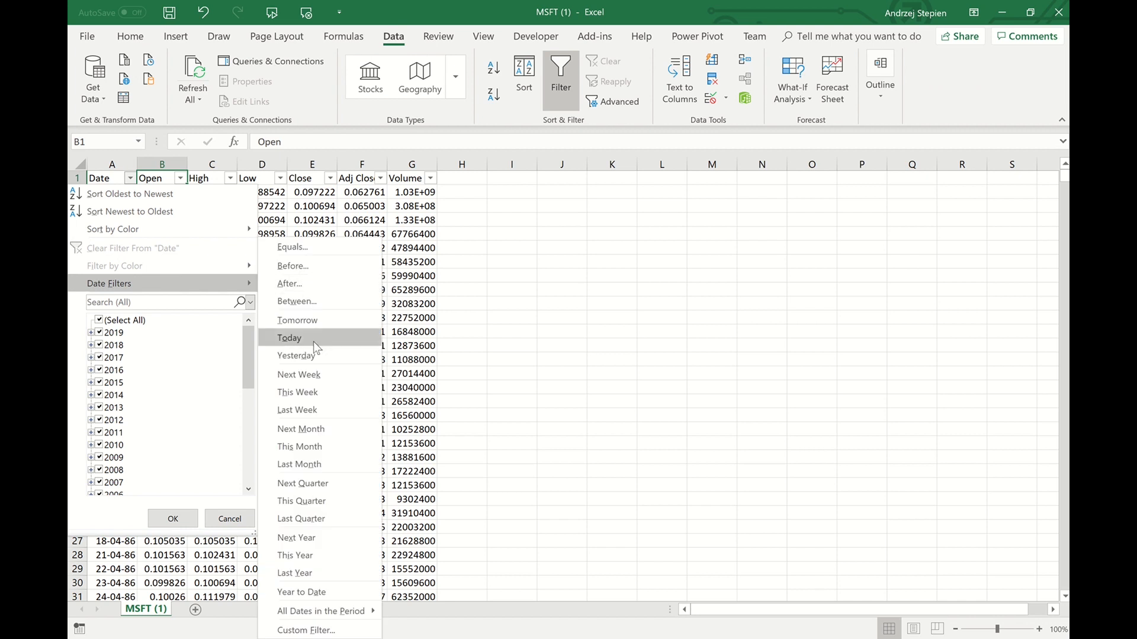
left_click(330, 445)
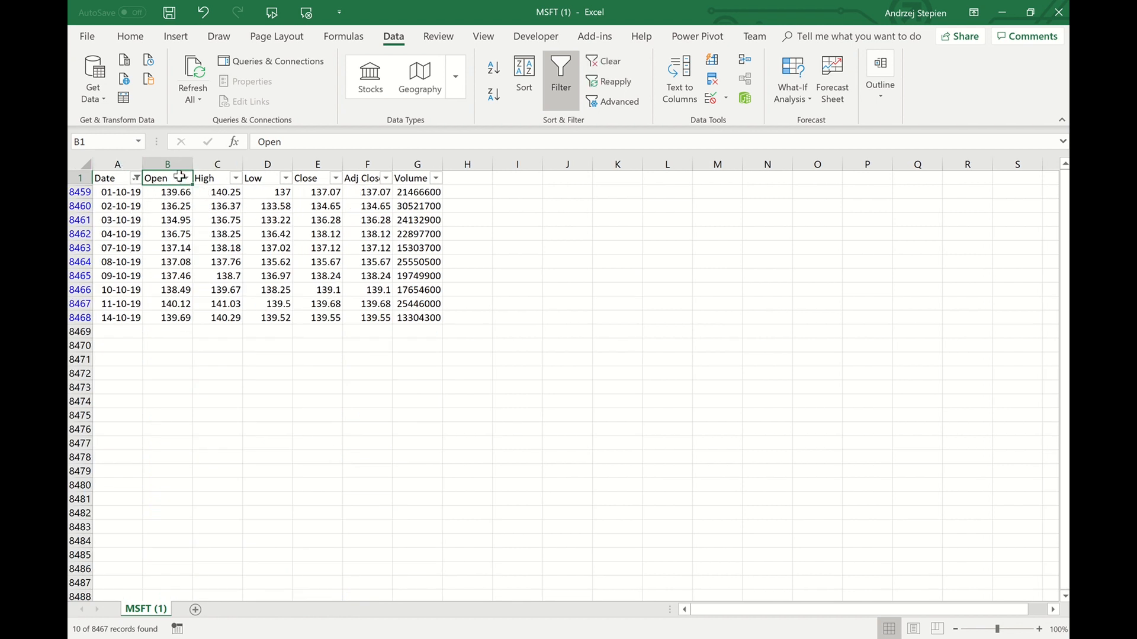
left_click(118, 177)
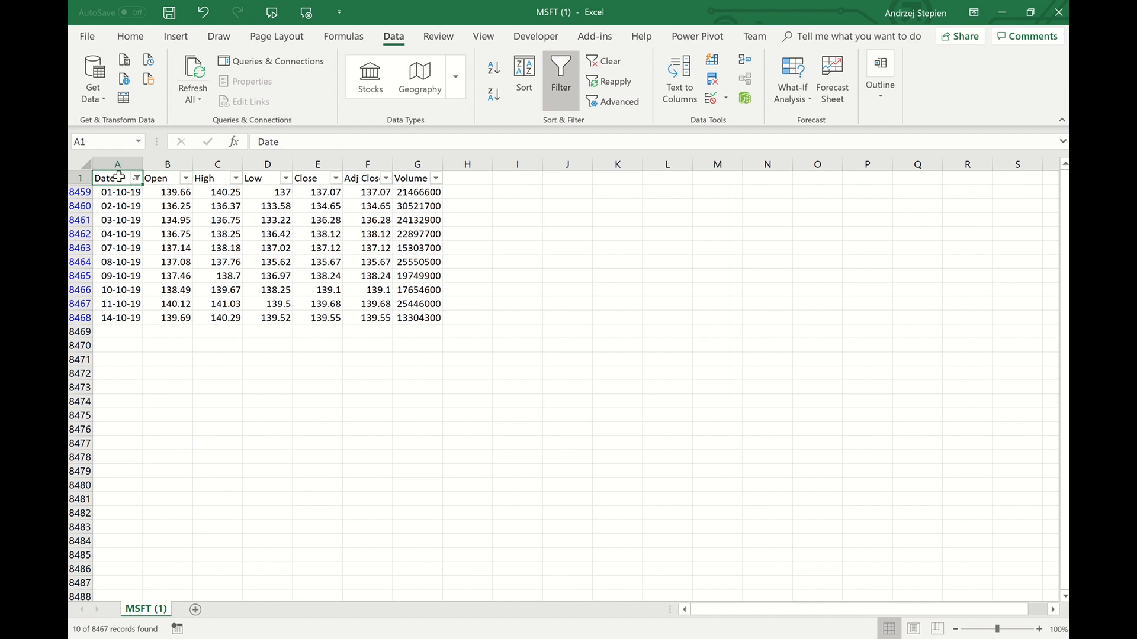
key("c")
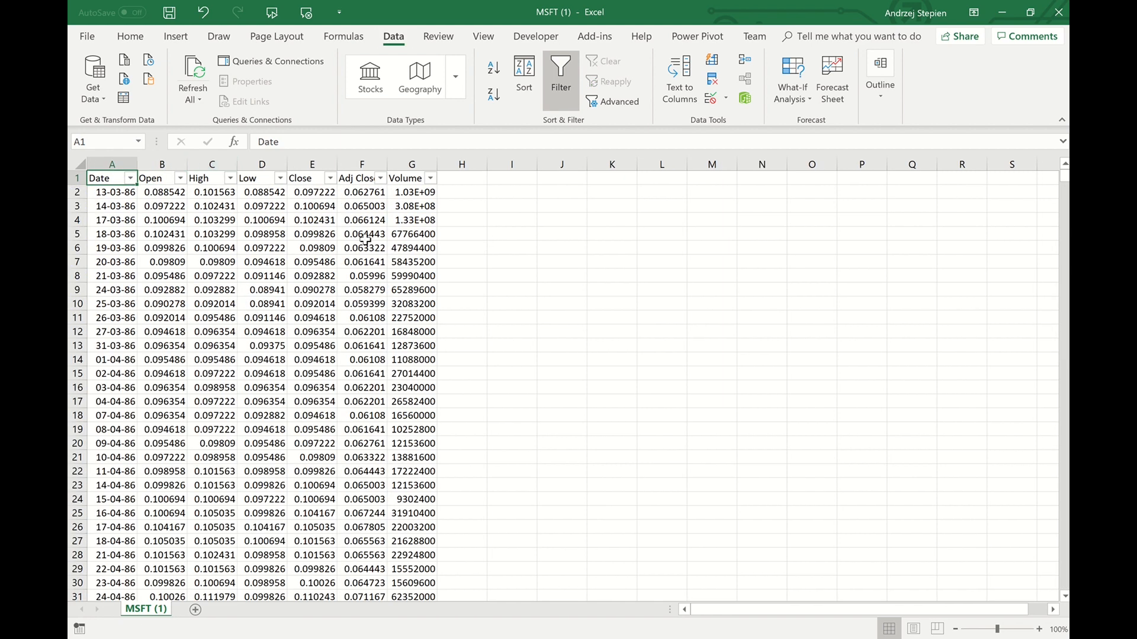
Step: Filter the Volume column to show only above-average values
left_click(419, 177)
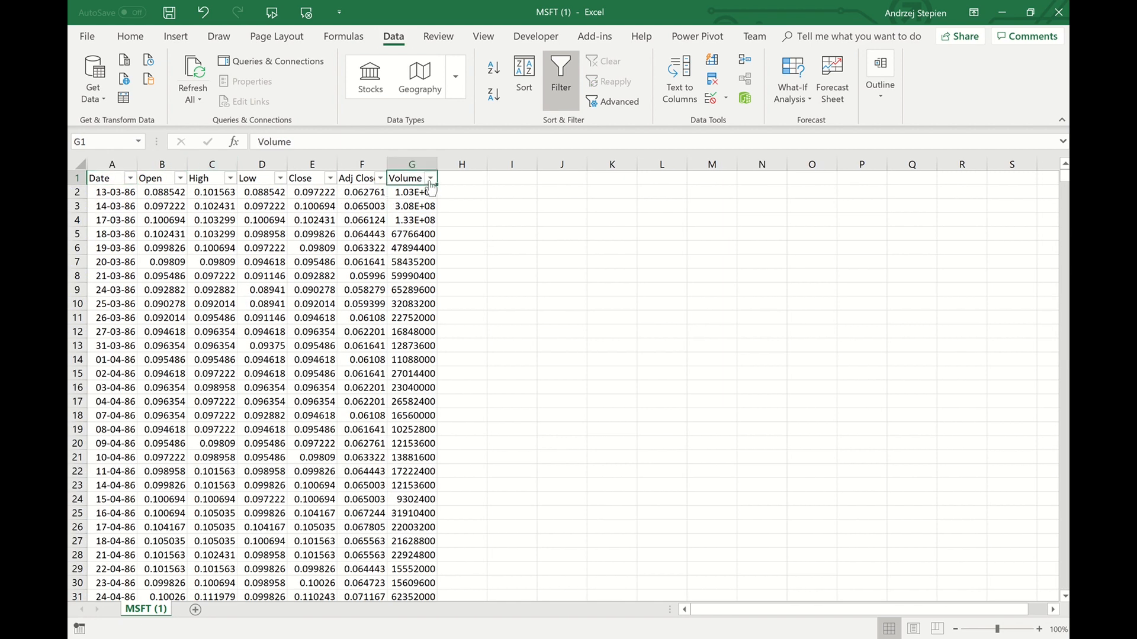
left_click(433, 178)
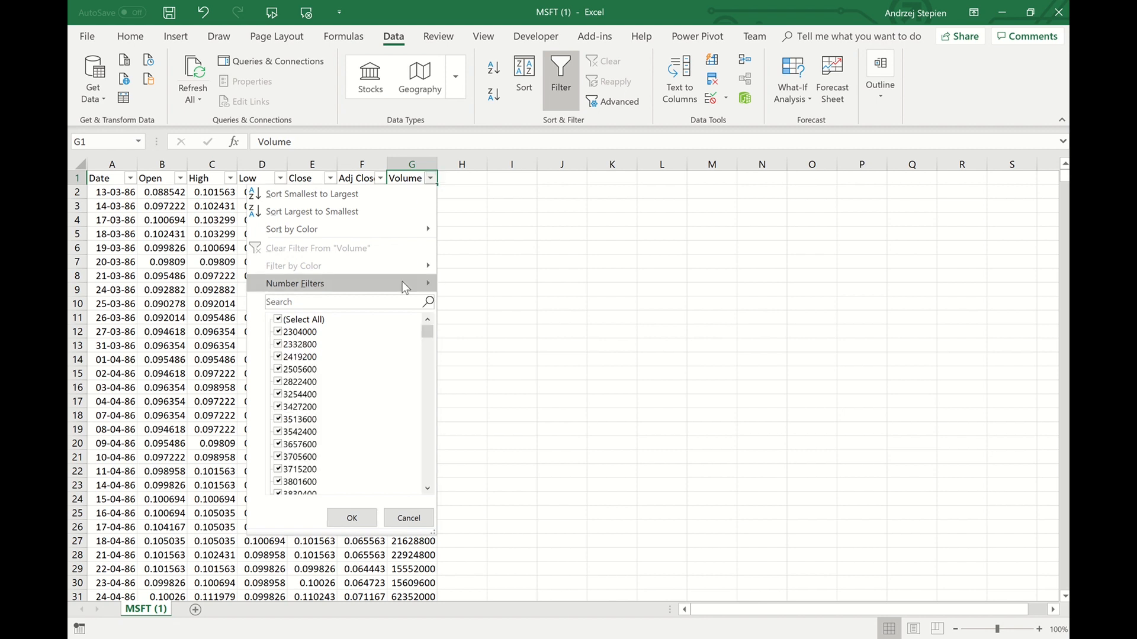
mouse_move(402, 282)
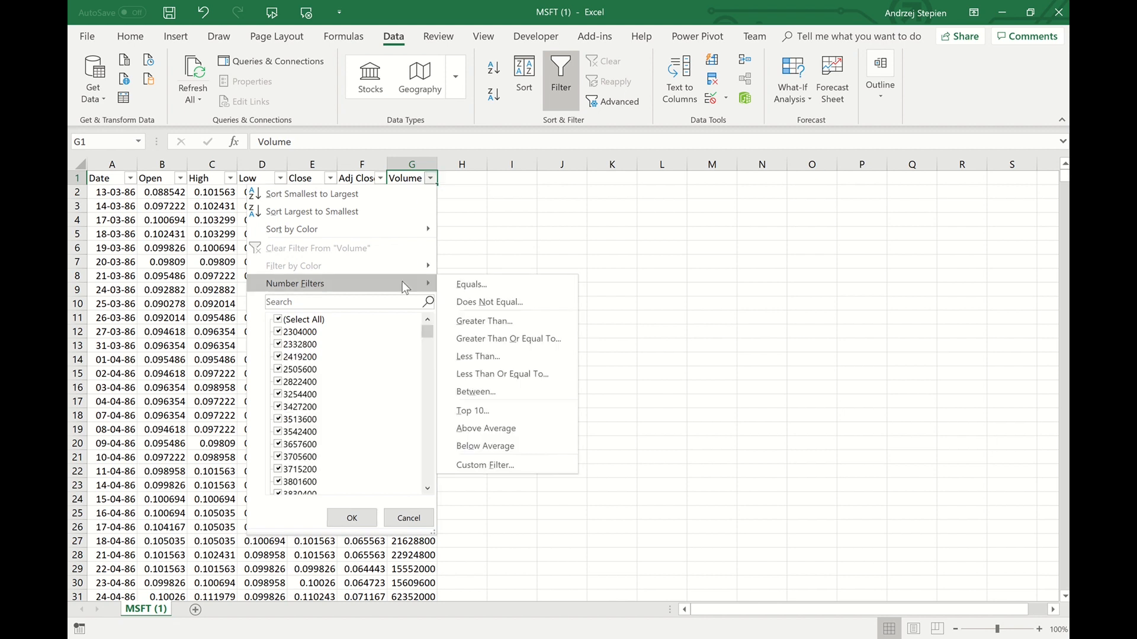
left_click(552, 436)
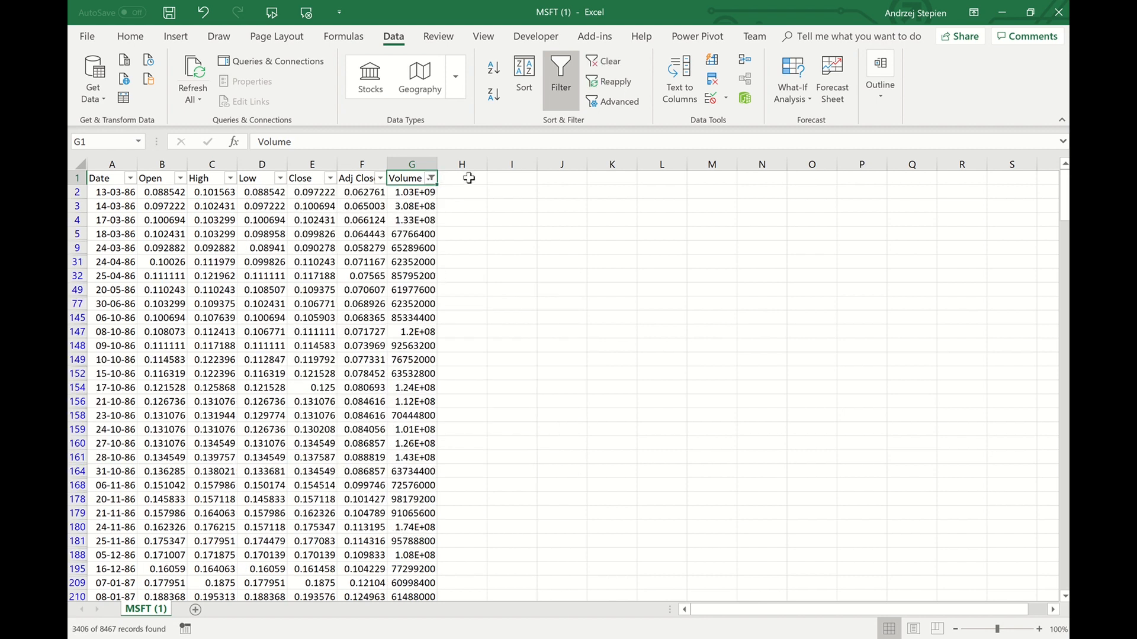
Step: Change the Volume filter to show only the top 3 items
left_click(430, 177)
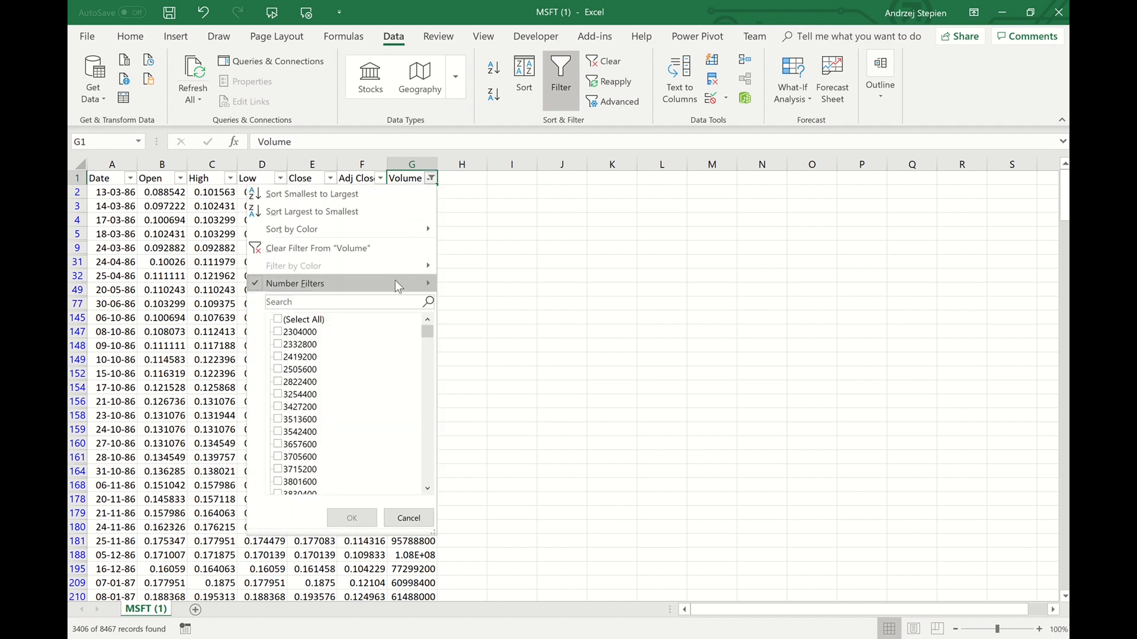
mouse_move(398, 286)
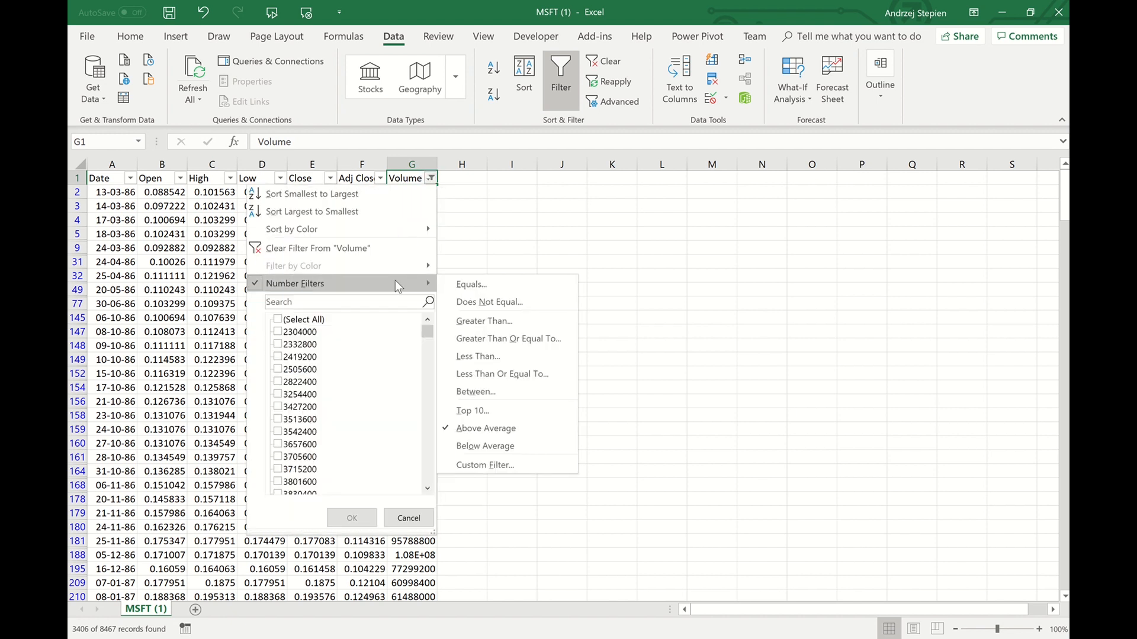
left_click(477, 411)
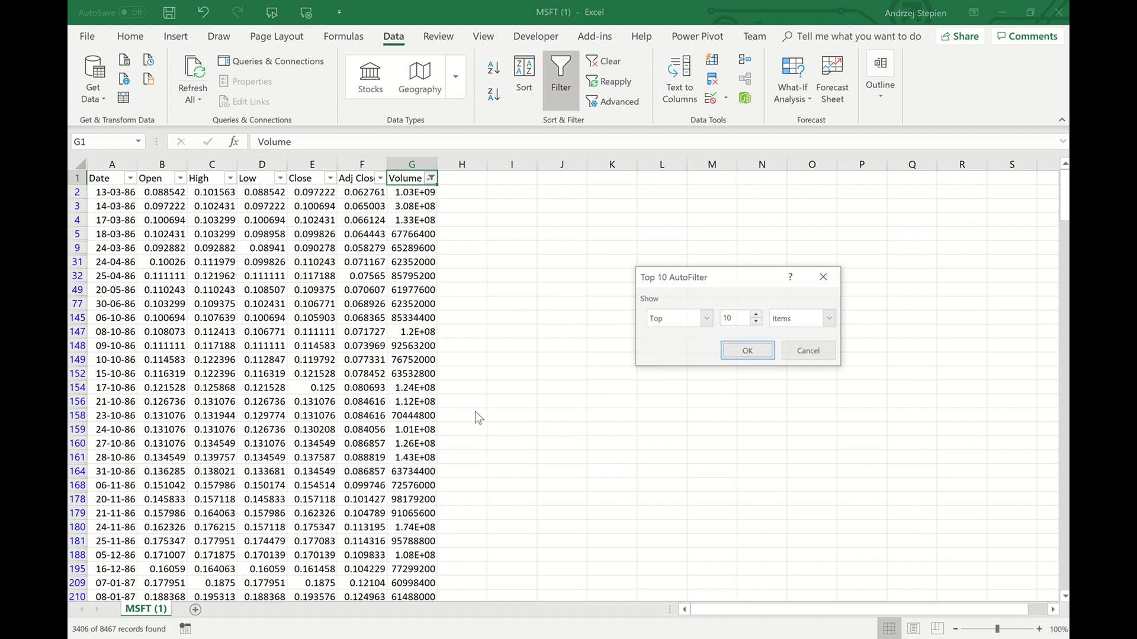
left_click(756, 323)
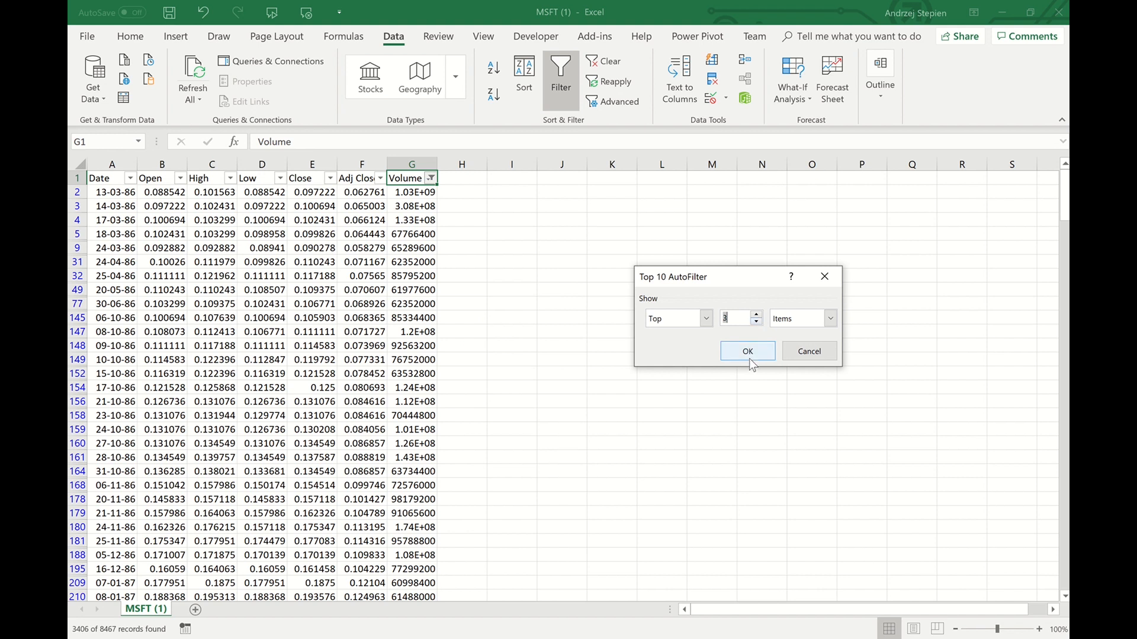
left_click(748, 352)
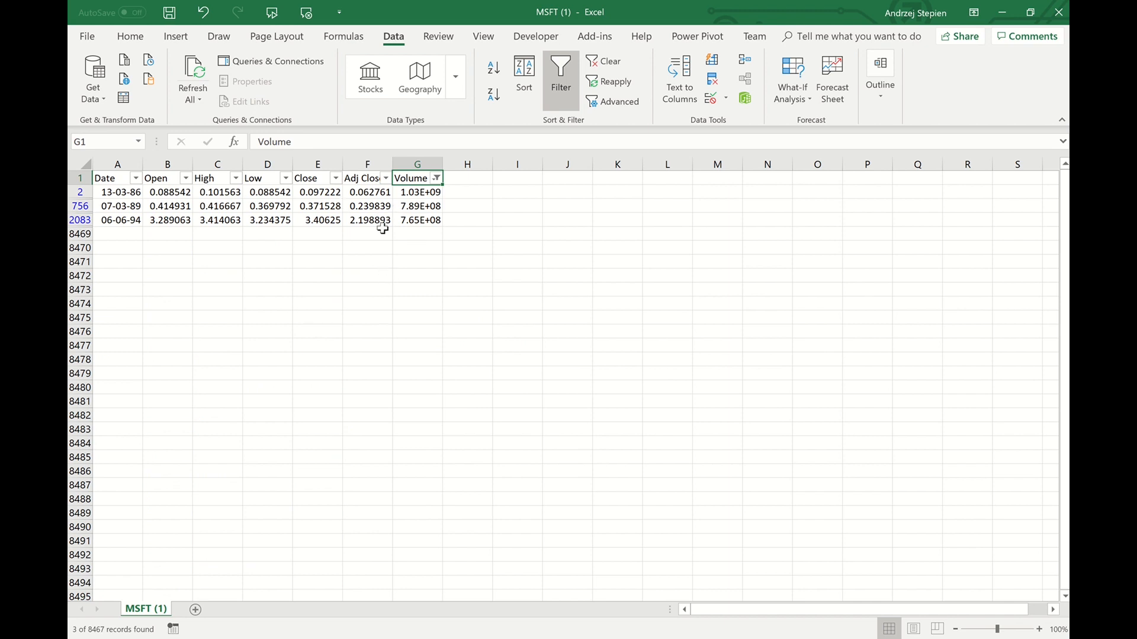
Step: Clear all filters from the MSFT price table
left_click(274, 180)
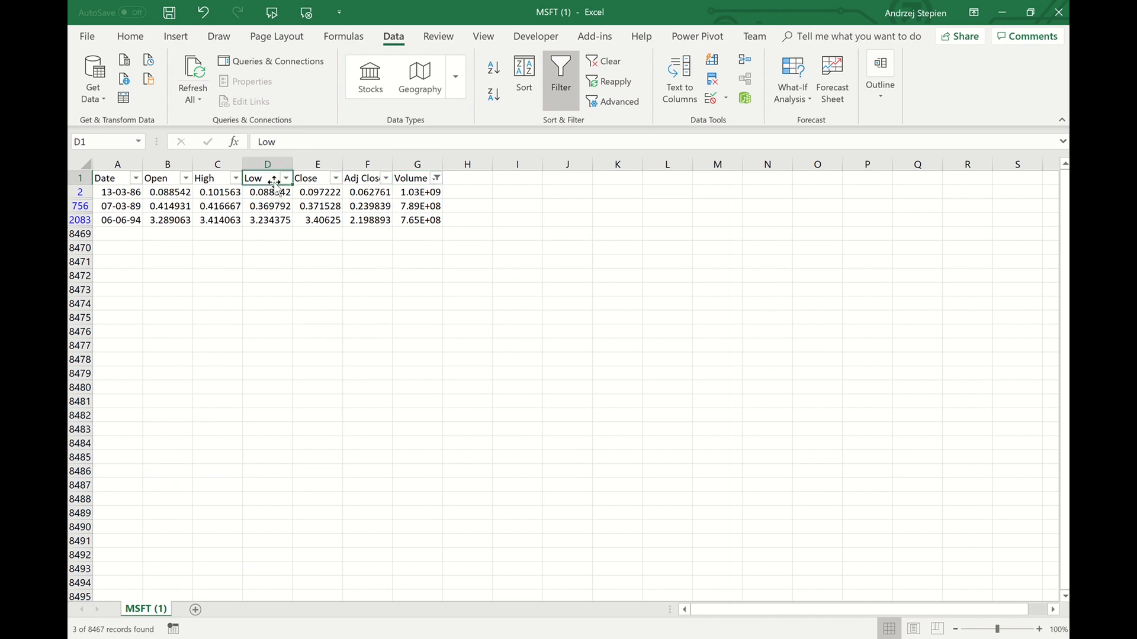
key("alt+a")
key("c")
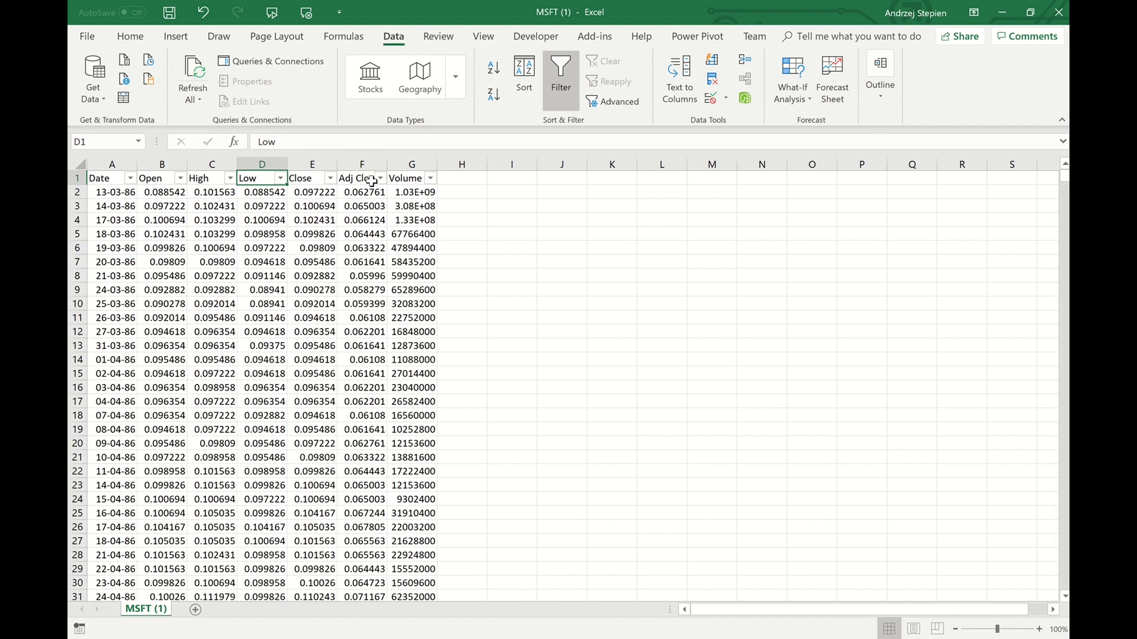
Step: Open the Date column's filter choices and expand 2017 and its January to list the individual days
left_click(106, 179)
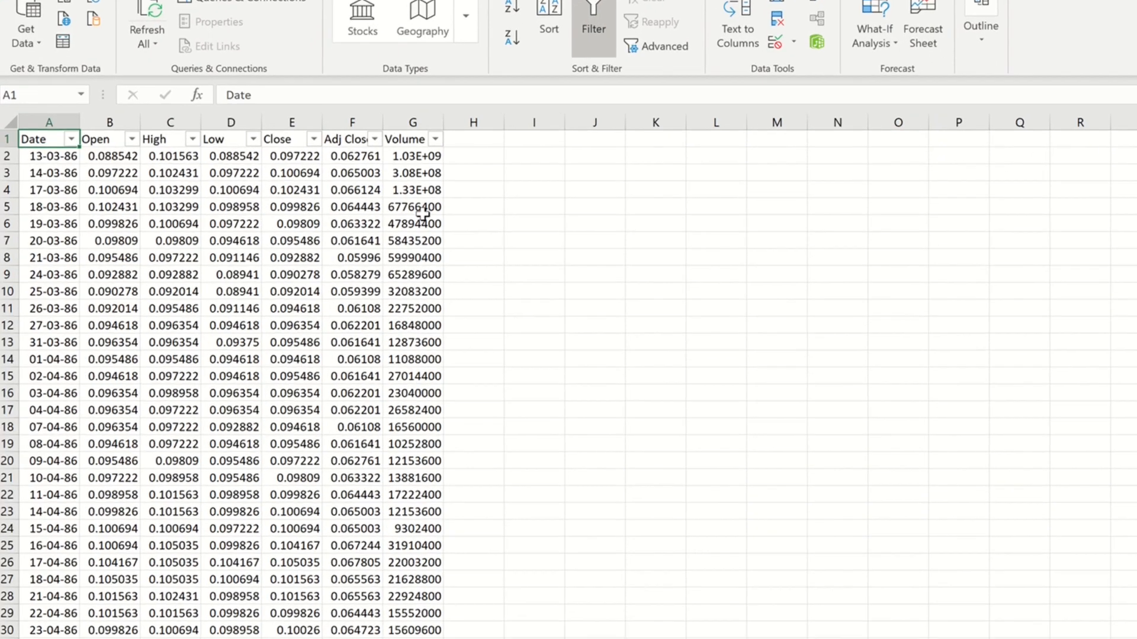
key("alt+Down")
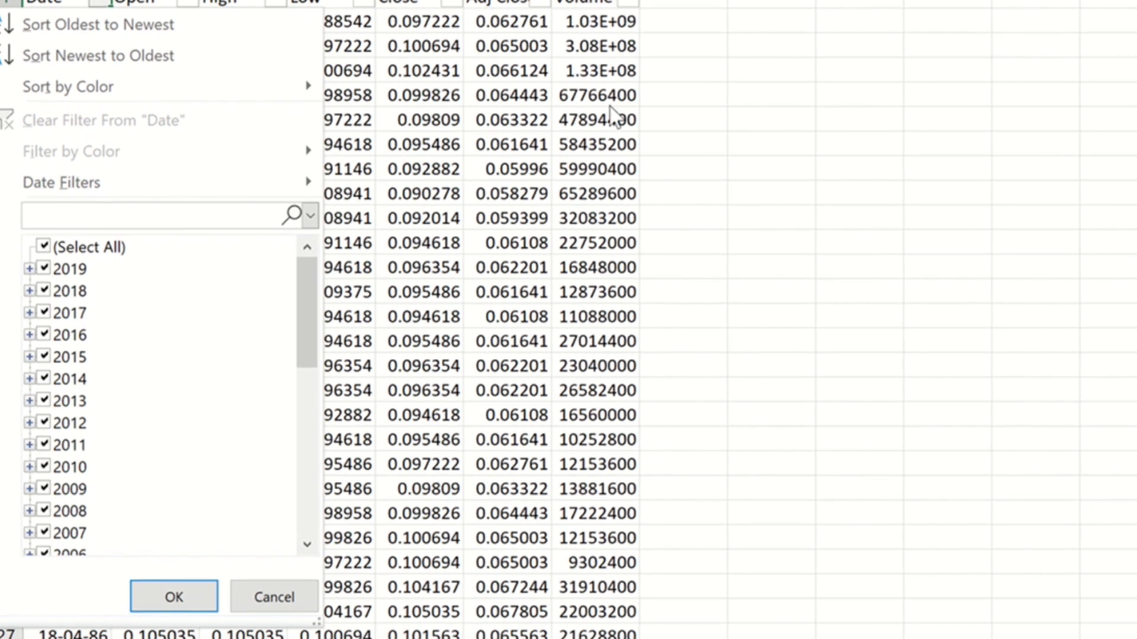
key("Tab")
key("Tab")
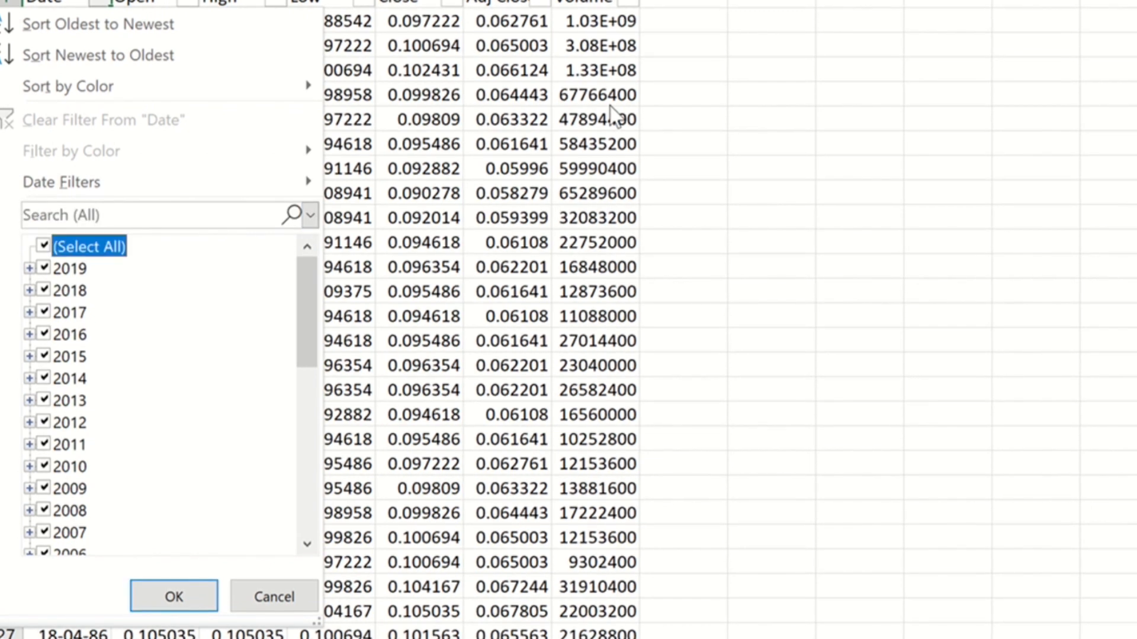
key("Down")
key("Down")
key("Down")
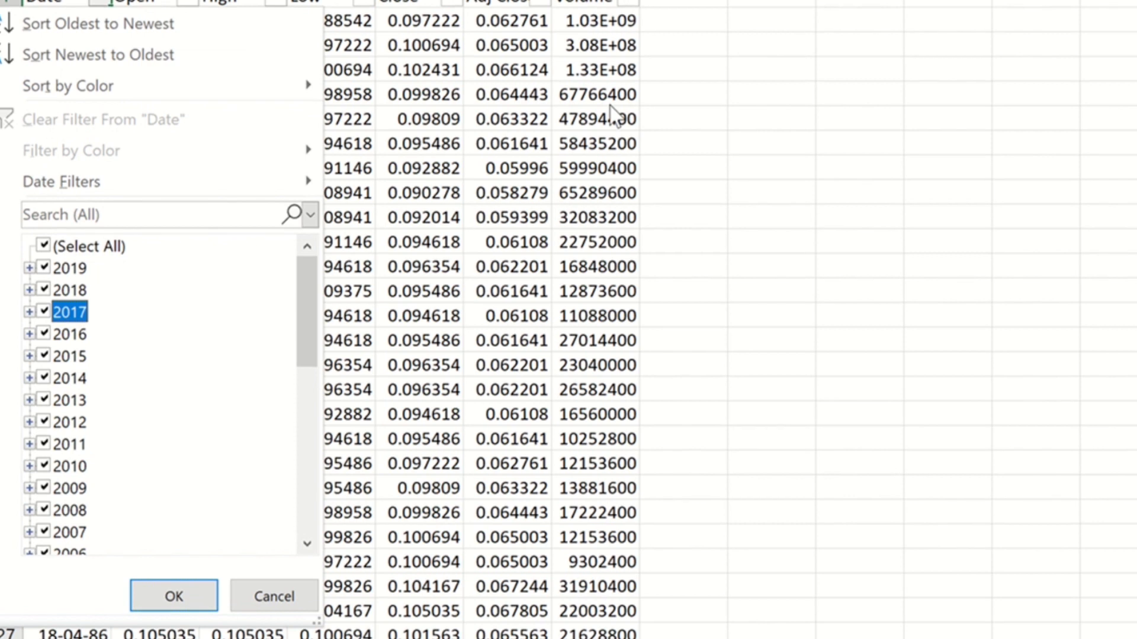
key("Right")
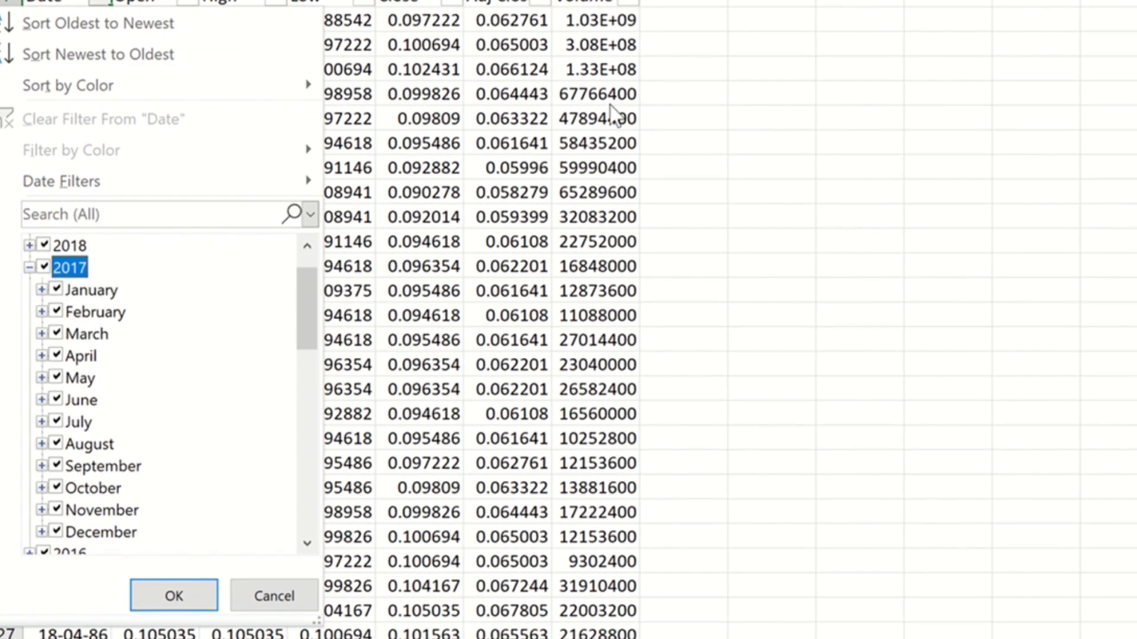
key("Down")
key("Right")
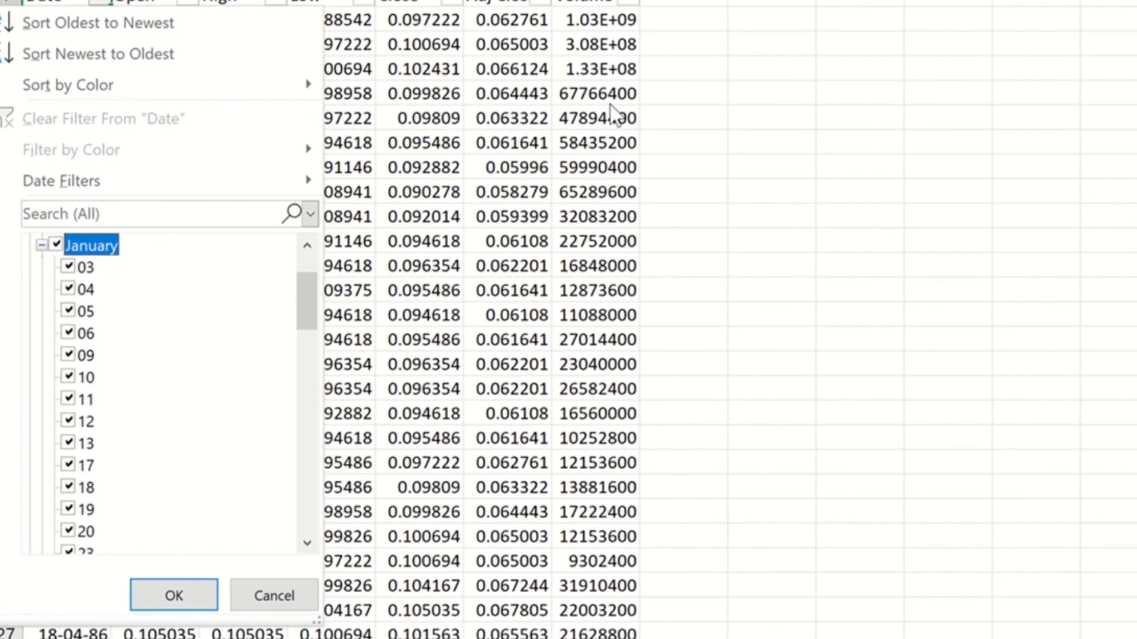
Step: Deselect all dates in the Date filter and select only 04 and 09 January 2017
key("Up")
key("Up")
key("Up")
key("Up")
key("shift+Tab")
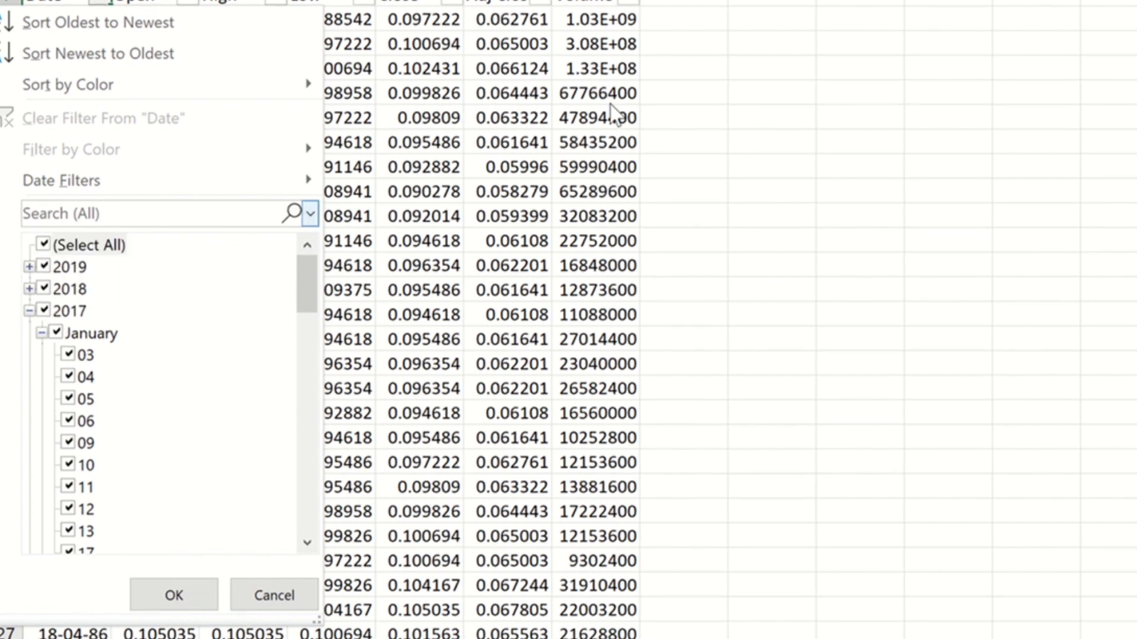
key("alt+Down")
key("Escape")
key("Tab")
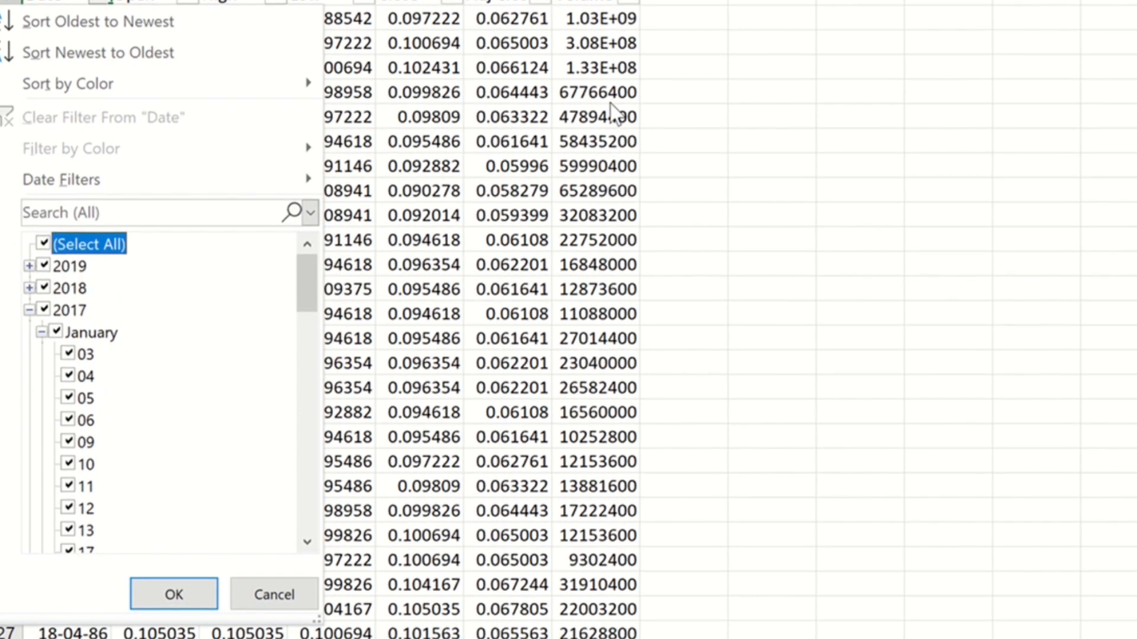
key("space")
key("Down")
key("Down")
key("Down")
key("Down")
key("Down")
key("Down")
key("space")
key("Down")
key("Down")
key("Down")
key("space")
key("Down")
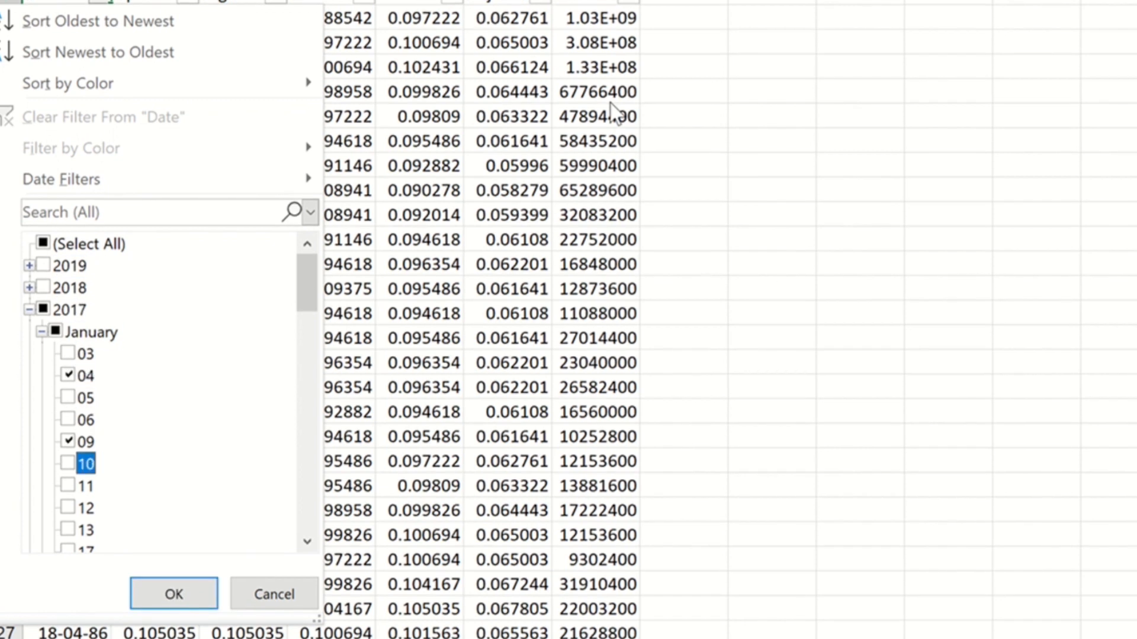
Step: Add 11, 12, 18, 20 and 24 January 2017 to the selected dates and apply the Date filter
key("Down")
key("Down")
key("space")
key("Down")
key("Up")
key("Up")
key("space")
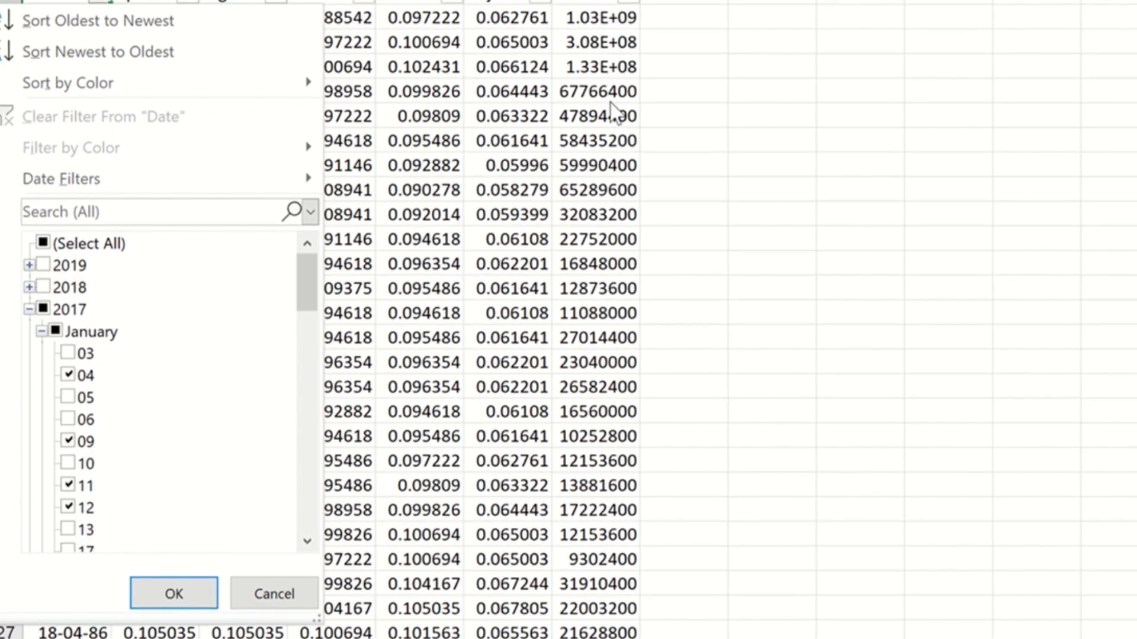
key("Down")
key("Down")
key("Down")
key("Down")
key("space")
key("Down")
key("Down")
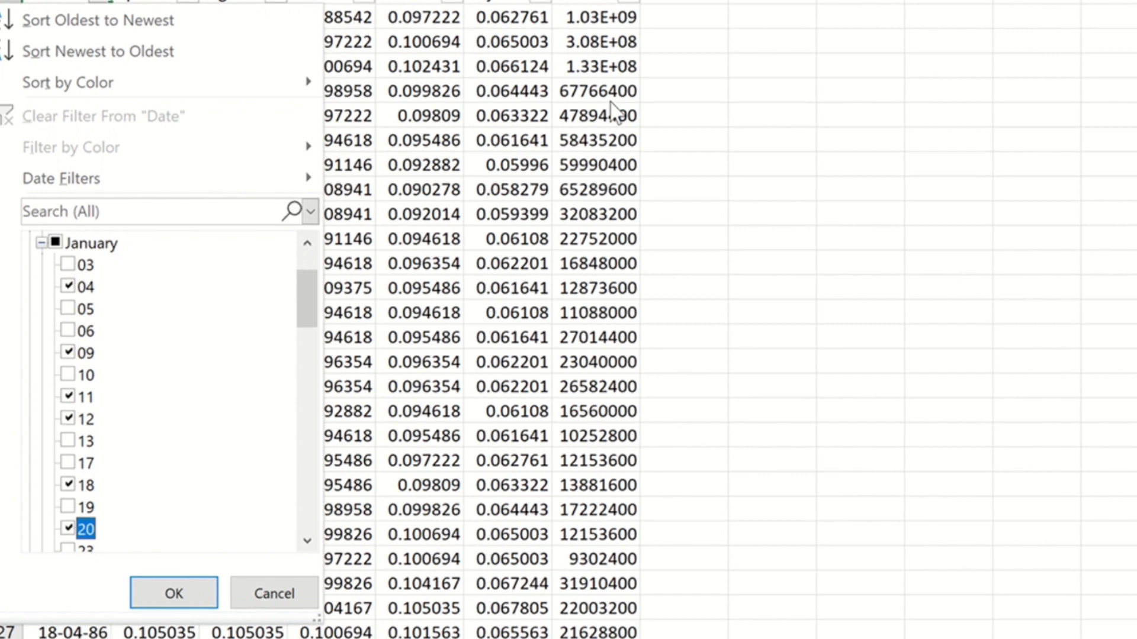
key("Down")
key("Down")
key("space")
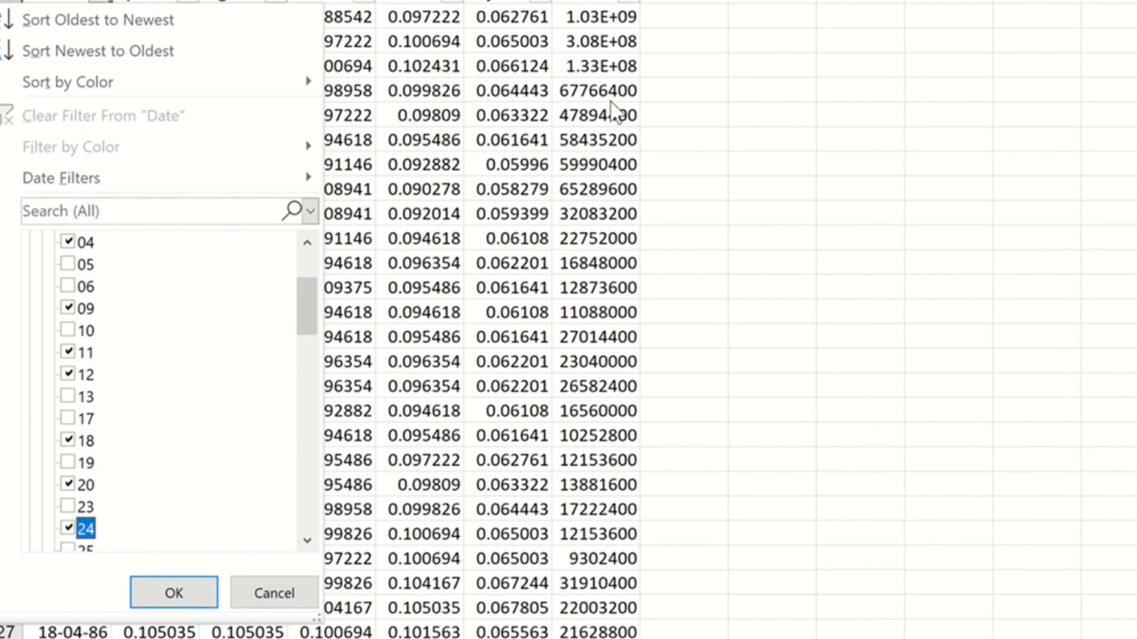
key("Return")
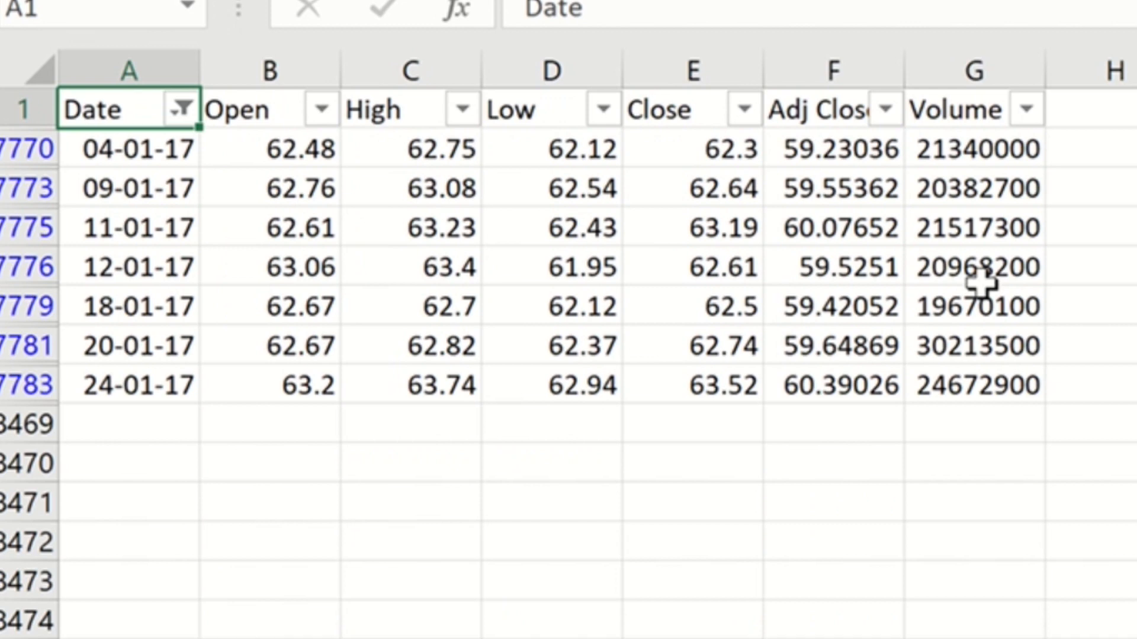
left_click(1118, 227)
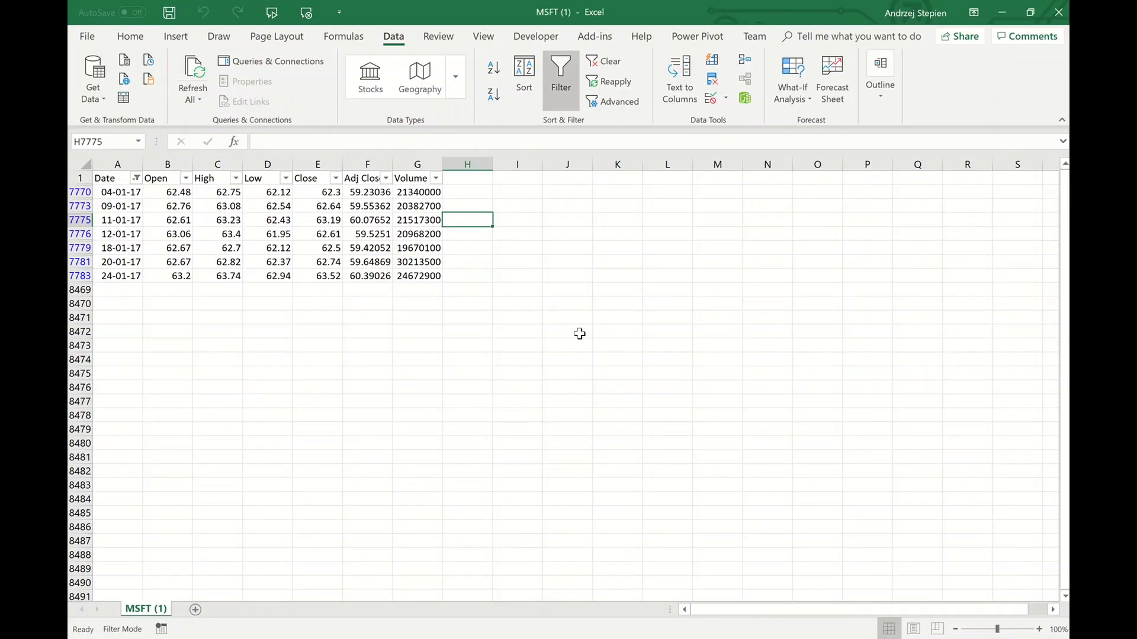